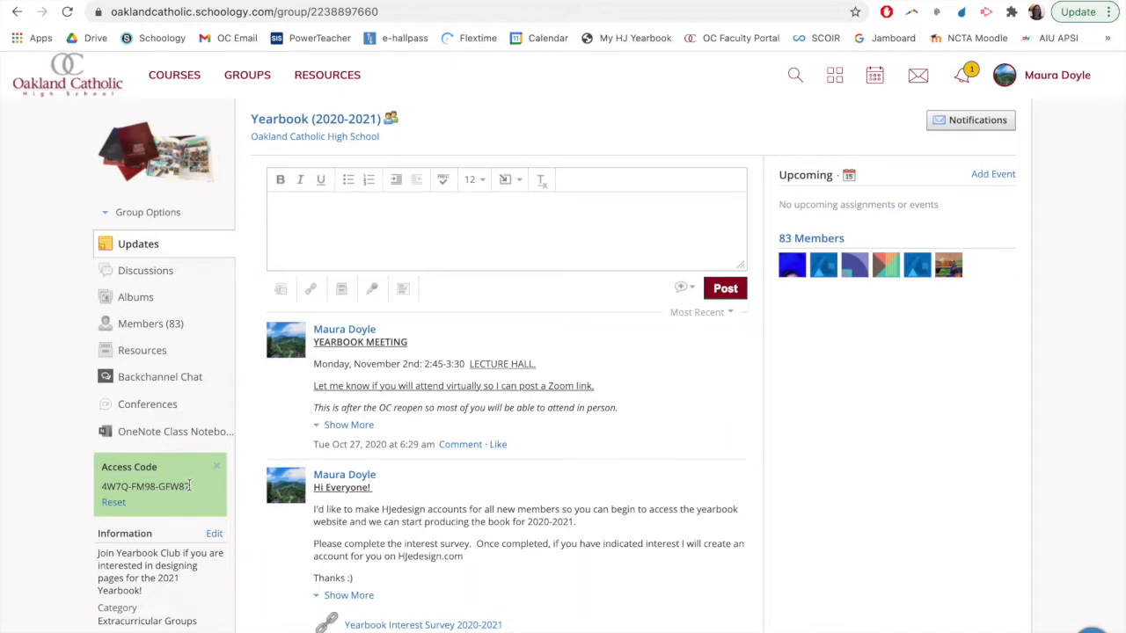
Open the Yearbook group's resources and view the opening instructions in the "NEW LOG-IN SITE (2021): Logging In with Citrix" PDF
{"action": "left_click", "coordinate": [138, 354]}
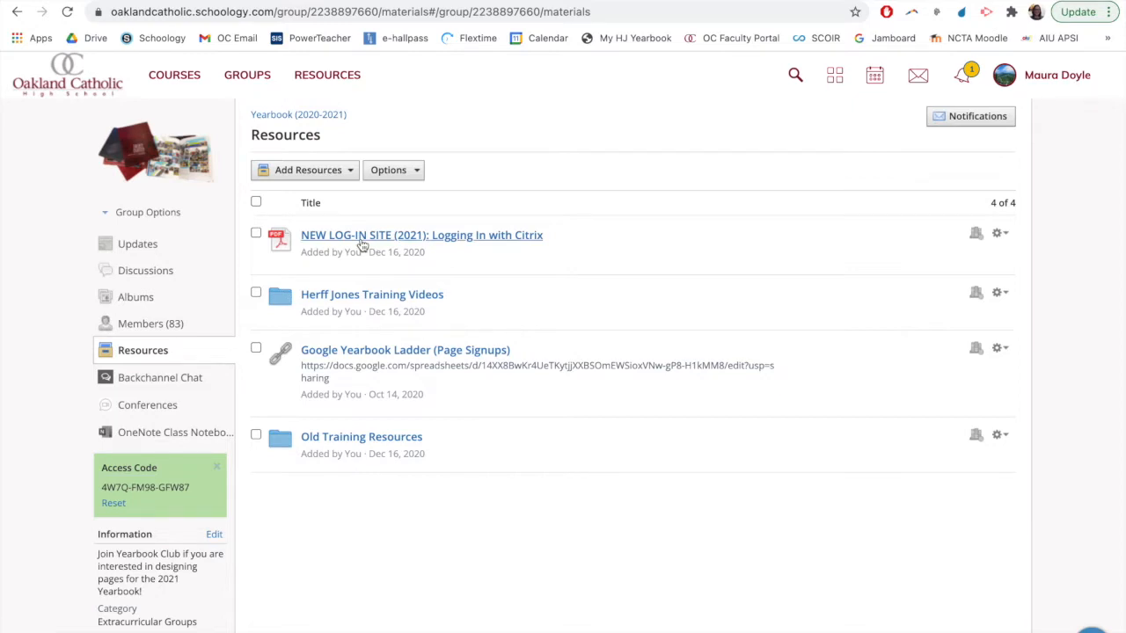
{"action": "left_click", "coordinate": [361, 244]}
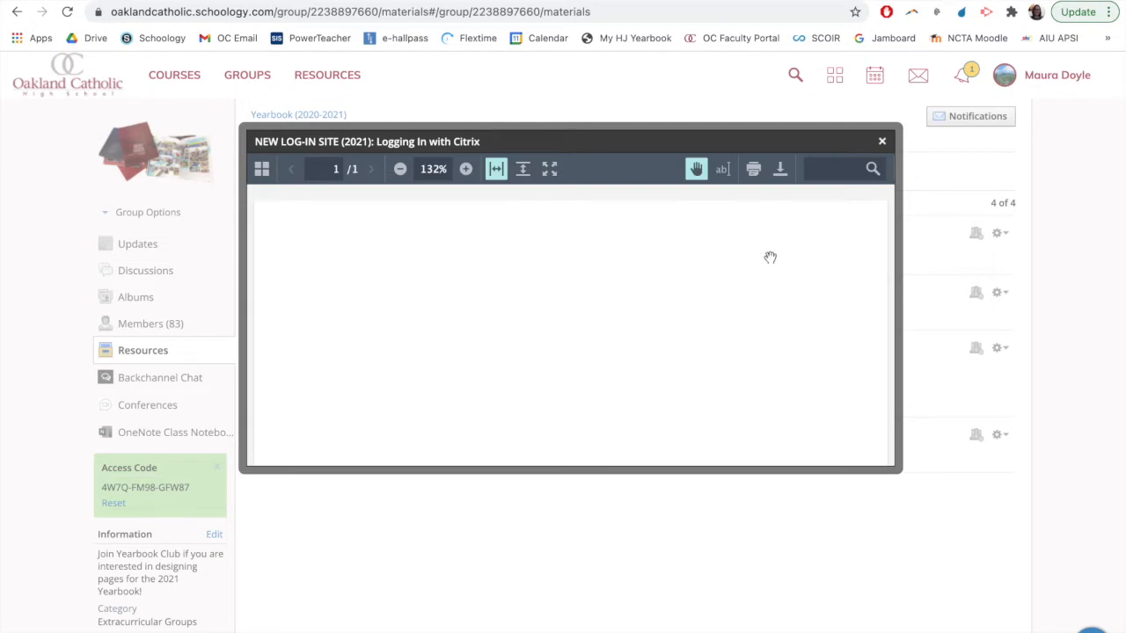
{"action": "left_click", "coordinate": [522, 169]}
{"action": "left_click", "coordinate": [496, 168]}
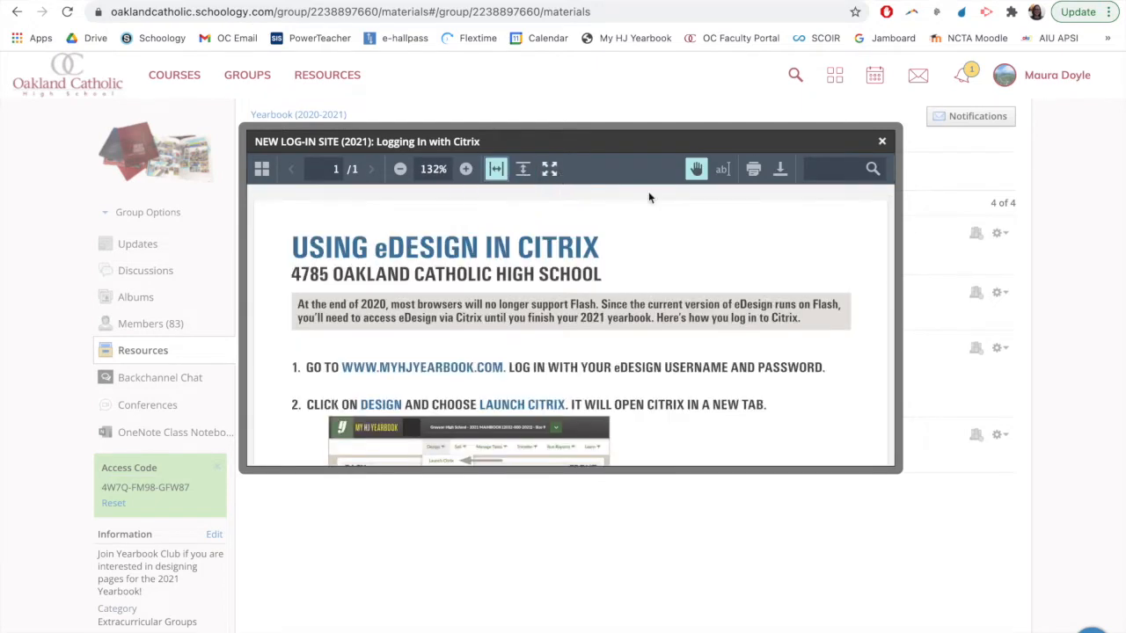
{"action": "scroll", "coordinate": [648, 202], "scroll_direction": "down", "scroll_amount": 2}
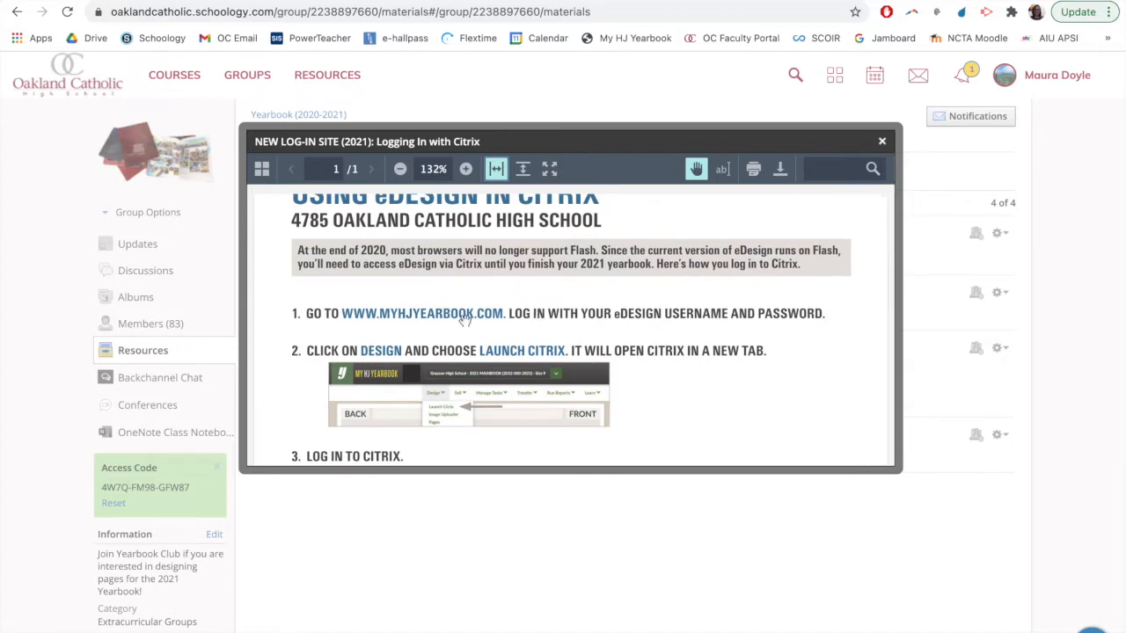
{"action": "scroll", "coordinate": [465, 321], "scroll_direction": "up", "scroll_amount": 1}
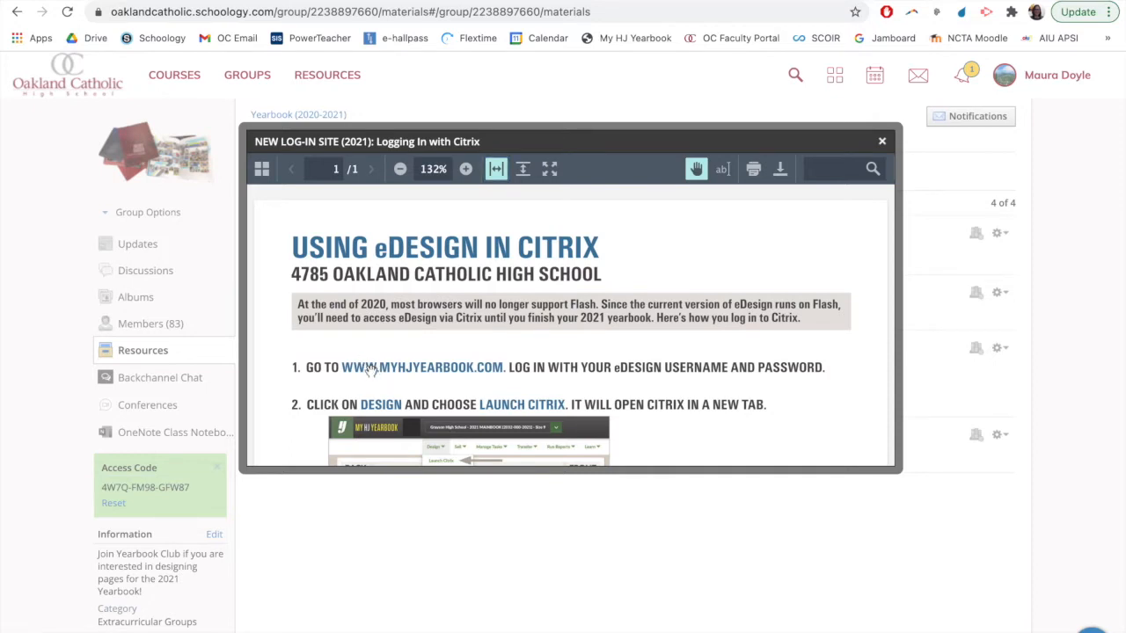
{"action": "scroll", "coordinate": [444, 365], "scroll_direction": "down", "scroll_amount": 1}
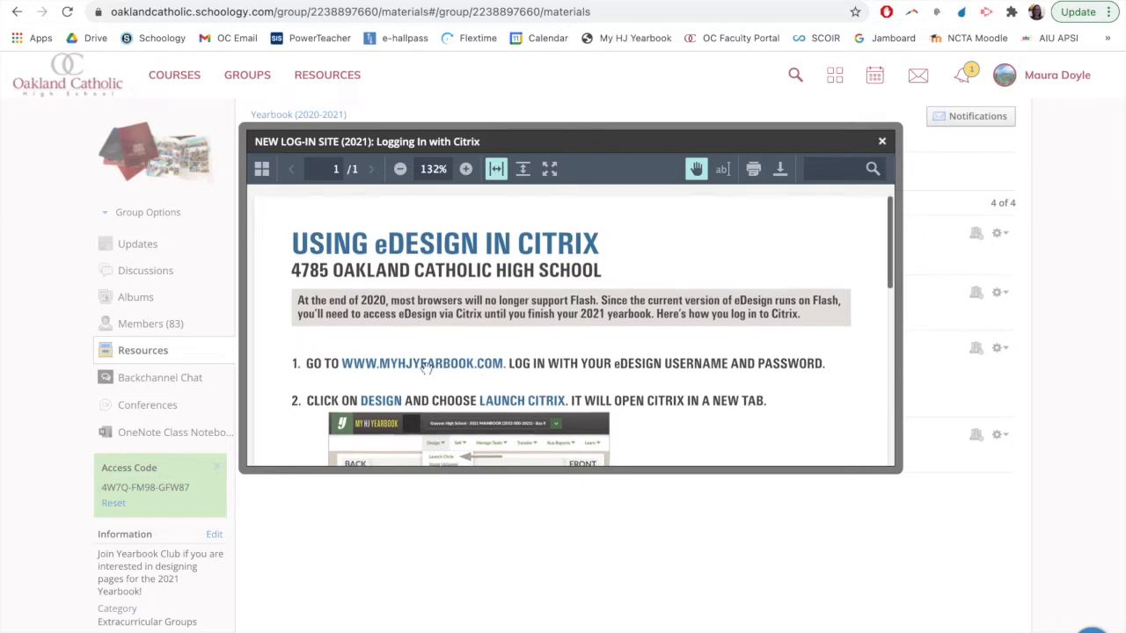
{"action": "key", "text": "super+t"}
{"action": "type", "text": "www.myhjyearbook.com"}
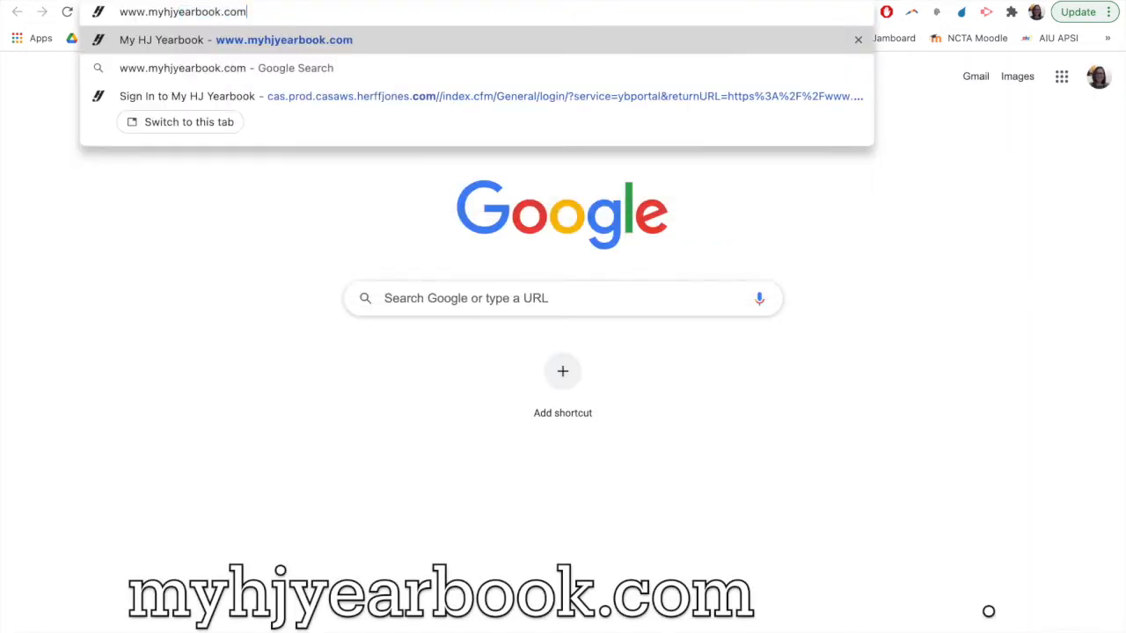
{"action": "key", "text": "Return"}
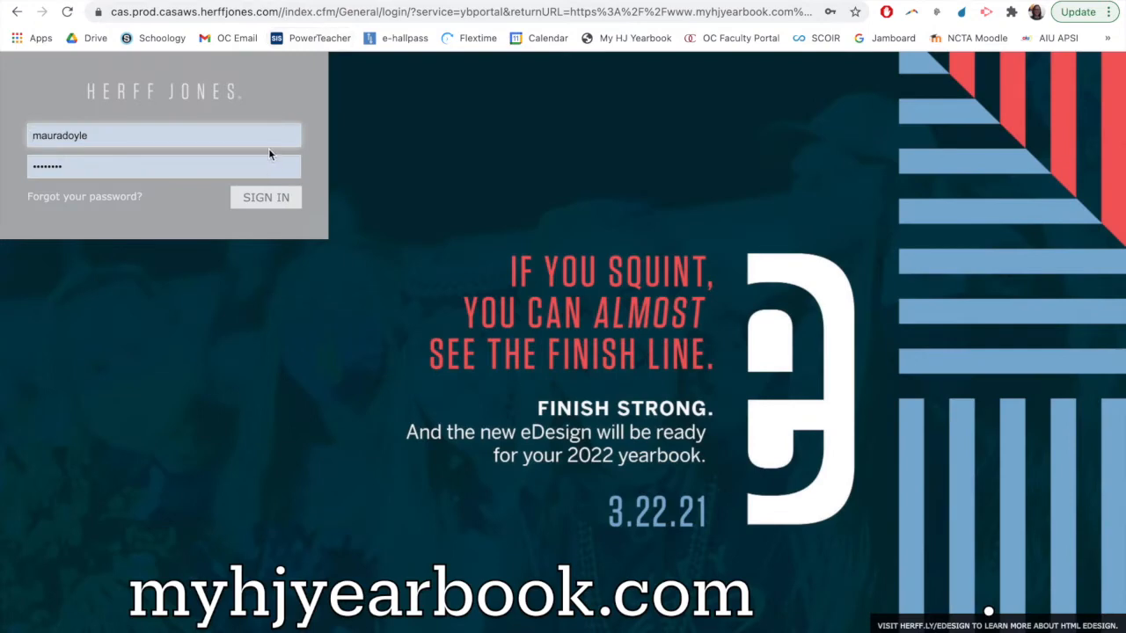
Replace the prefilled login with the sample account's user name and password, and sign in to the yearbook site
{"action": "left_click", "coordinate": [188, 138]}
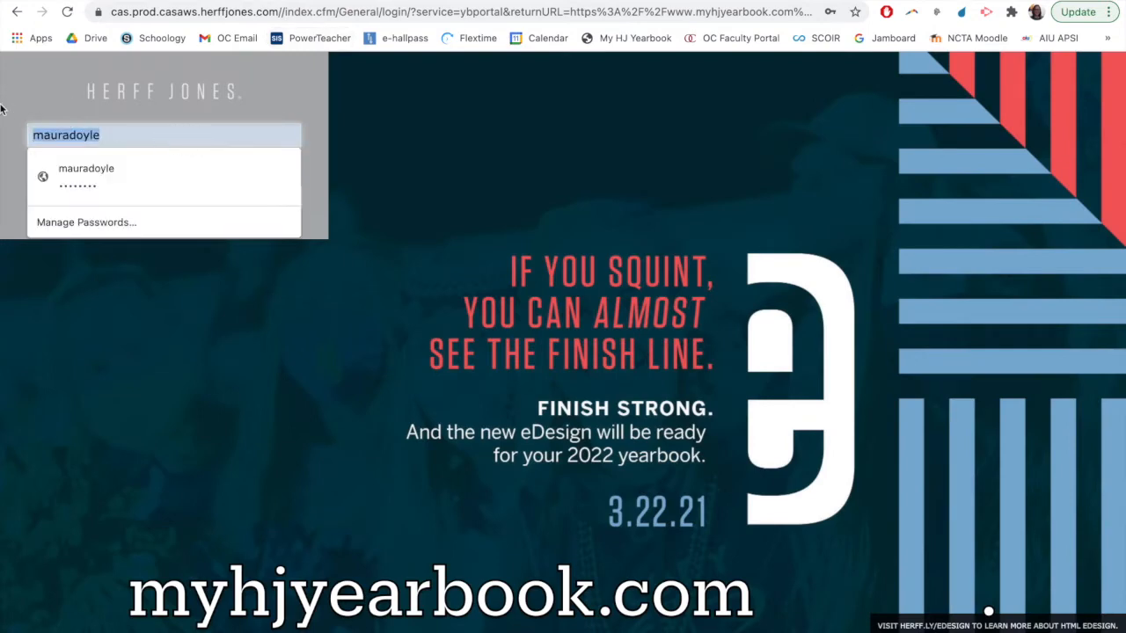
{"action": "key", "text": "super+a"}
{"action": "key", "text": "BackSpace"}
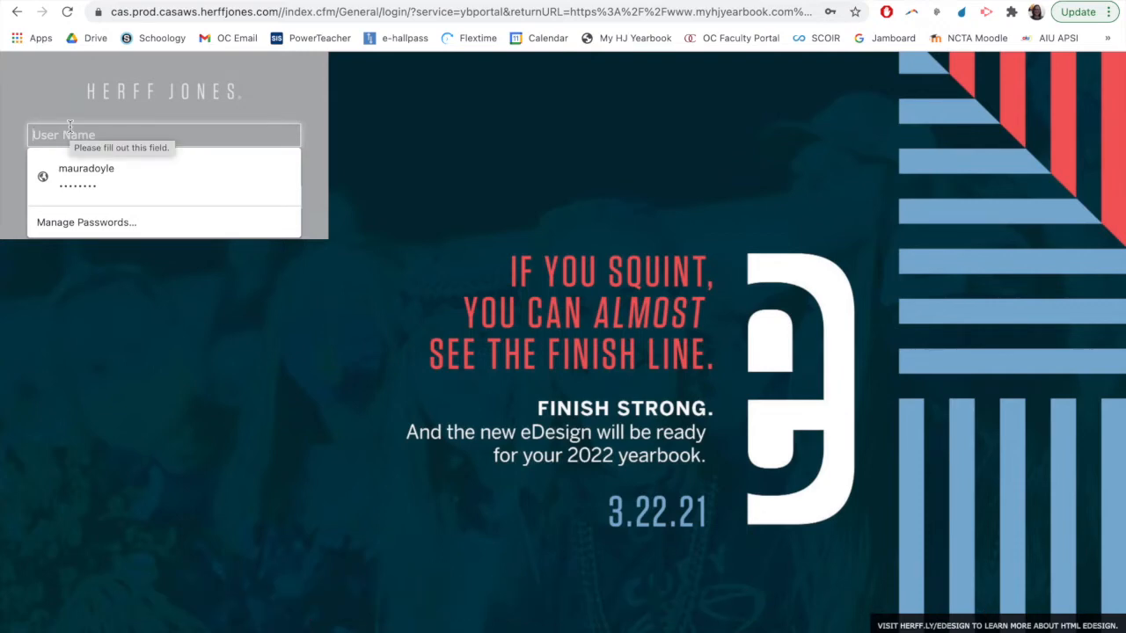
{"action": "type", "text": "jsample21"}
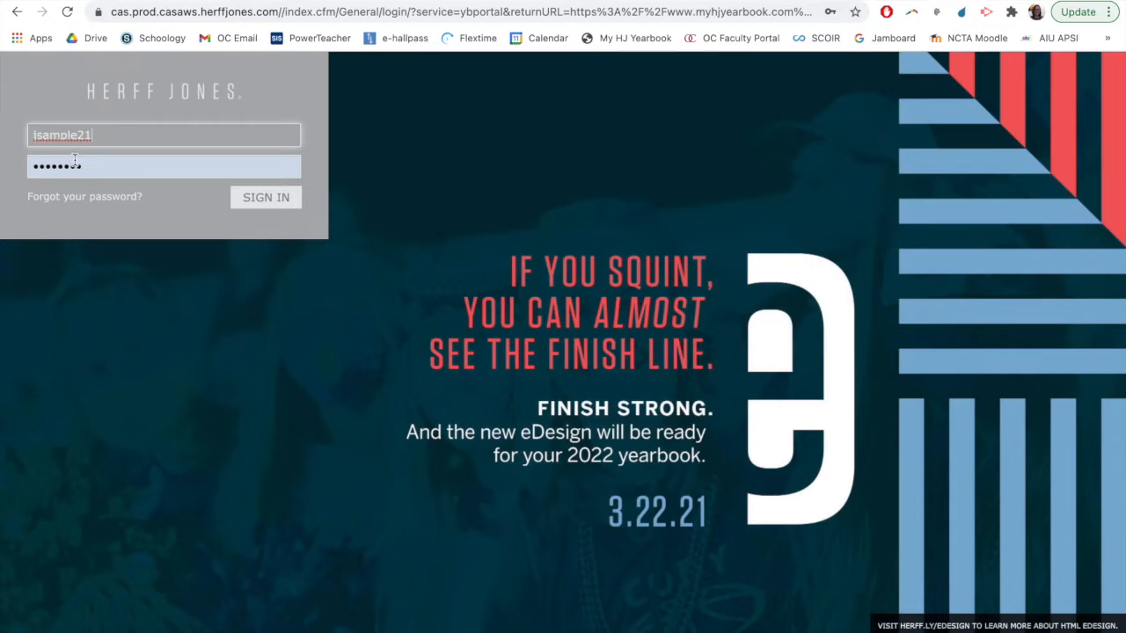
{"action": "key", "text": "Tab"}
{"action": "key", "text": "BackSpace"}
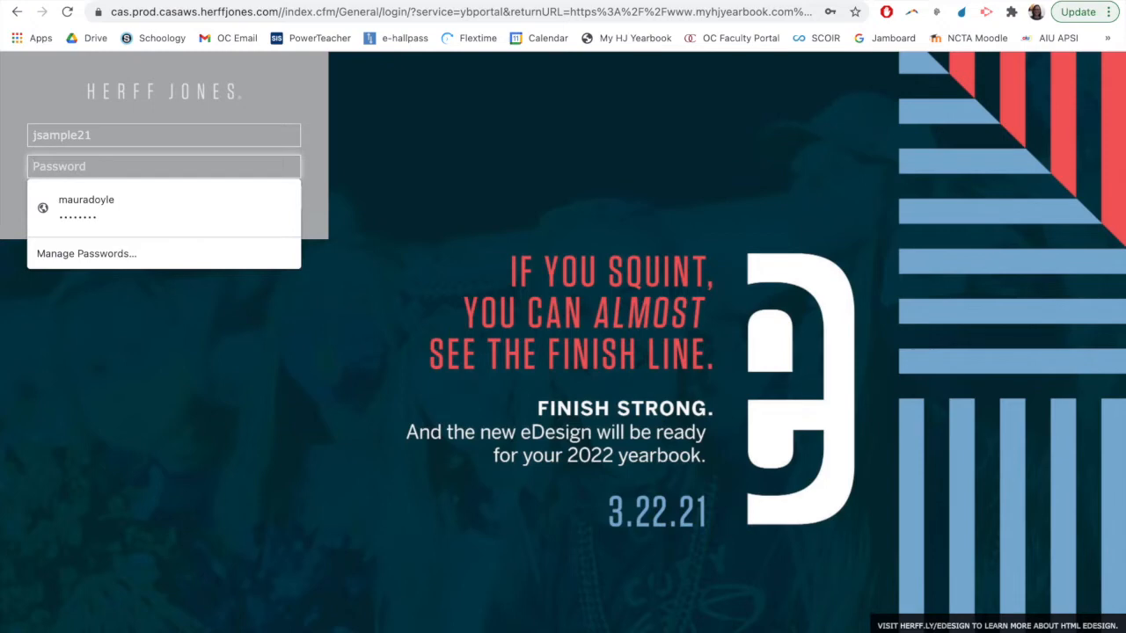
{"action": "type", "text": "•••••••"}
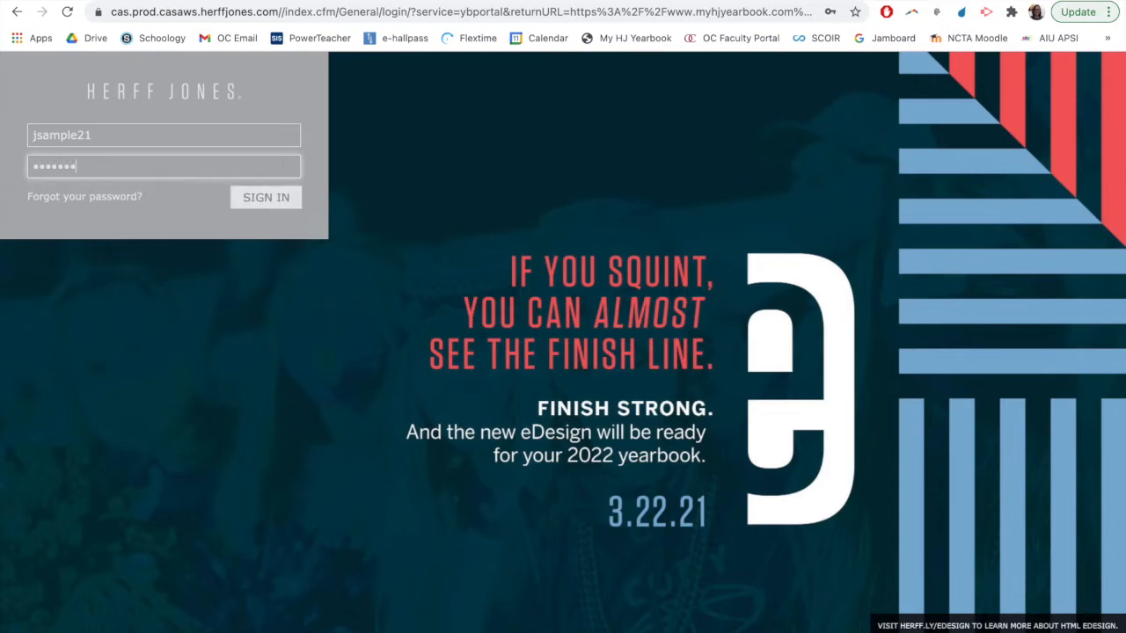
{"action": "left_click", "coordinate": [242, 208]}
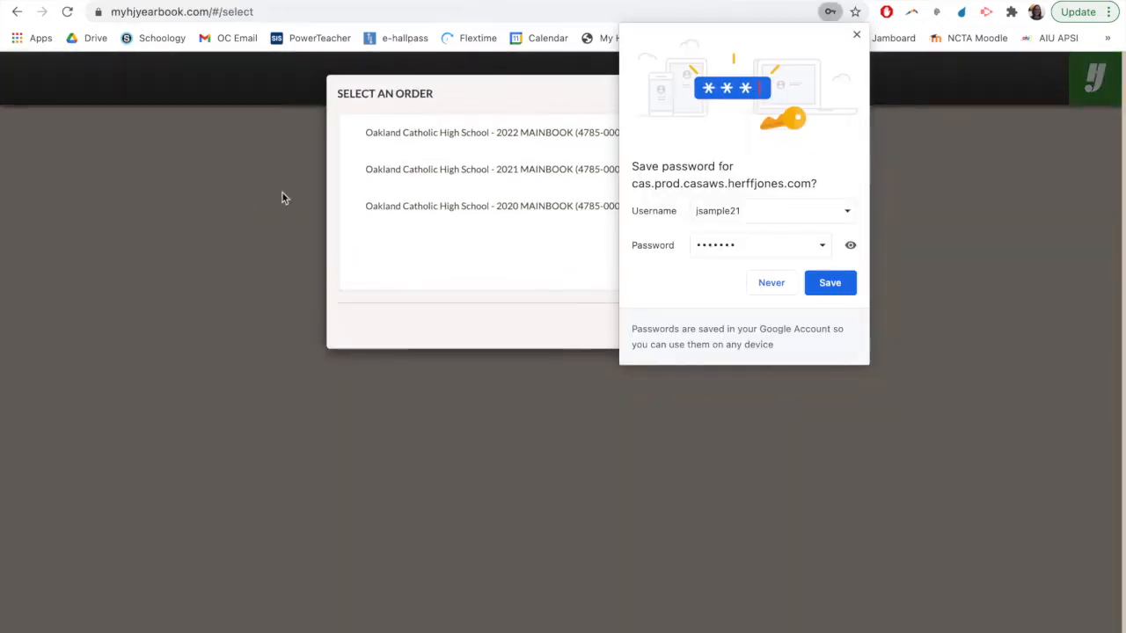
Save the login in the browser and open the Oakland Catholic High School 2021 MAINBOOK order
{"action": "left_click", "coordinate": [829, 288]}
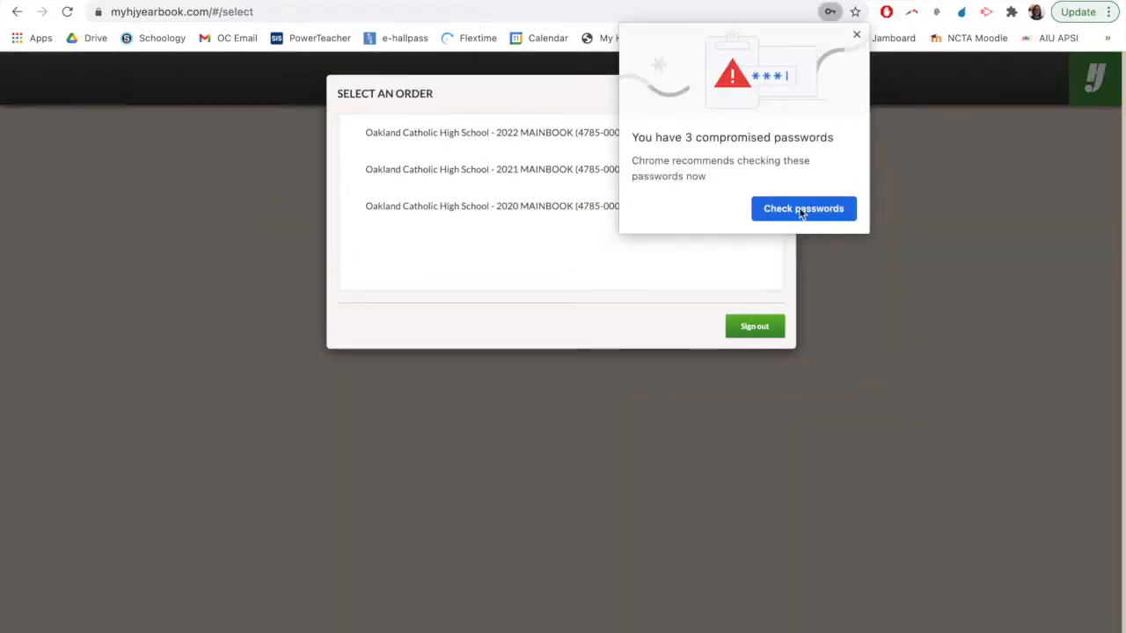
{"action": "left_click", "coordinate": [855, 36]}
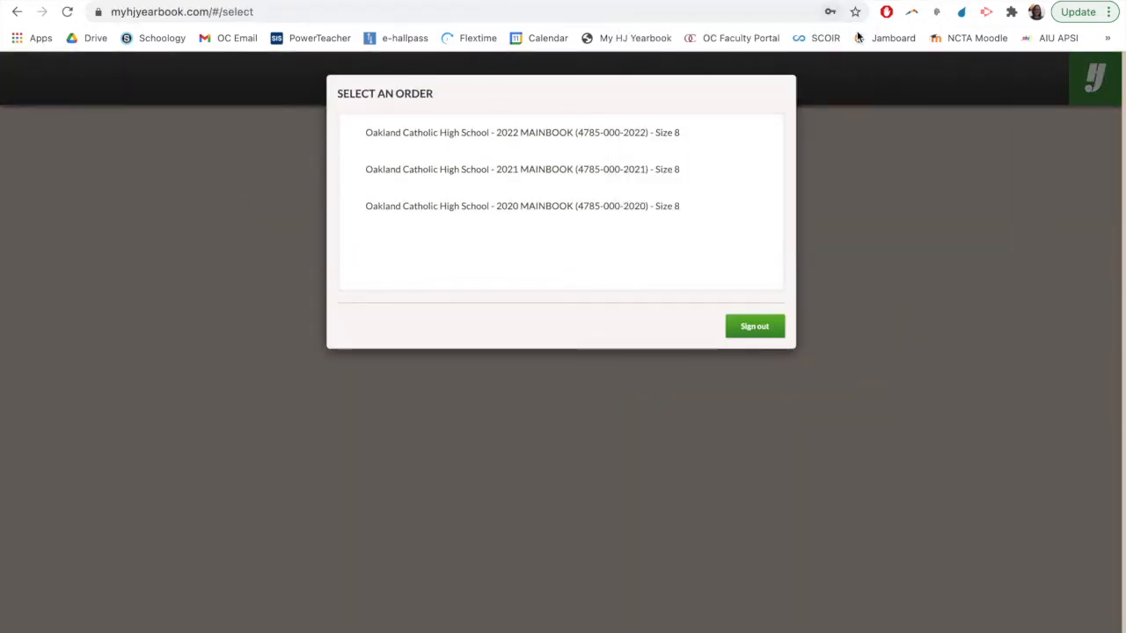
{"action": "left_click", "coordinate": [613, 169]}
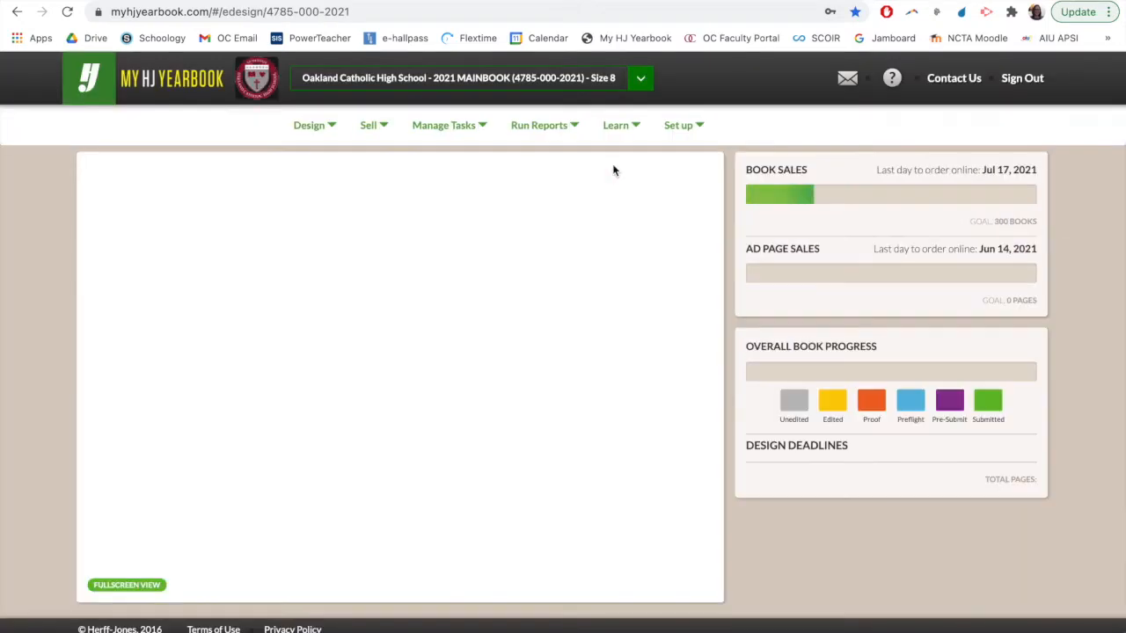
Launch Citrix from the 2021 yearbook's design options
{"action": "mouse_move", "coordinate": [589, 1]}
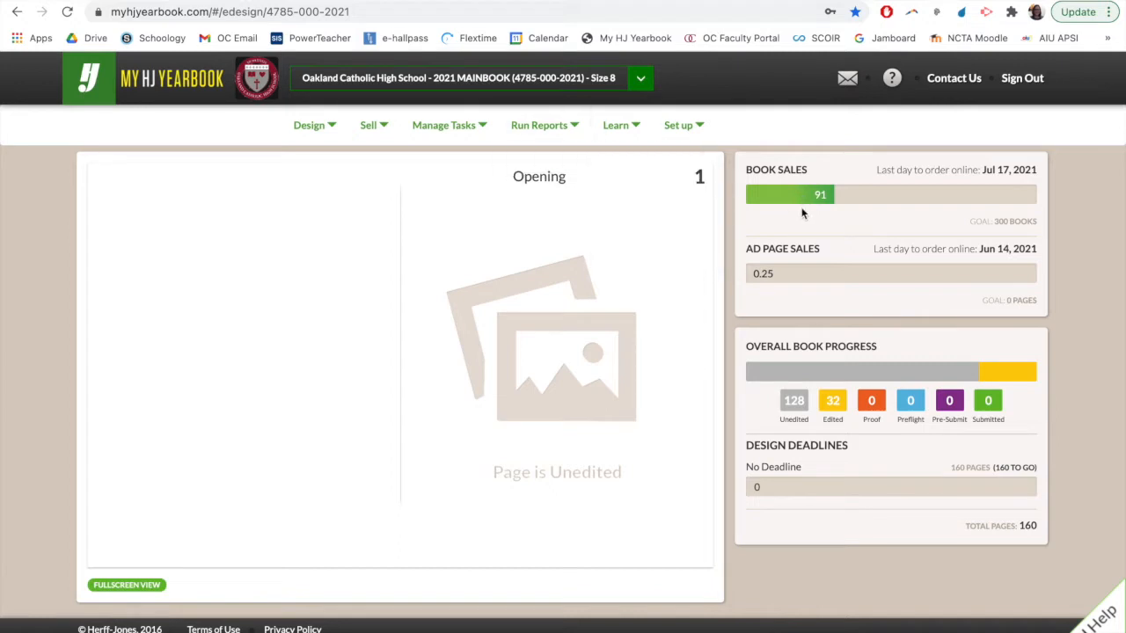
{"action": "mouse_move", "coordinate": [318, 132]}
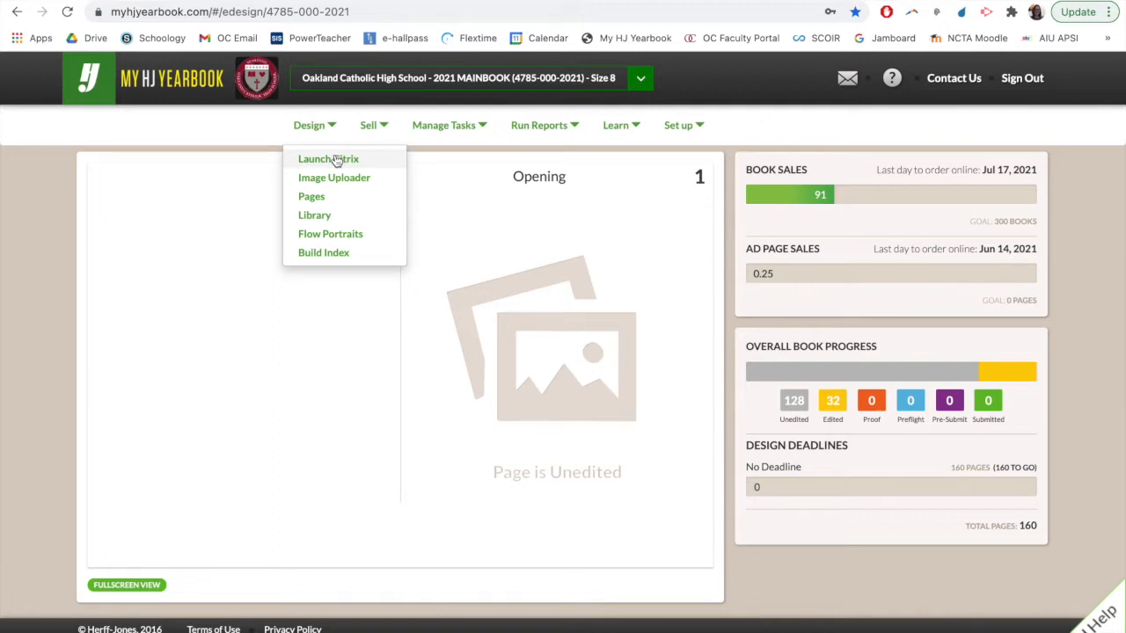
{"action": "left_click", "coordinate": [337, 161]}
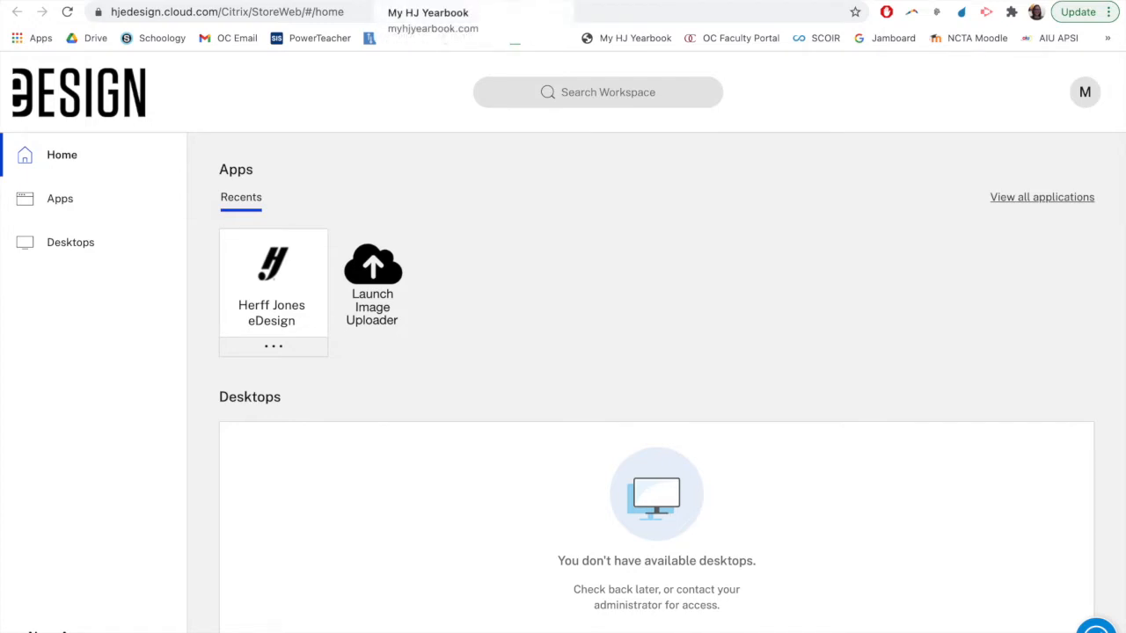
Return to the Citrix login PDF and examine its username and password instructions in full screen
{"action": "left_click", "coordinate": [439, 1]}
{"action": "left_click", "coordinate": [299, 1]}
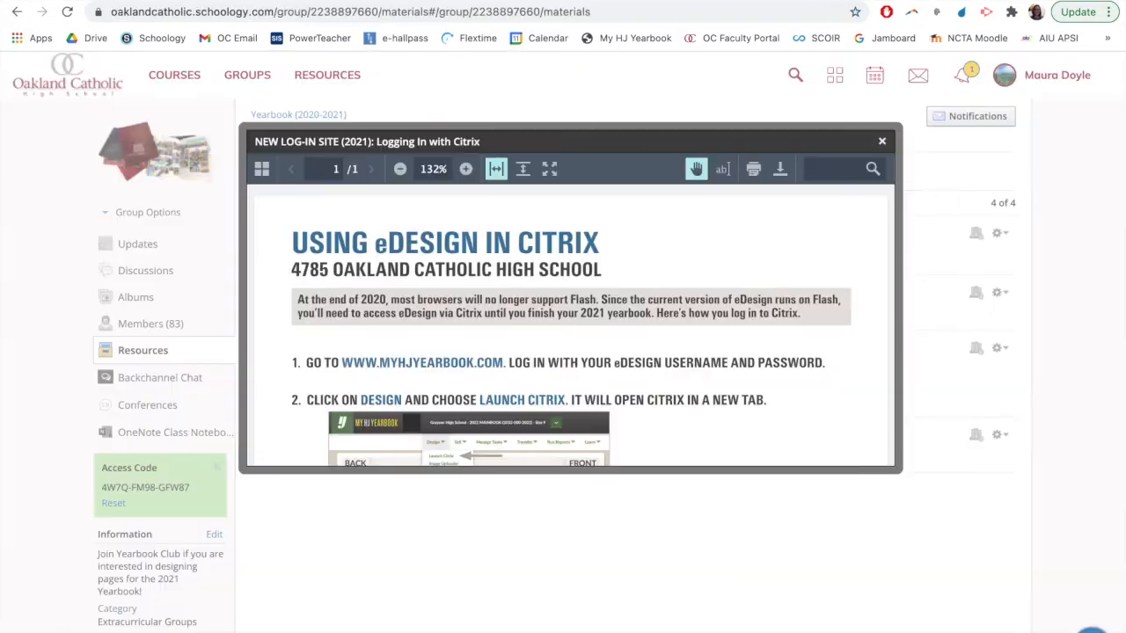
{"action": "scroll", "coordinate": [418, 312], "scroll_direction": "down", "scroll_amount": 2}
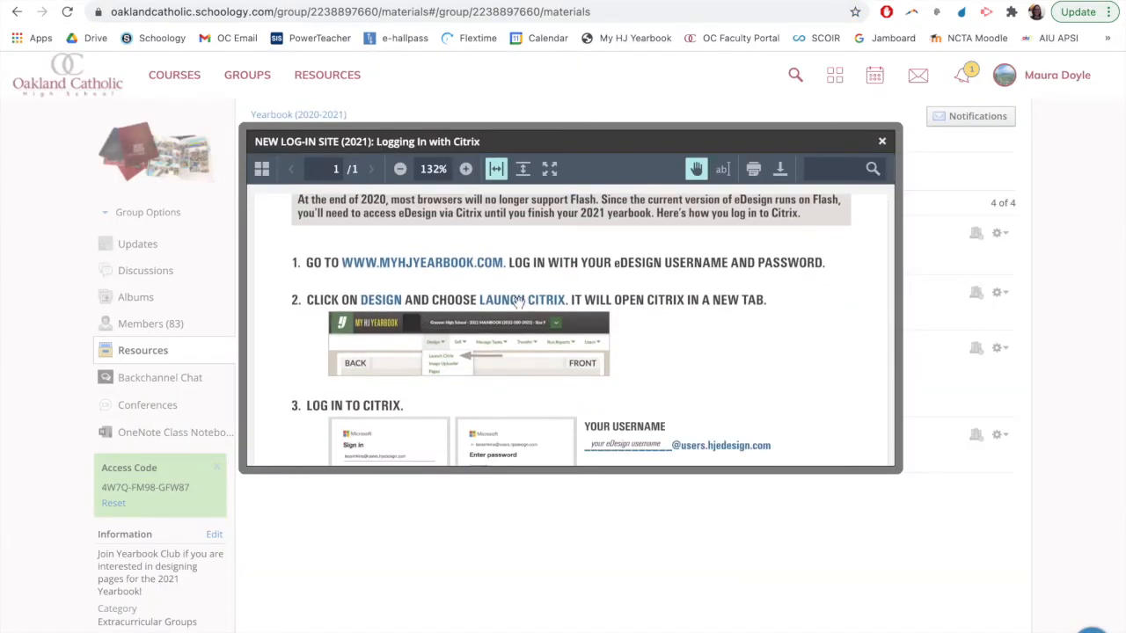
{"action": "scroll", "coordinate": [519, 303], "scroll_direction": "down", "scroll_amount": 4}
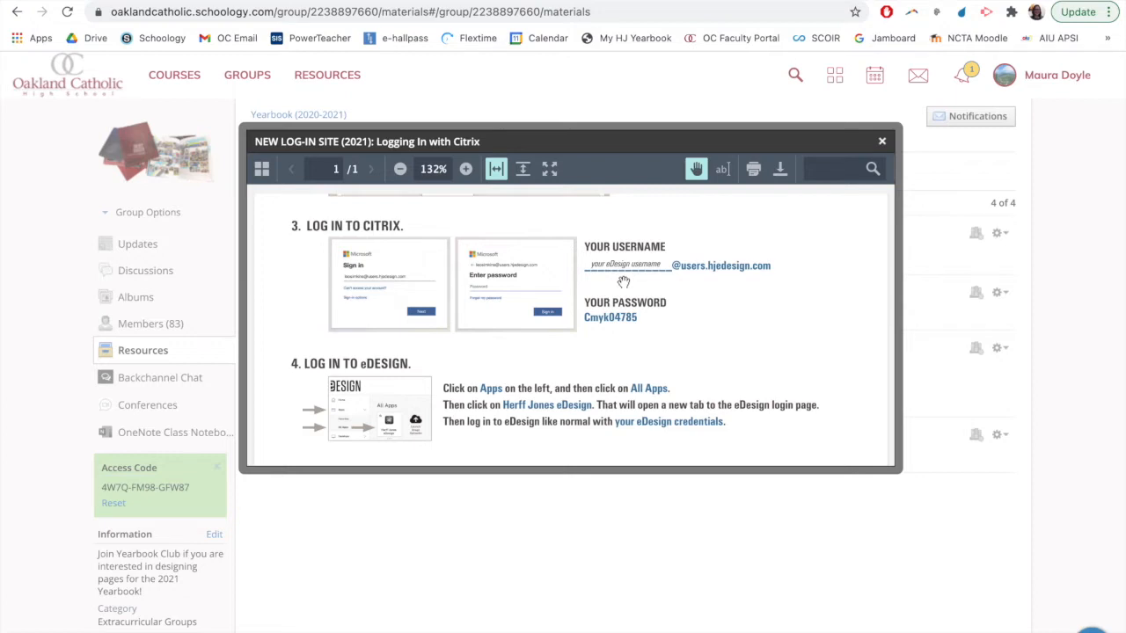
{"action": "left_click_drag", "start_coordinate": [789, 271], "coordinate": [573, 260]}
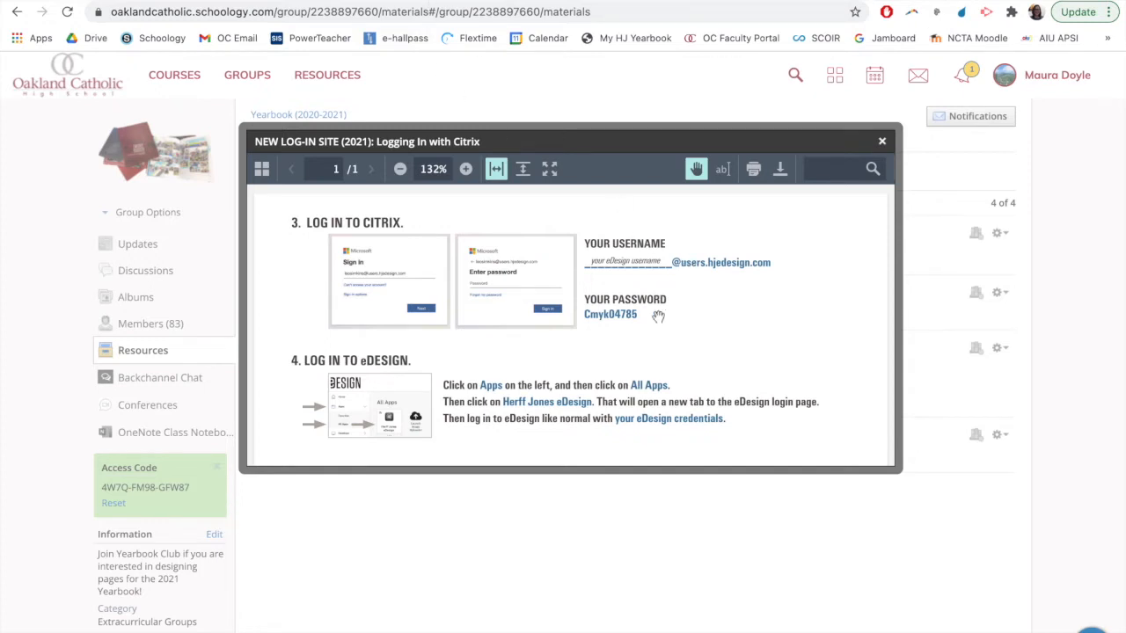
{"action": "left_click_drag", "start_coordinate": [657, 317], "coordinate": [583, 304]}
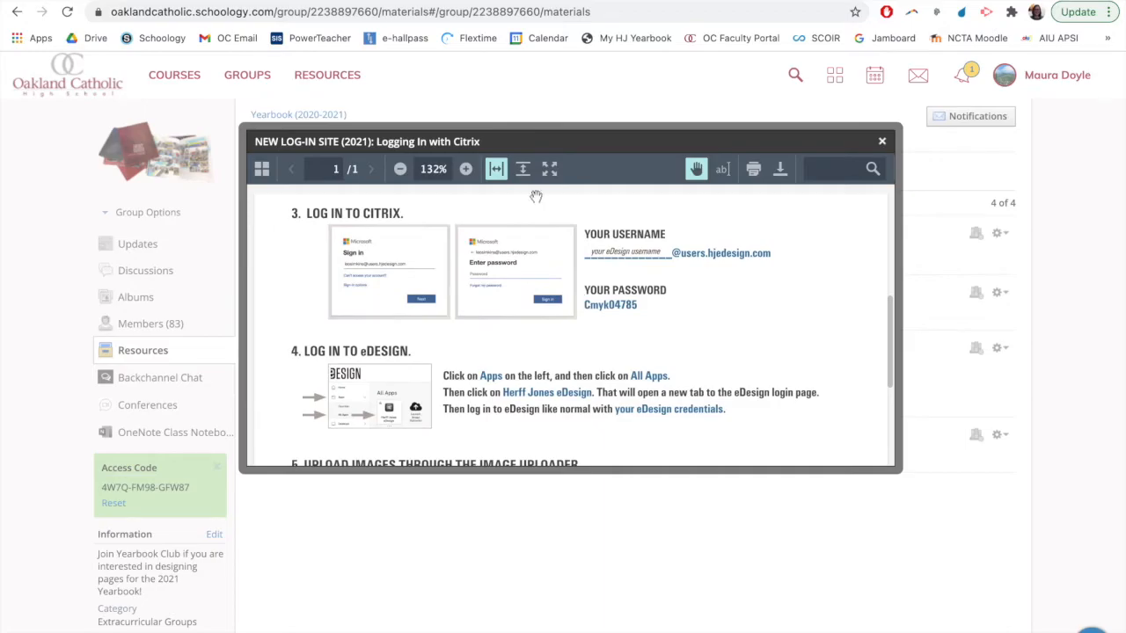
{"action": "left_click", "coordinate": [549, 168]}
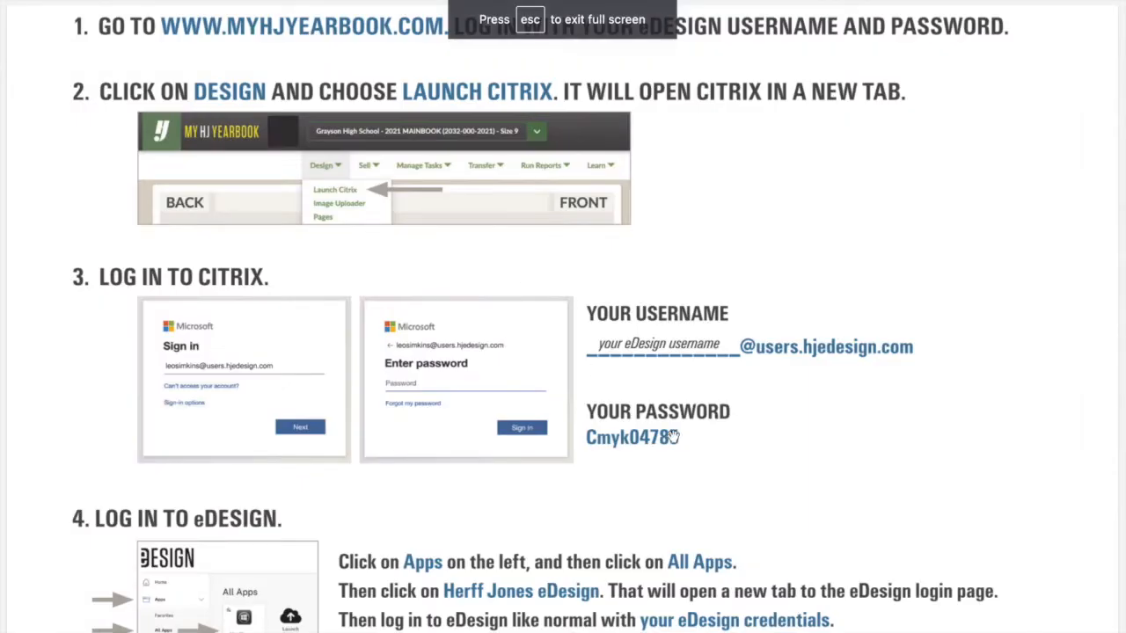
{"action": "left_click_drag", "start_coordinate": [587, 431], "coordinate": [642, 432]}
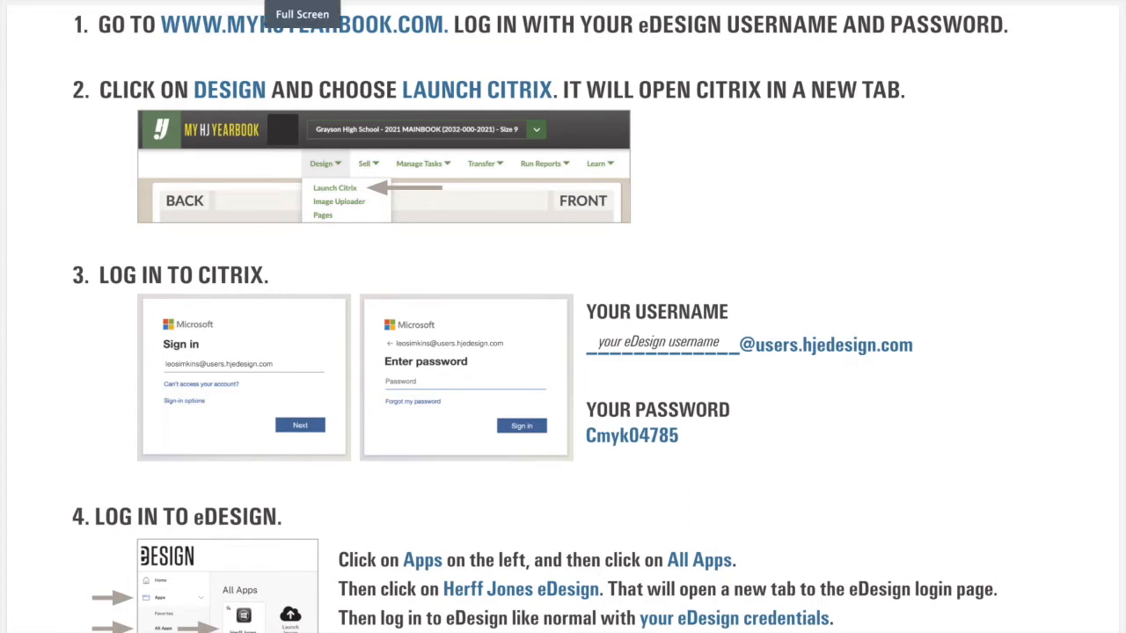
Exit the full-screen instructions and switch to the Citrix Workspace page
{"action": "key", "text": "Escape"}
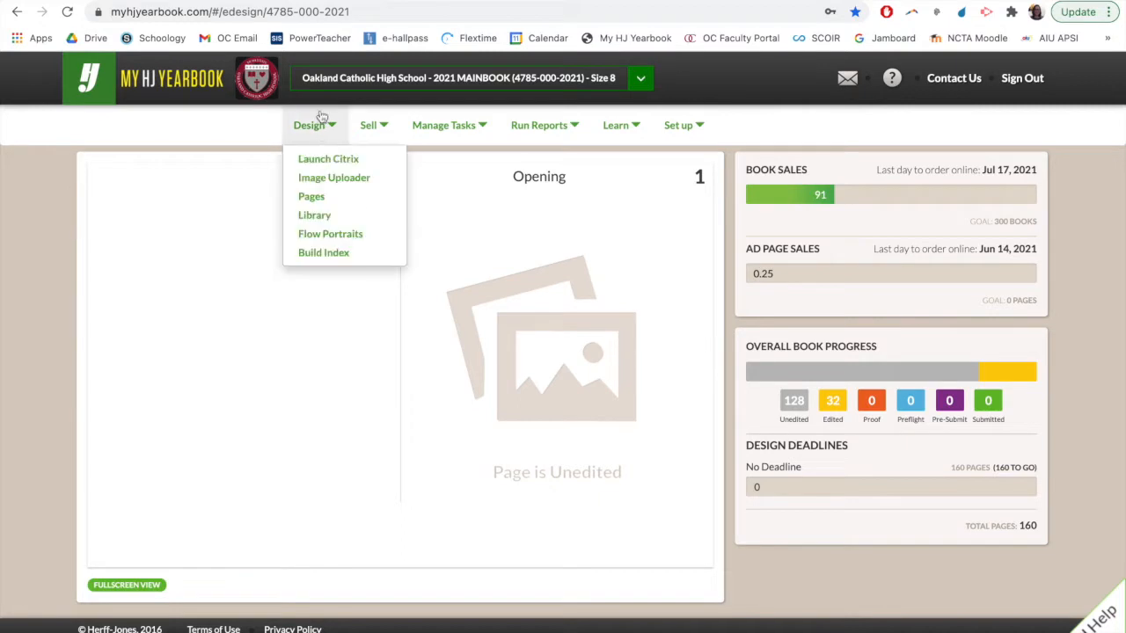
{"action": "mouse_move", "coordinate": [621, 16]}
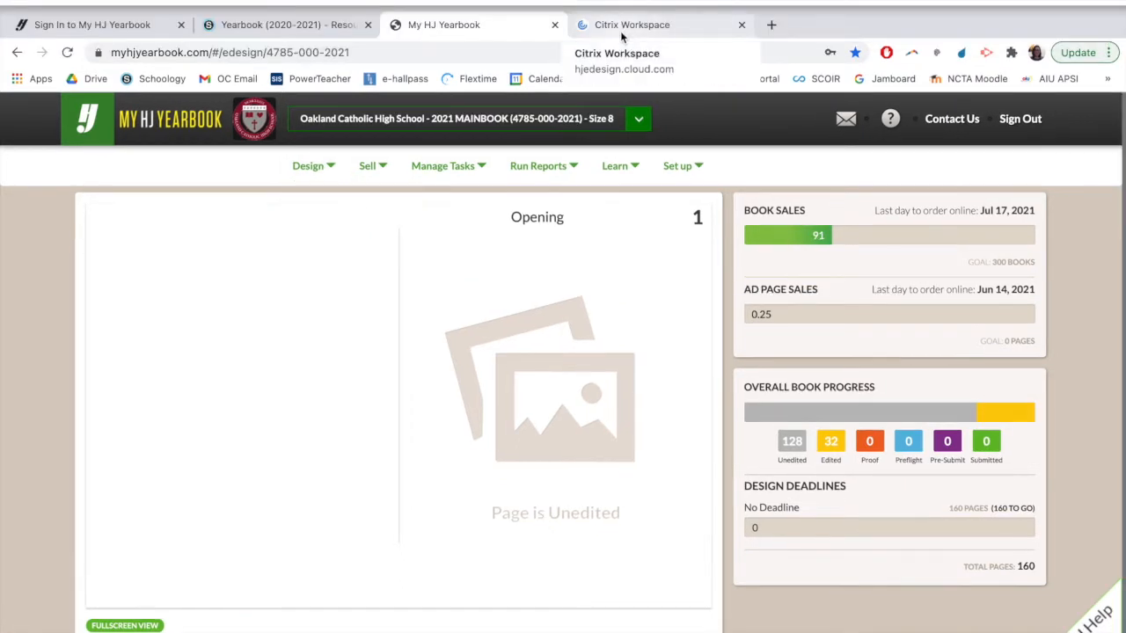
{"action": "left_click", "coordinate": [621, 35]}
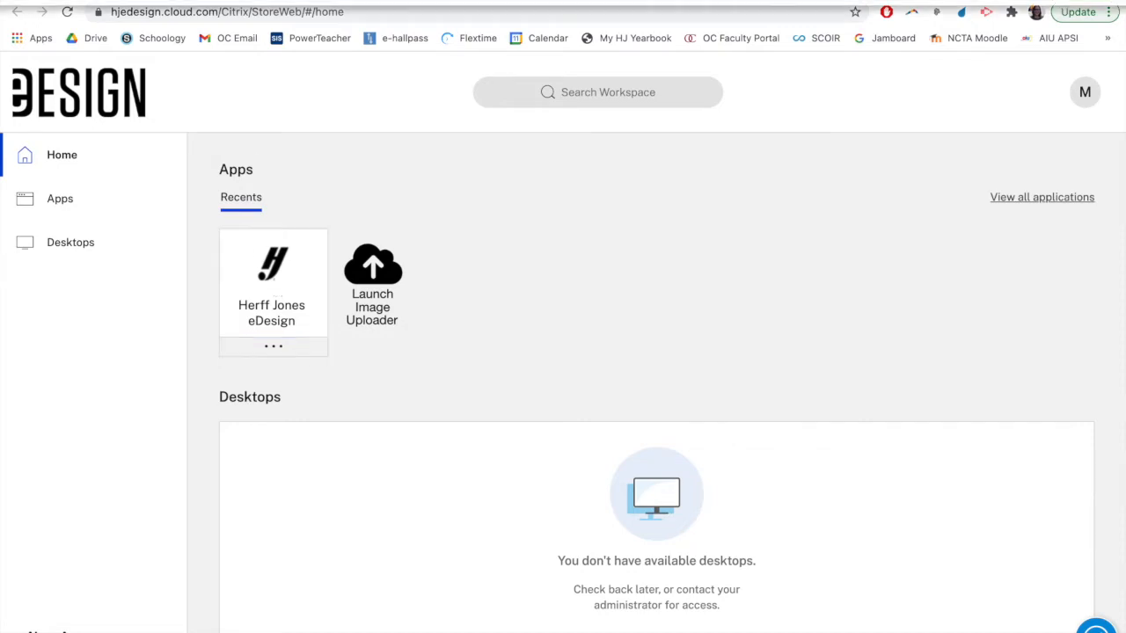
Reopen the "Logging In with Citrix" PDF from the group's resources, and return to the My HJ Yearbook page
{"action": "left_click", "coordinate": [296, 20]}
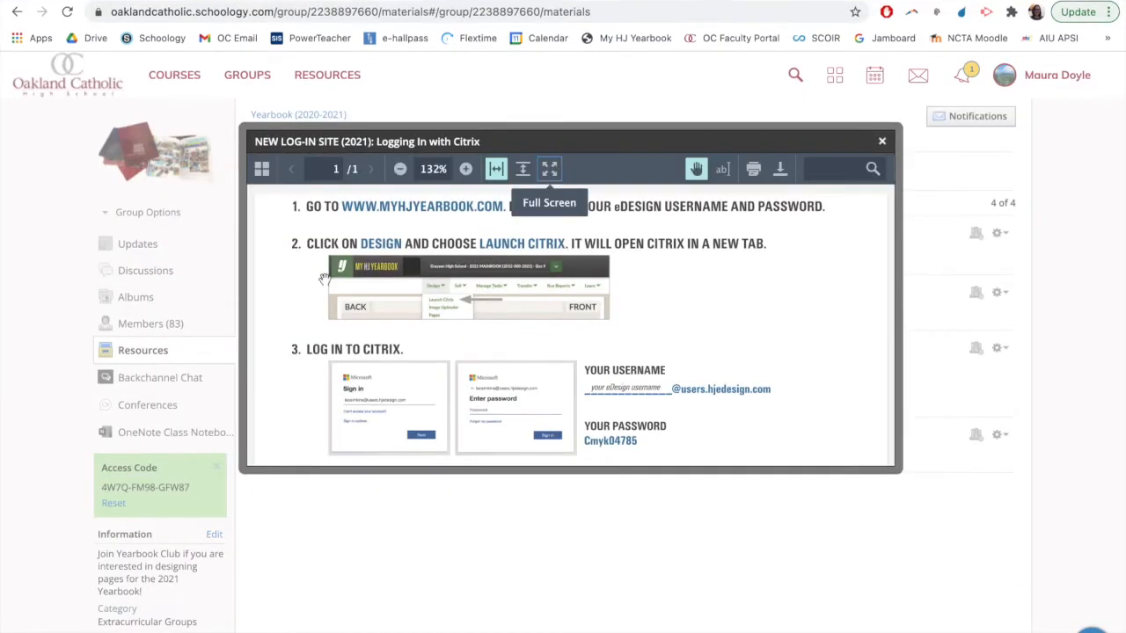
{"action": "left_click", "coordinate": [882, 142]}
{"action": "left_click", "coordinate": [483, 238]}
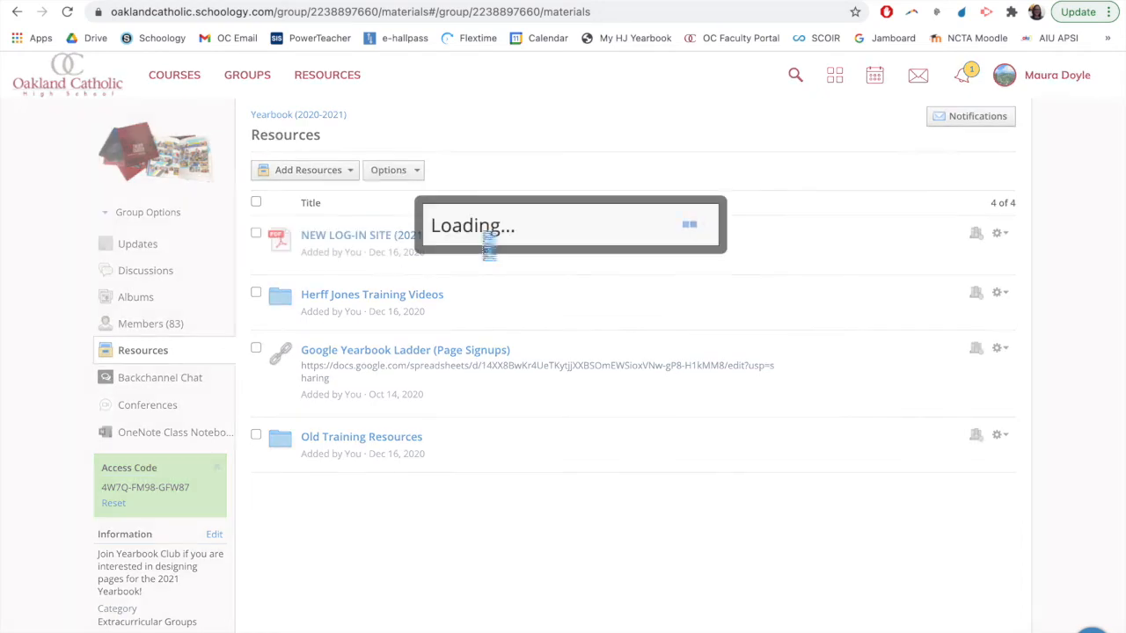
{"action": "scroll", "coordinate": [496, 392], "scroll_direction": "down", "scroll_amount": 2}
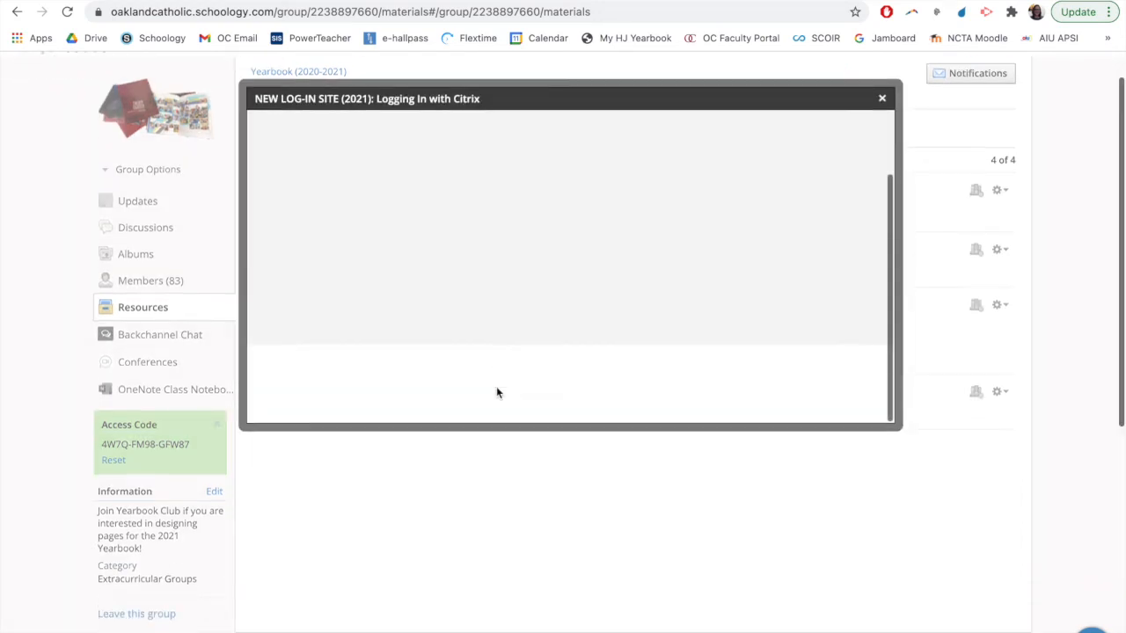
{"action": "scroll", "coordinate": [496, 392], "scroll_direction": "up", "scroll_amount": 1}
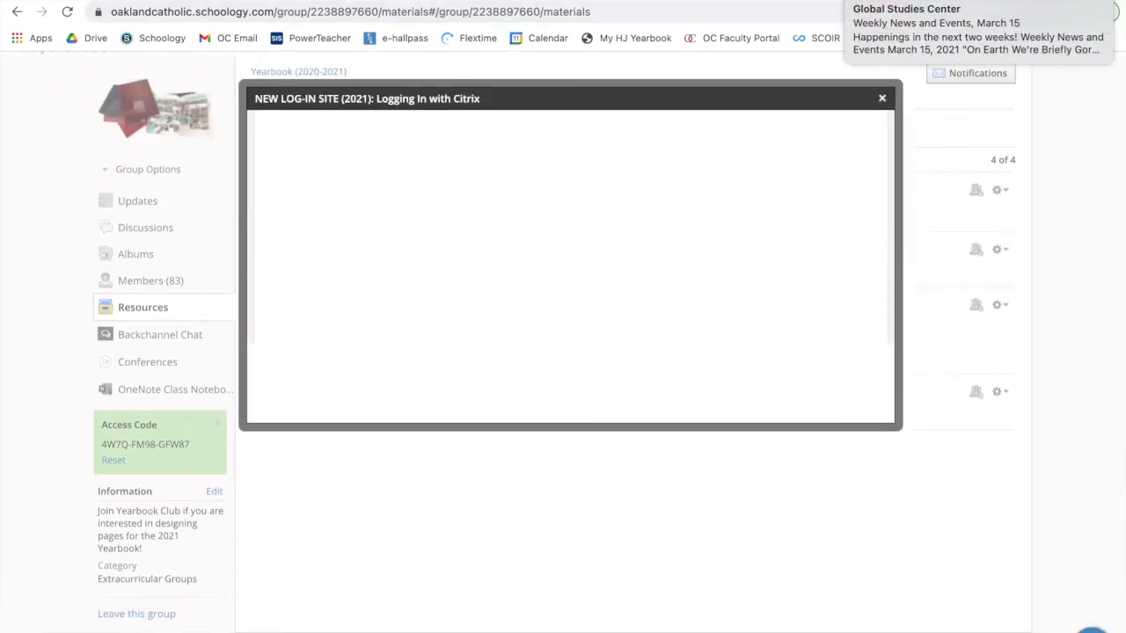
{"action": "left_click", "coordinate": [507, 1]}
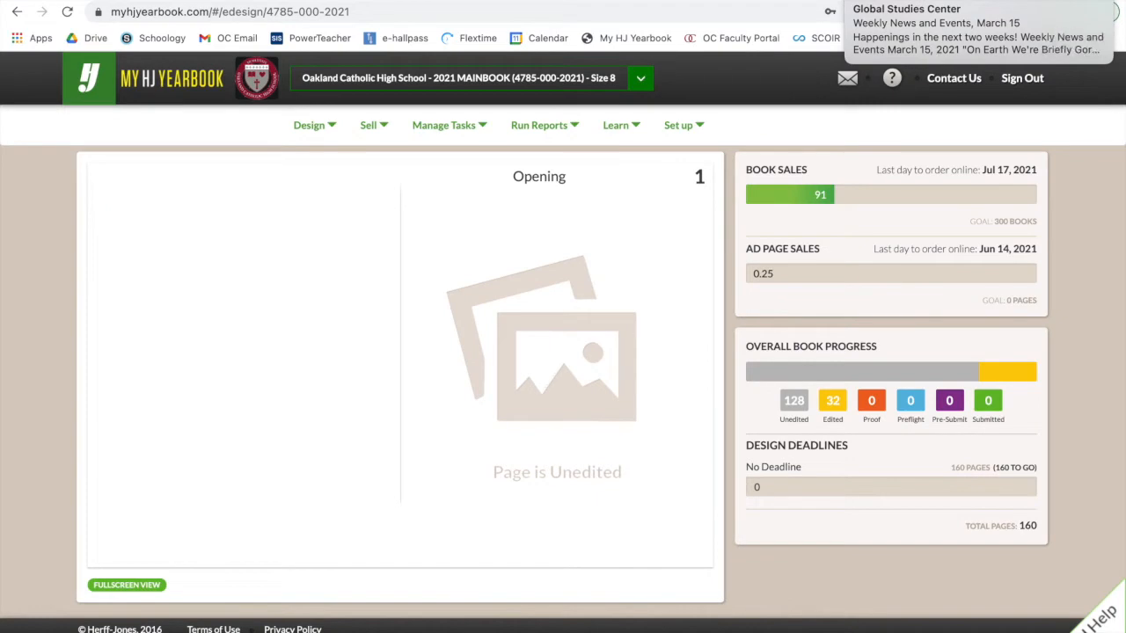
Launch Herff Jones eDesign from the Citrix Workspace page and sign in with the account username and password
{"action": "left_click", "coordinate": [619, 3]}
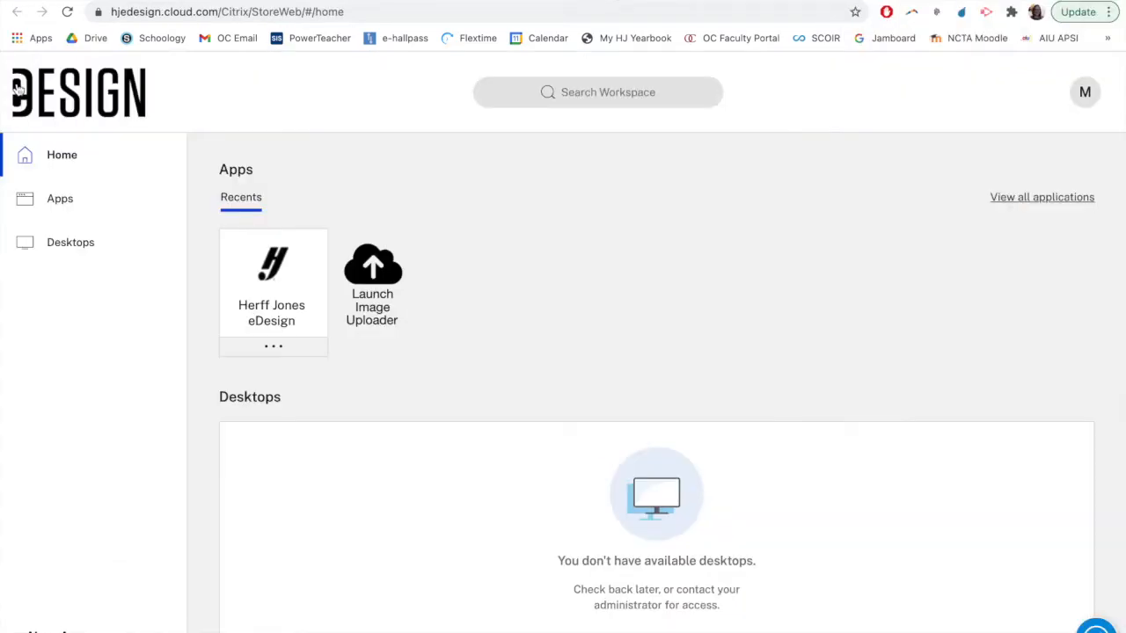
{"action": "left_click", "coordinate": [254, 238]}
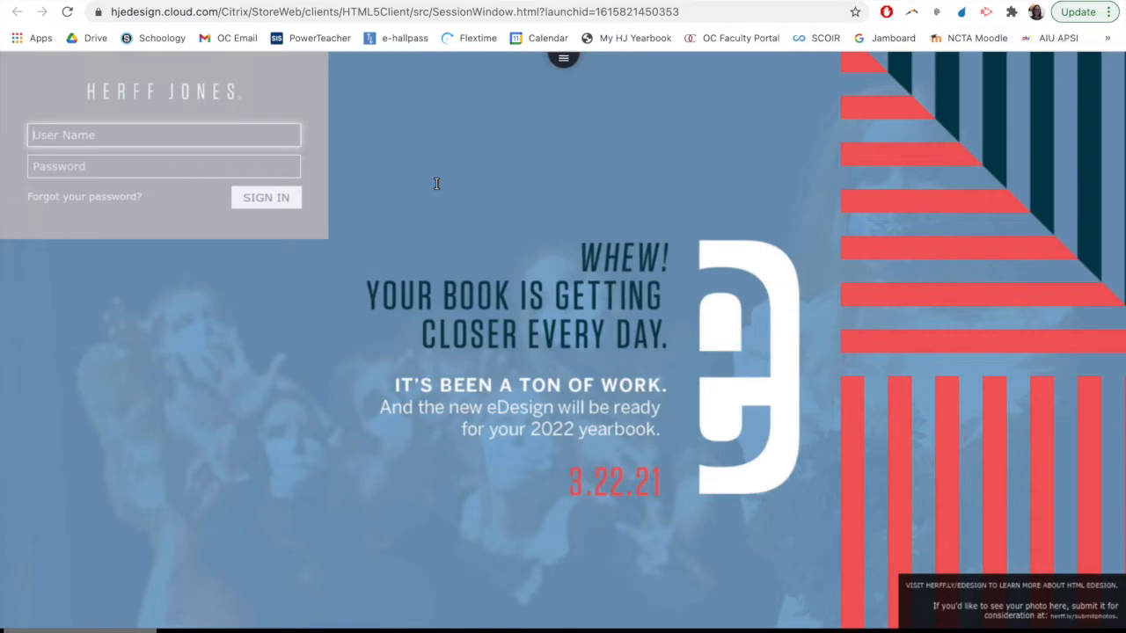
{"action": "type", "text": "jsample21"}
{"action": "key", "text": "Tab"}
{"action": "type", "text": "••"}
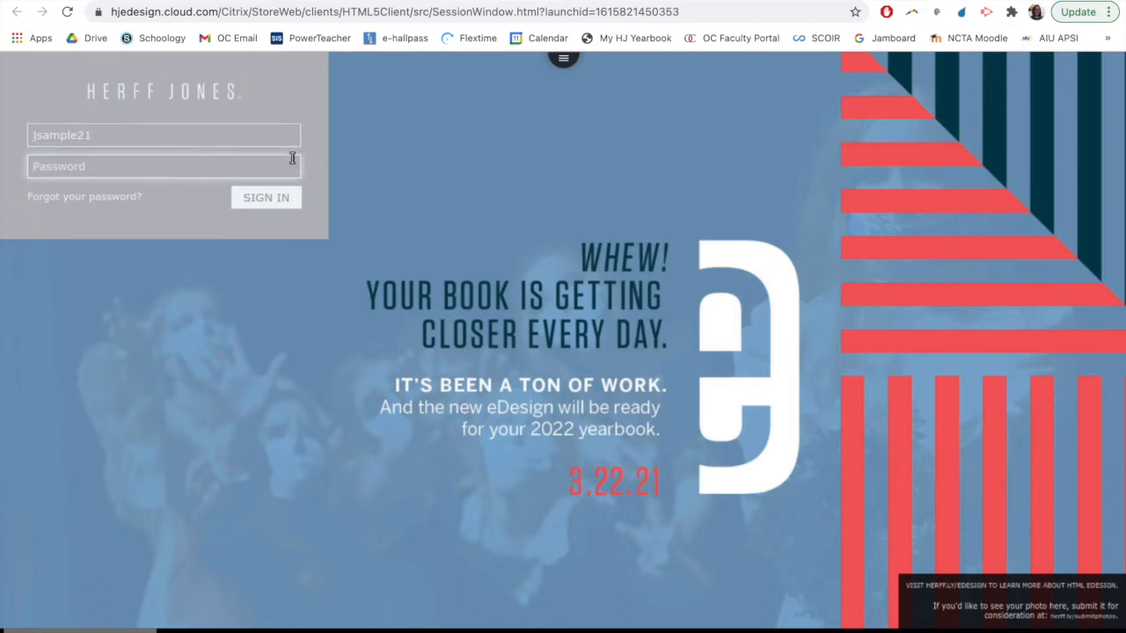
{"action": "type", "text": "••••••"}
{"action": "left_click", "coordinate": [266, 202]}
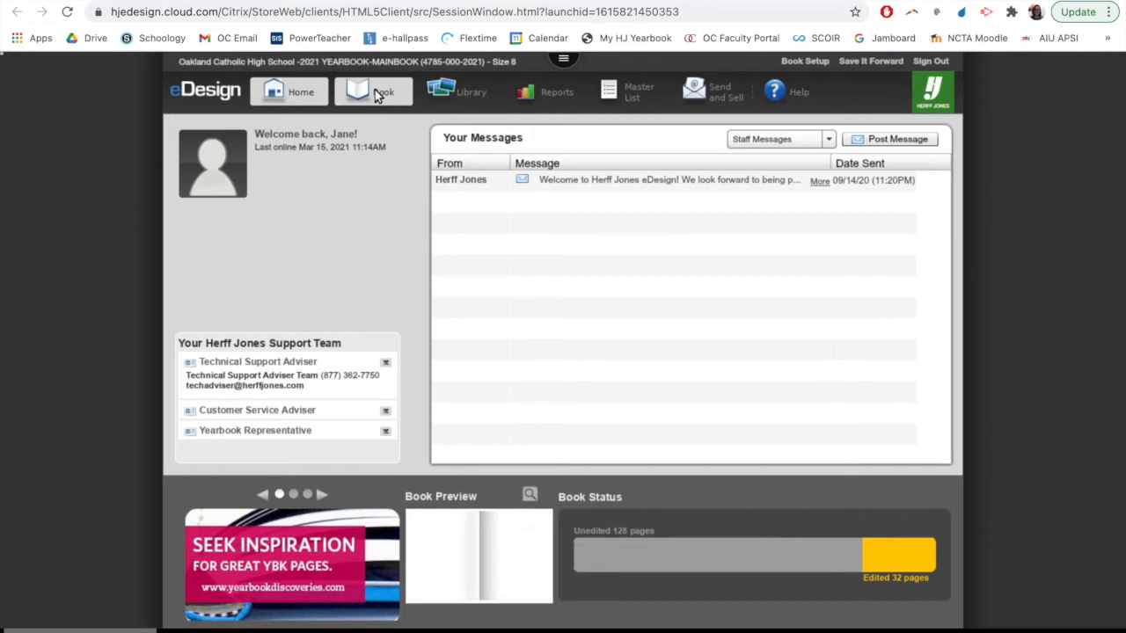
View the yearbook's page ladder in the Book section and open the Library
{"action": "left_click", "coordinate": [377, 89]}
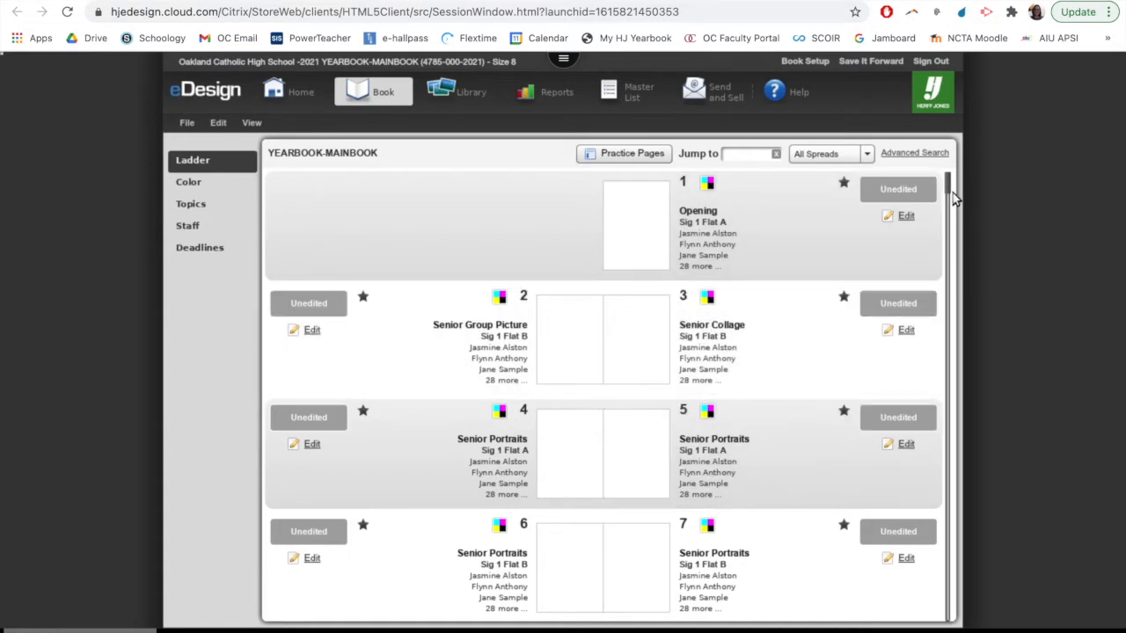
{"action": "mouse_move", "coordinate": [949, 188]}
{"action": "left_mouse_down"}
{"action": "mouse_move", "coordinate": [948, 253]}
{"action": "mouse_move", "coordinate": [932, 181]}
{"action": "left_mouse_up"}
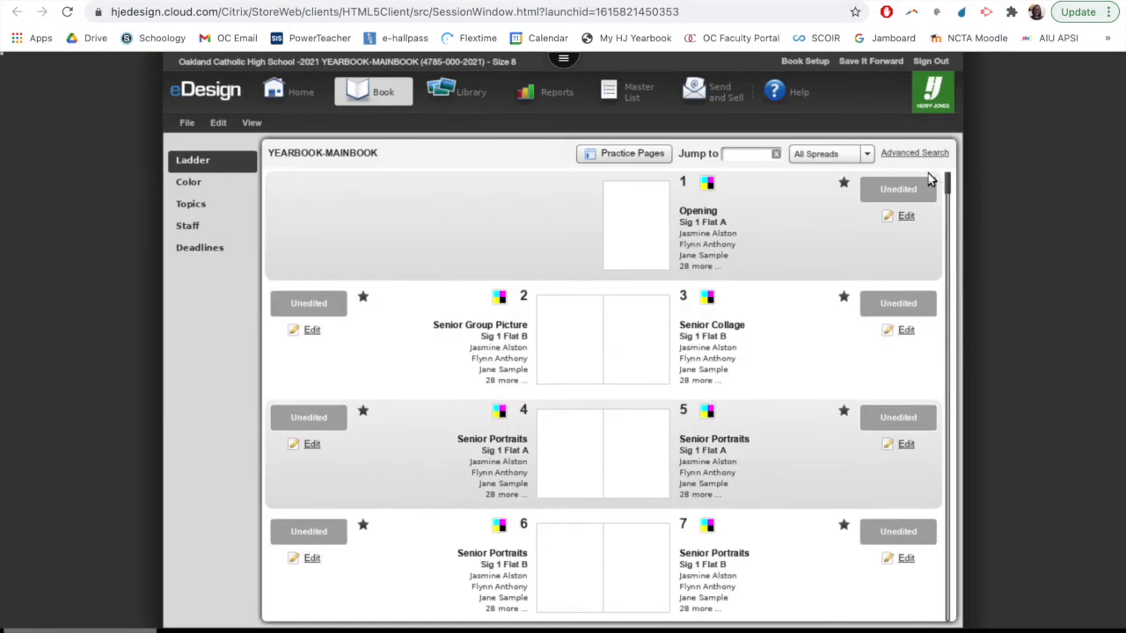
{"action": "left_click", "coordinate": [452, 95]}
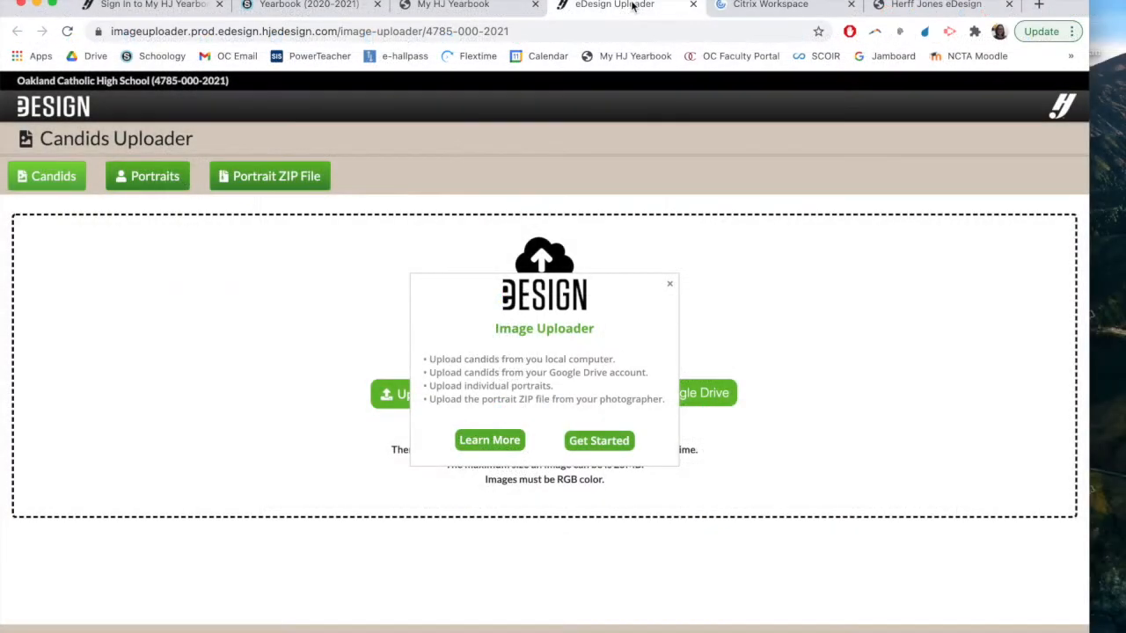
Open the Image Uploader from My HJ Yearbook's design options and close the duplicate uploader page
{"action": "left_click", "coordinate": [493, 9]}
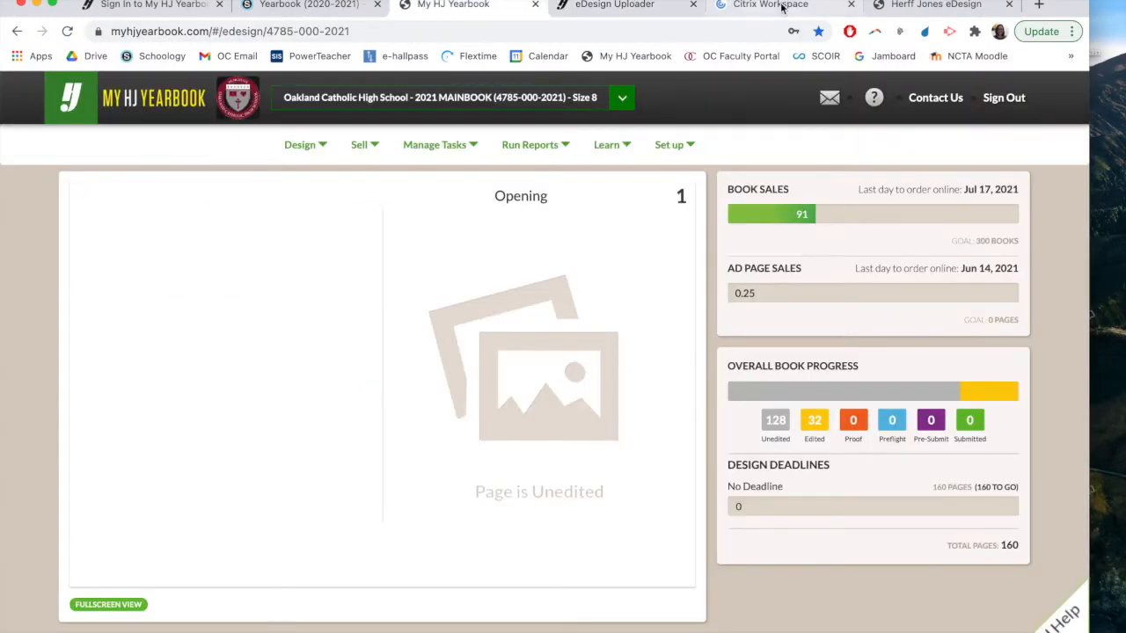
{"action": "mouse_move", "coordinate": [488, 165]}
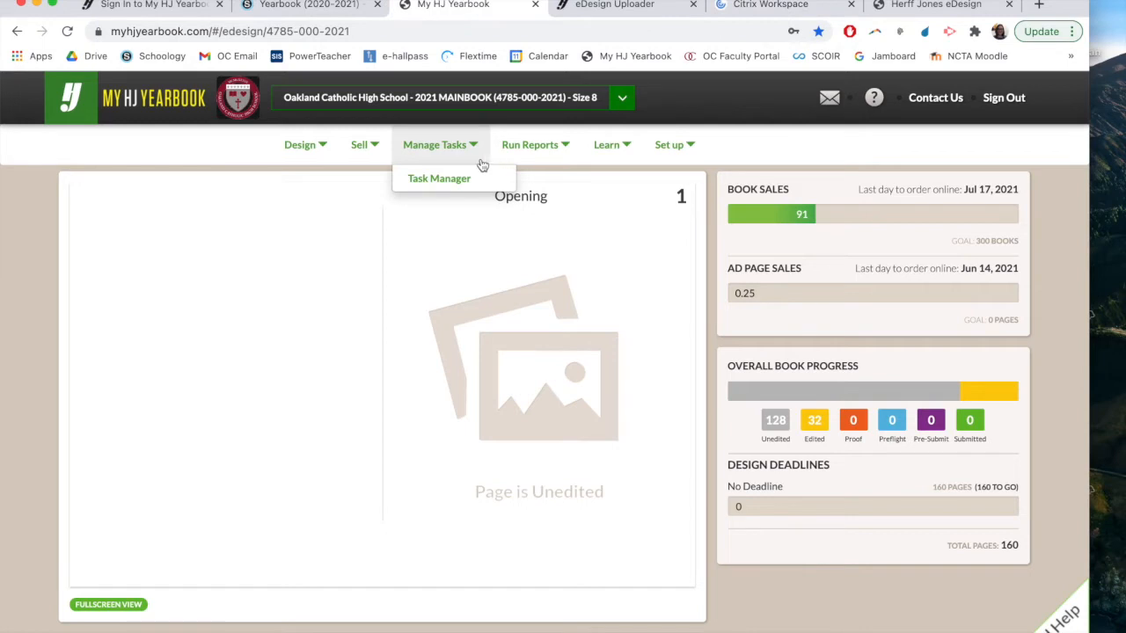
{"action": "mouse_move", "coordinate": [303, 147]}
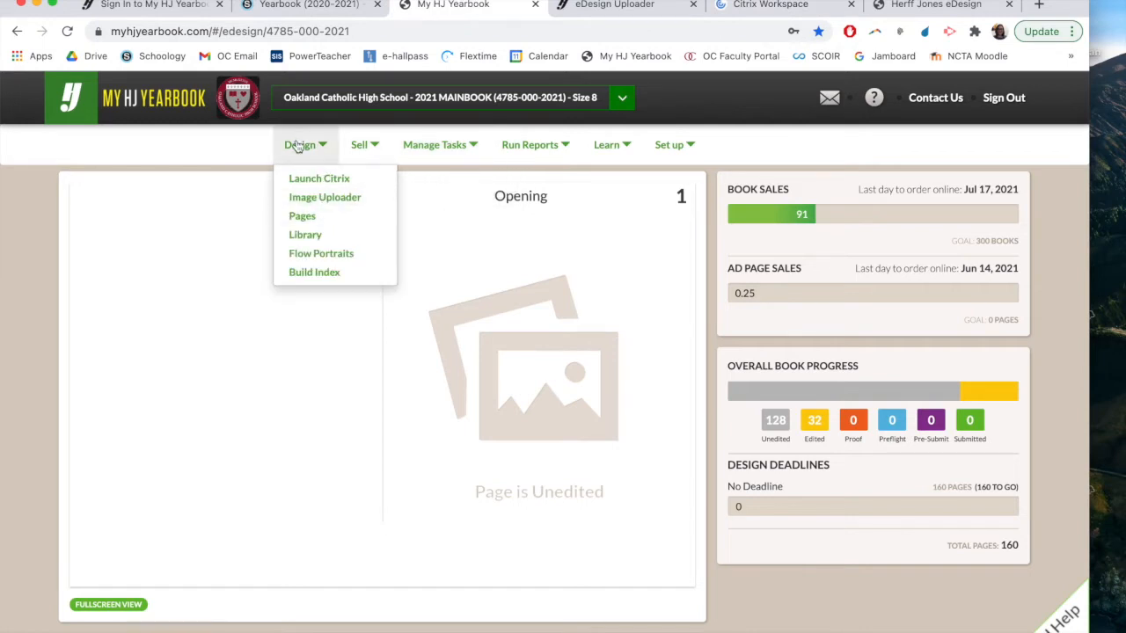
{"action": "left_click", "coordinate": [324, 197]}
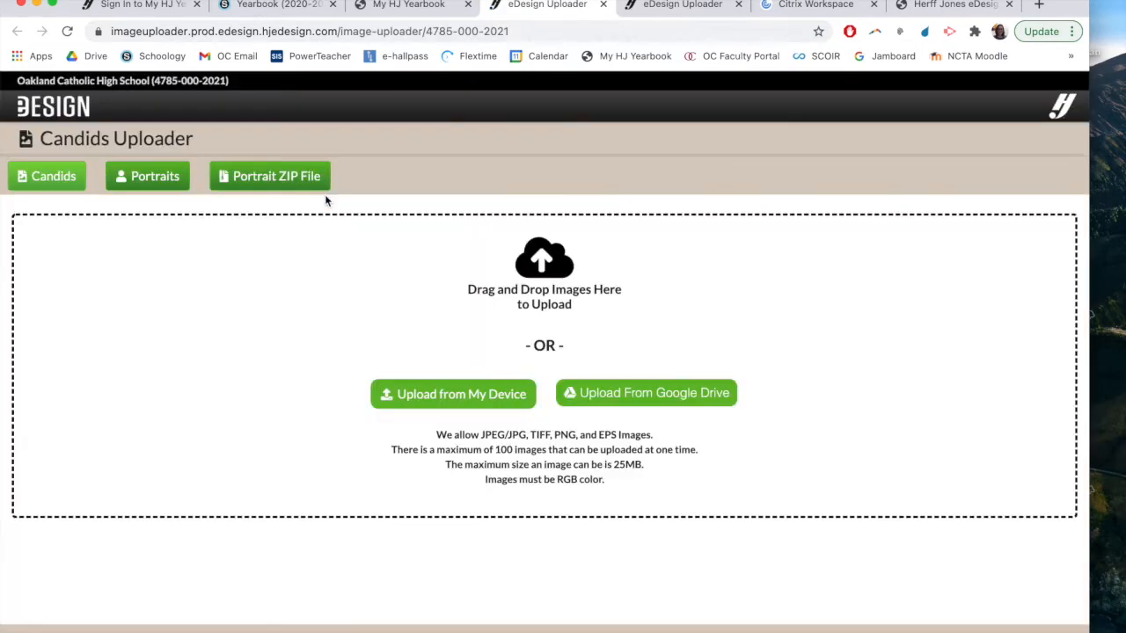
{"action": "left_click", "coordinate": [738, 6]}
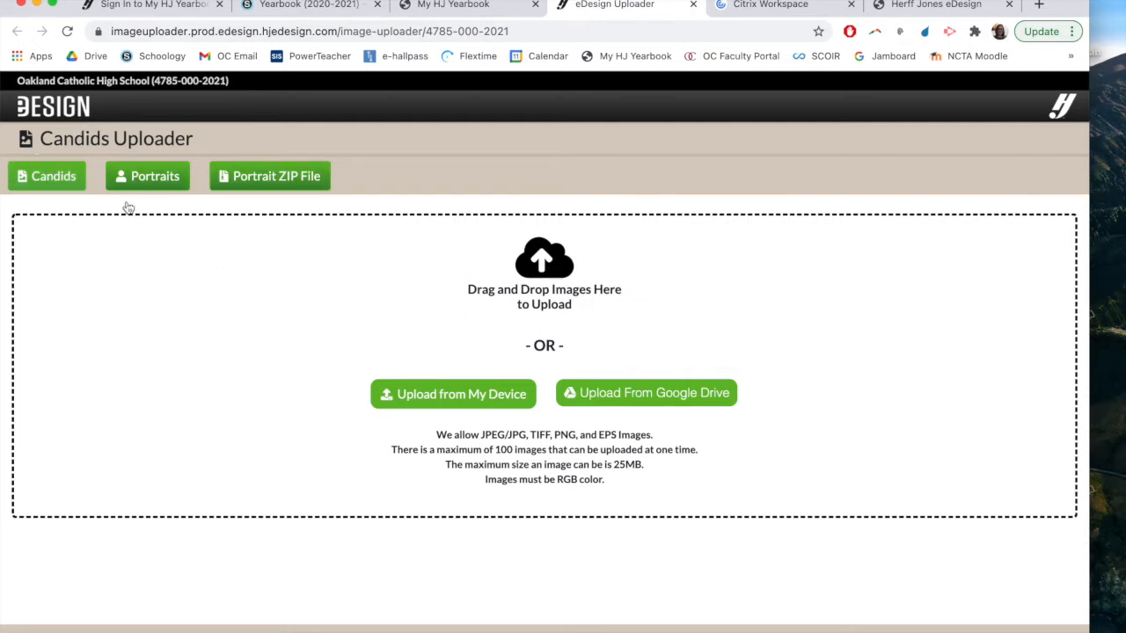
Start a candids upload from the device, open the Yearbook folder and show its files as icons
{"action": "left_click", "coordinate": [418, 398]}
{"action": "double_click", "coordinate": [373, 179]}
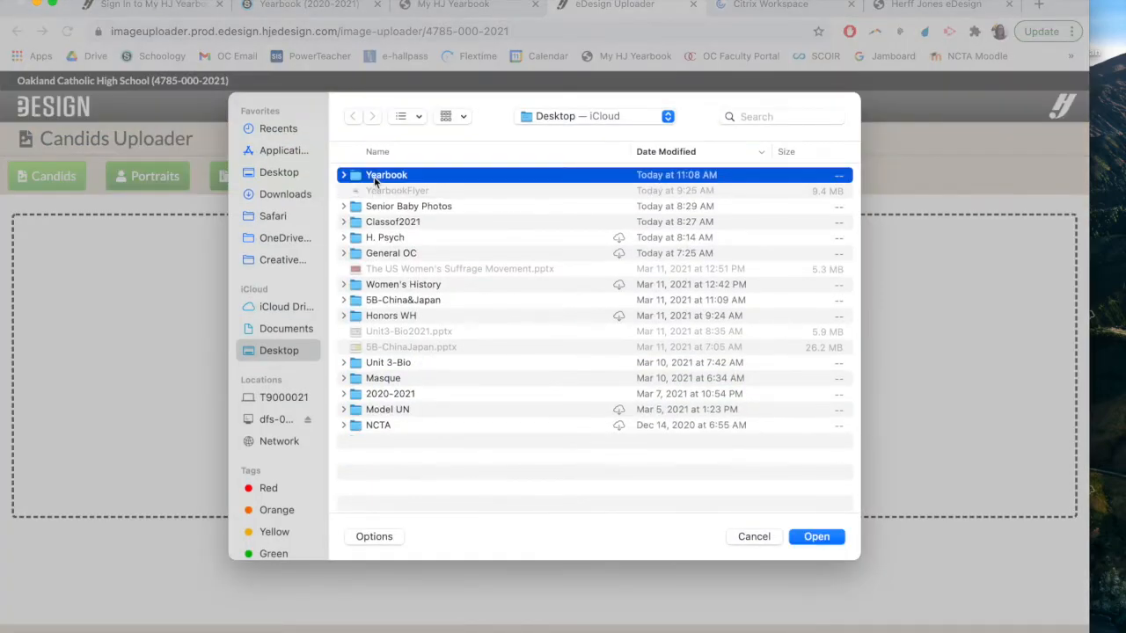
{"action": "left_click", "coordinate": [449, 117]}
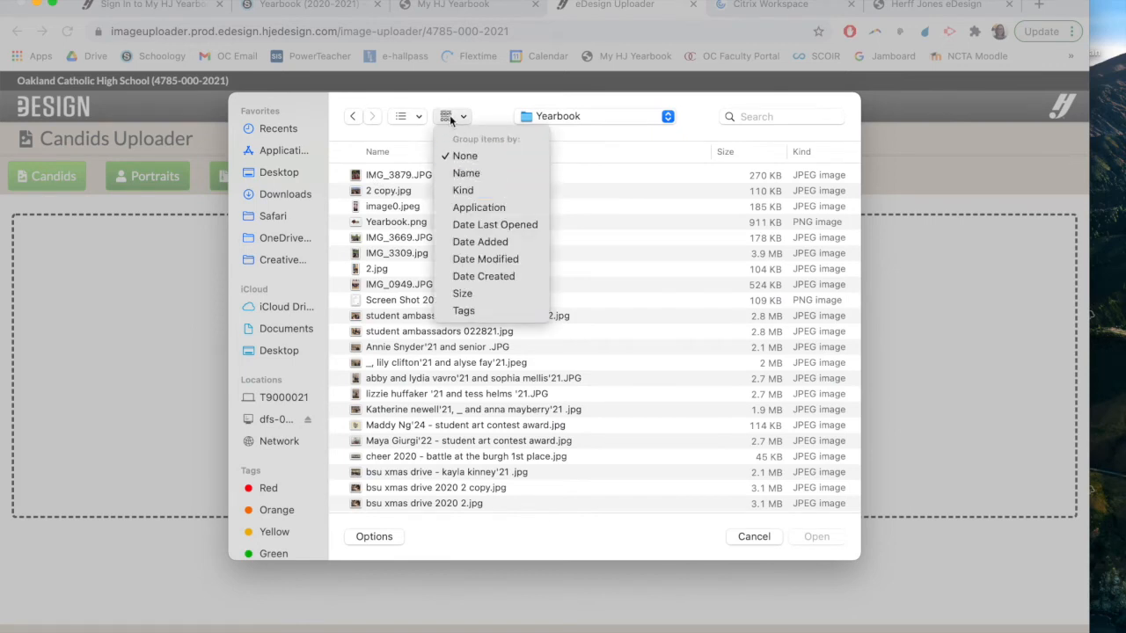
{"action": "left_click", "coordinate": [423, 113]}
{"action": "left_click", "coordinate": [422, 112]}
{"action": "left_click", "coordinate": [422, 182]}
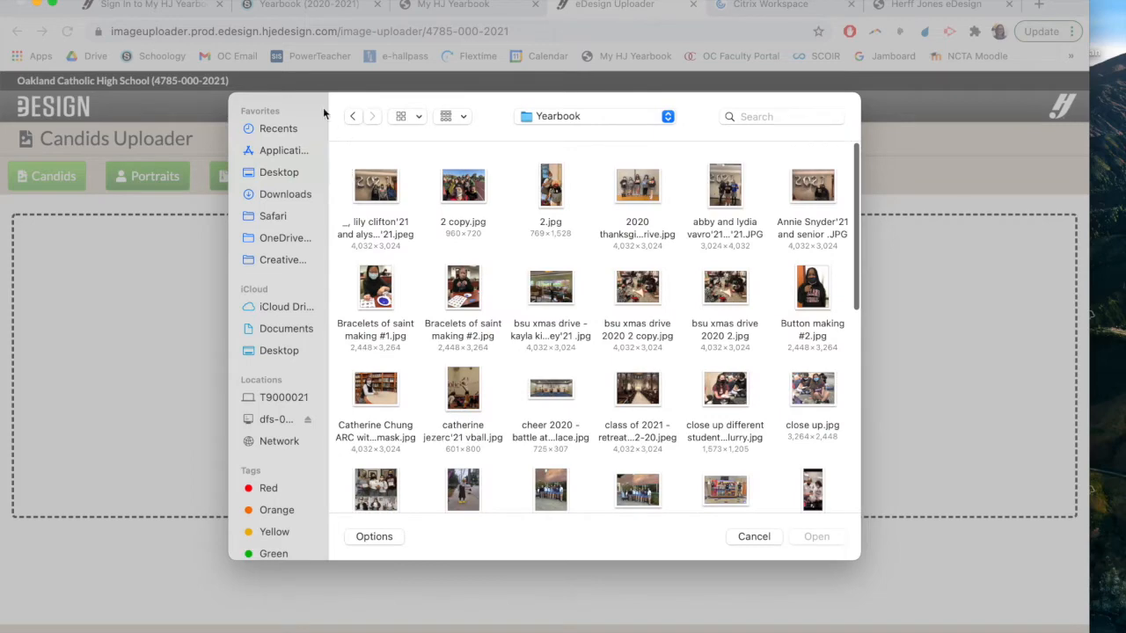
Select all the images in the Yearbook folder and upload them to the Candids Library
{"action": "left_click_drag", "start_coordinate": [360, 157], "coordinate": [914, 345]}
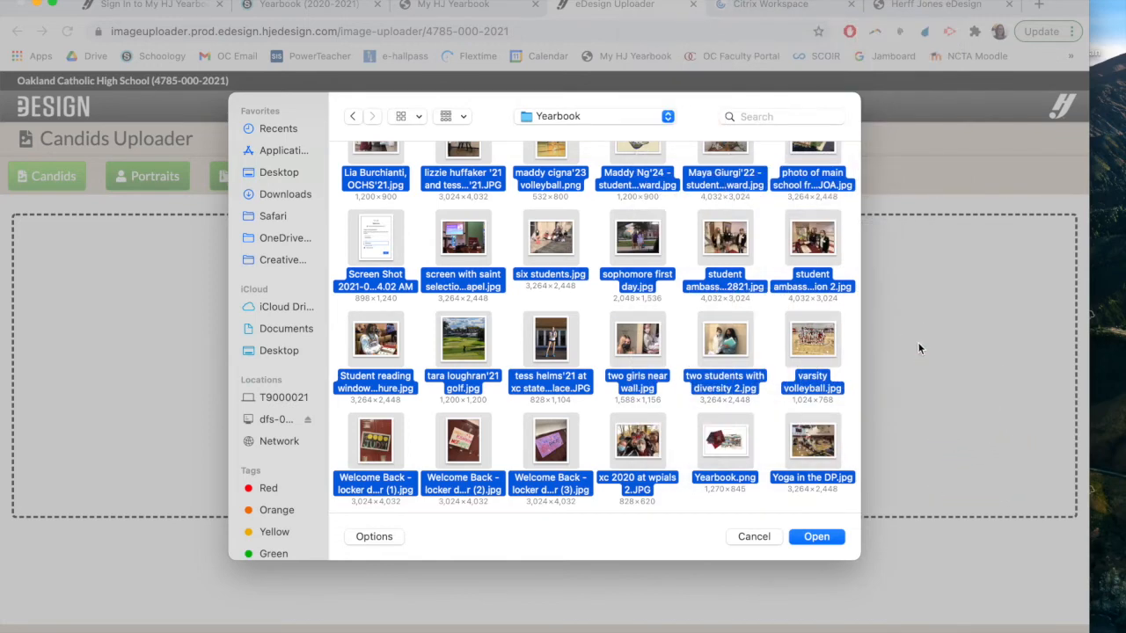
{"action": "left_click", "coordinate": [758, 540]}
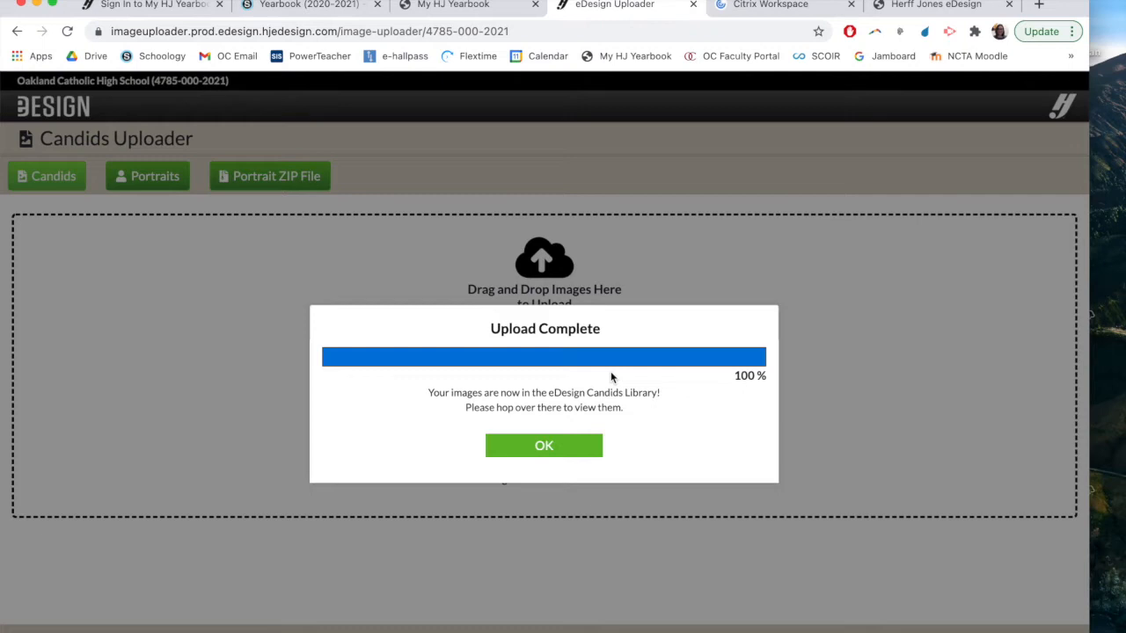
{"action": "left_click", "coordinate": [530, 450]}
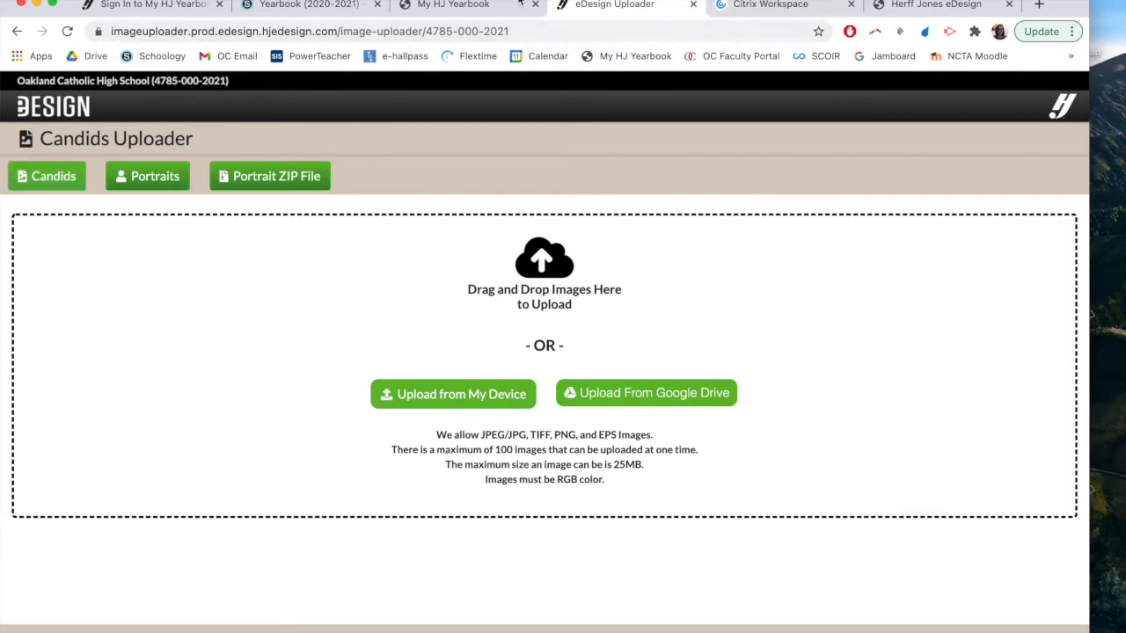
Return to the eDesign image Library, look through its thumbnails and view the advanced search options
{"action": "left_click", "coordinate": [765, 7]}
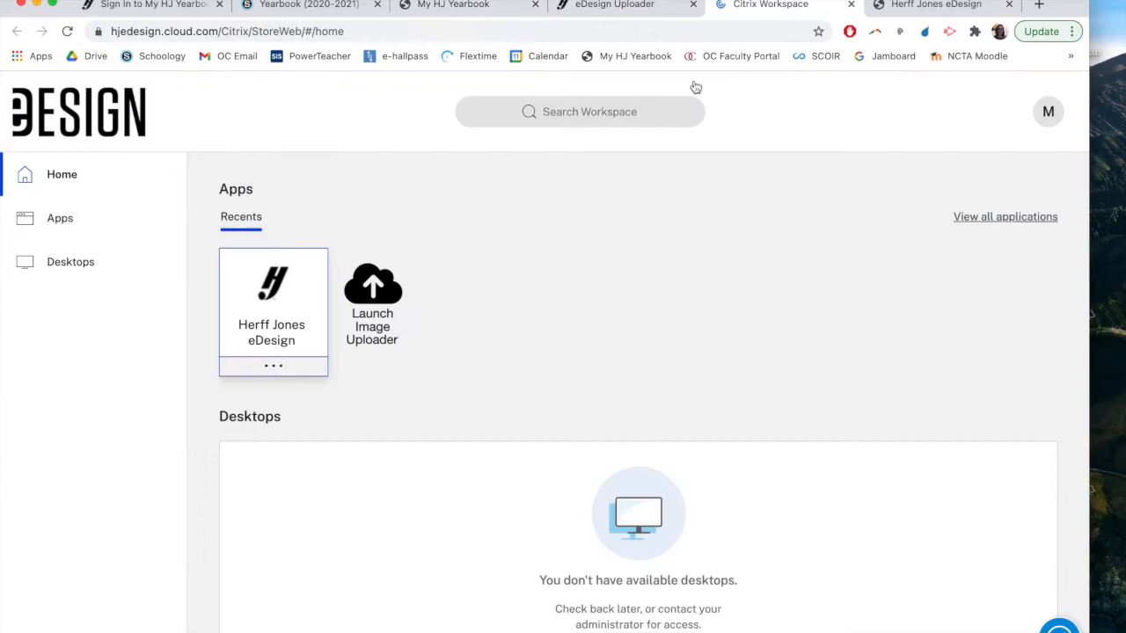
{"action": "left_click", "coordinate": [310, 259]}
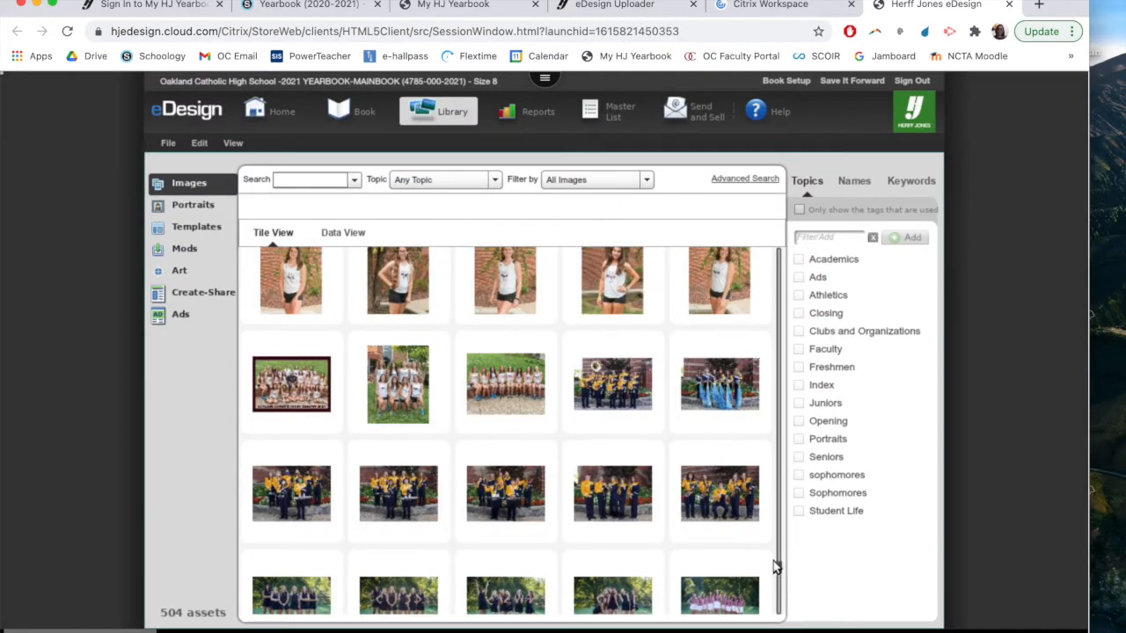
{"action": "left_click_drag", "start_coordinate": [780, 572], "coordinate": [787, 237]}
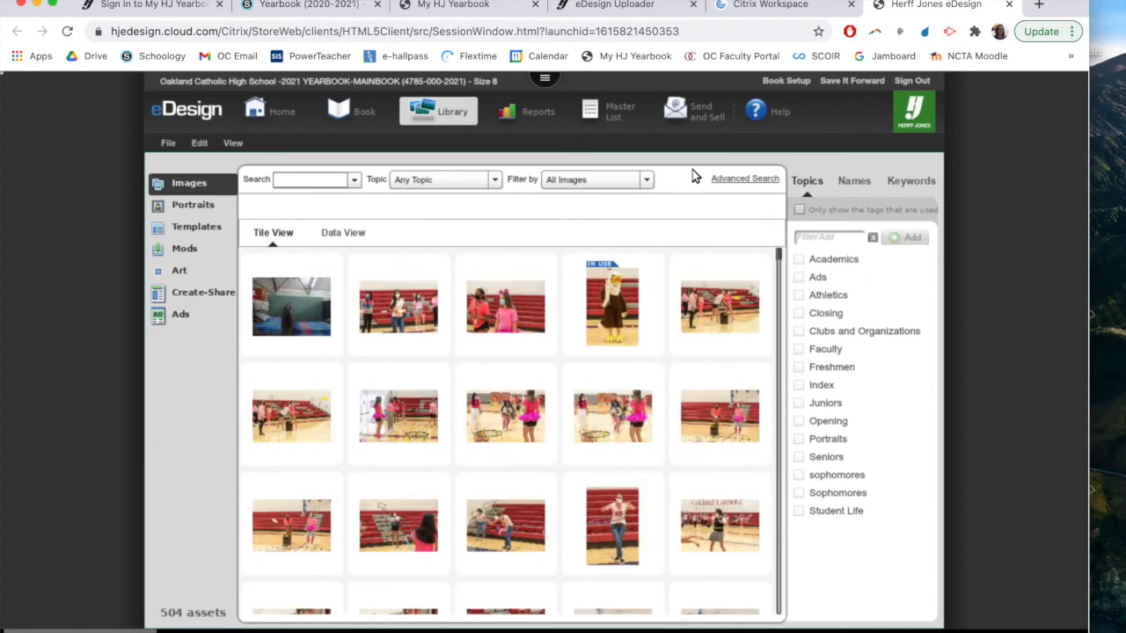
{"action": "left_click", "coordinate": [719, 181]}
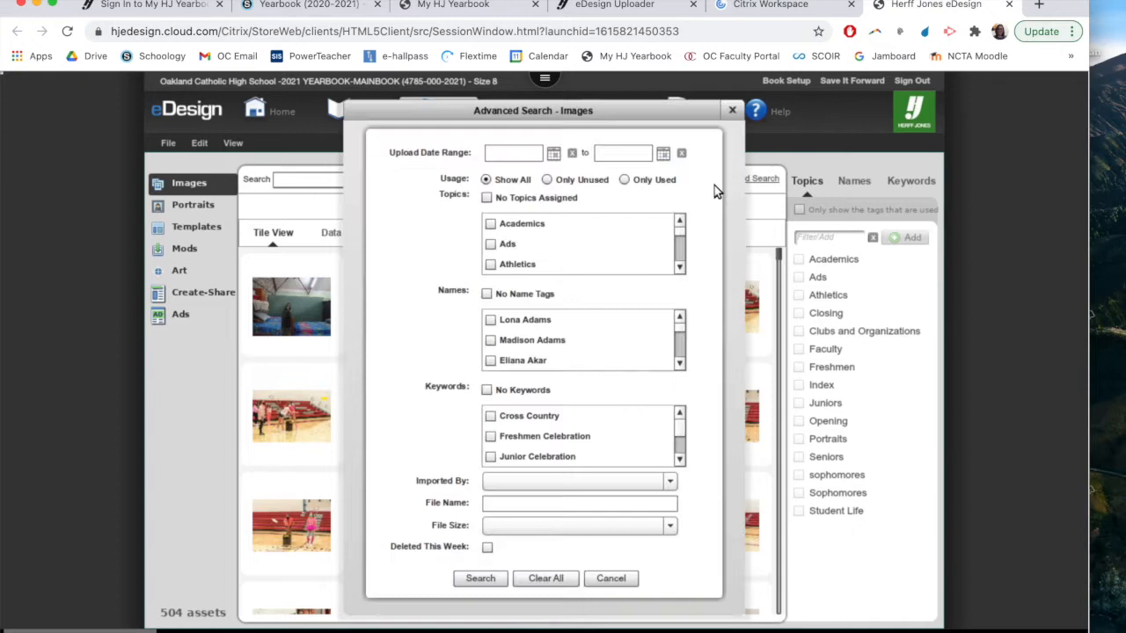
{"action": "left_click", "coordinate": [732, 112]}
Sort the library images by date with the newest first in Data View, and return to Tile View
{"action": "left_click", "coordinate": [355, 245]}
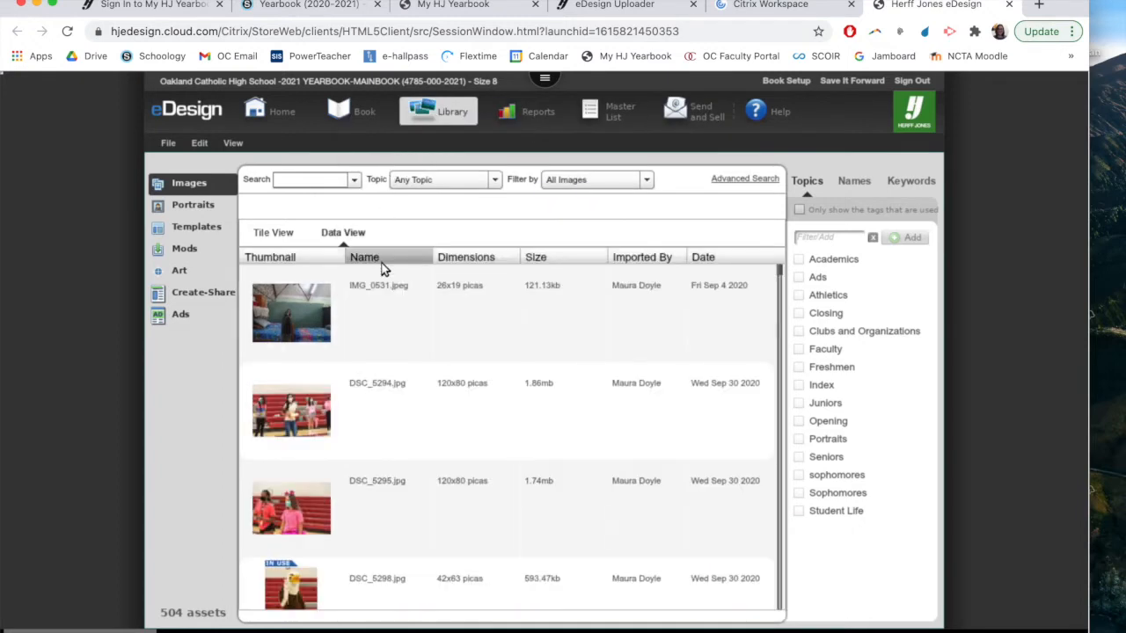
{"action": "left_click", "coordinate": [716, 257]}
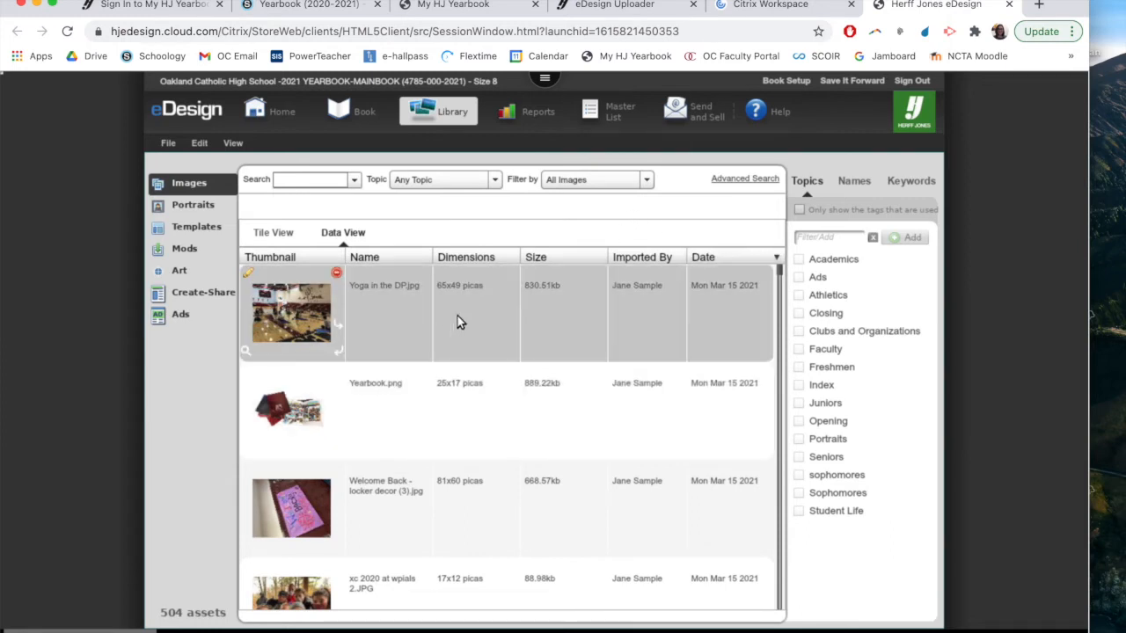
{"action": "left_click", "coordinate": [275, 236]}
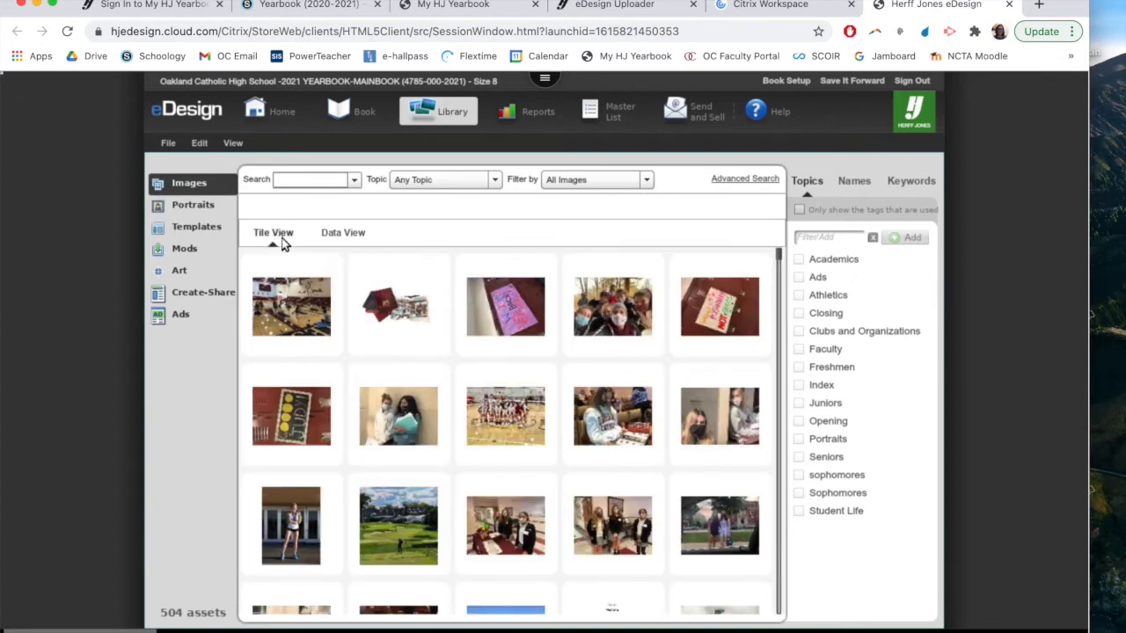
Preview the image "xc 2020 at wpials 2.JPG" at a larger size and close the preview
{"action": "left_click", "coordinate": [326, 308]}
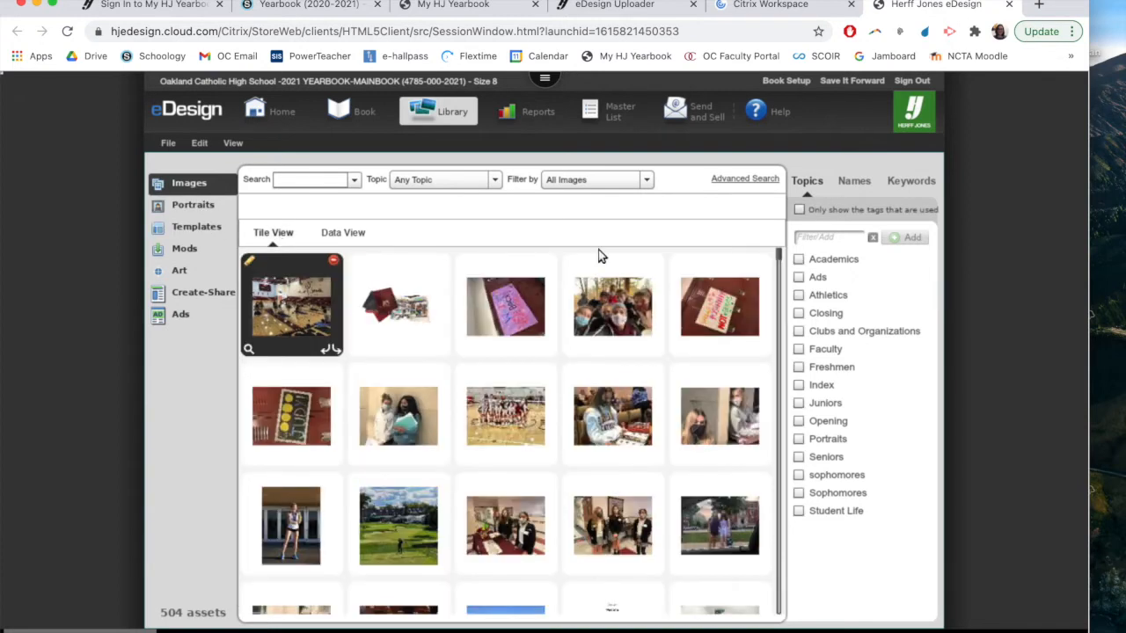
{"action": "left_click", "coordinate": [613, 312]}
{"action": "left_click", "coordinate": [570, 350]}
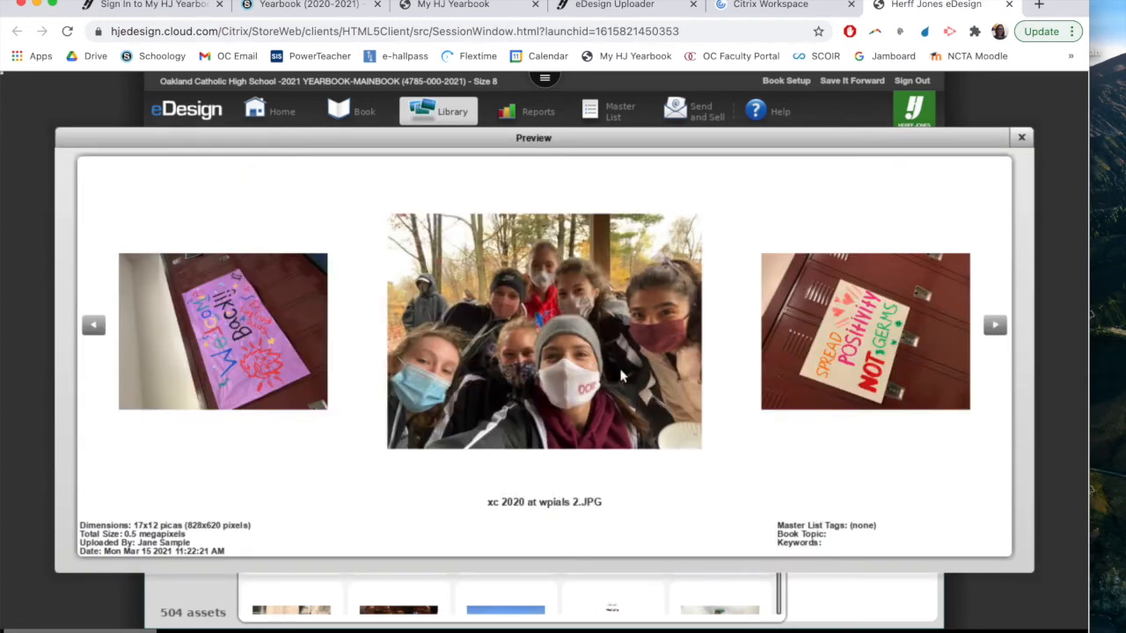
{"action": "left_click", "coordinate": [1021, 138]}
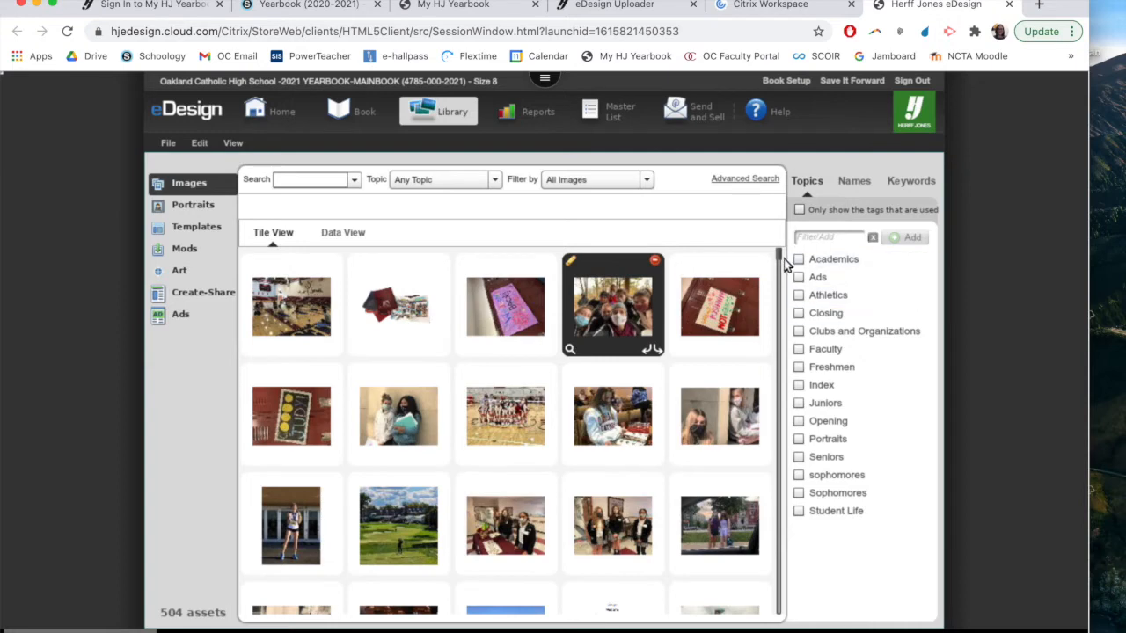
Select the three adjacent outdoor group photos further down the library and assign them the Athletics topic
{"action": "mouse_move", "coordinate": [779, 262]}
{"action": "left_mouse_down"}
{"action": "mouse_move", "coordinate": [768, 271]}
{"action": "mouse_move", "coordinate": [777, 274]}
{"action": "left_mouse_up"}
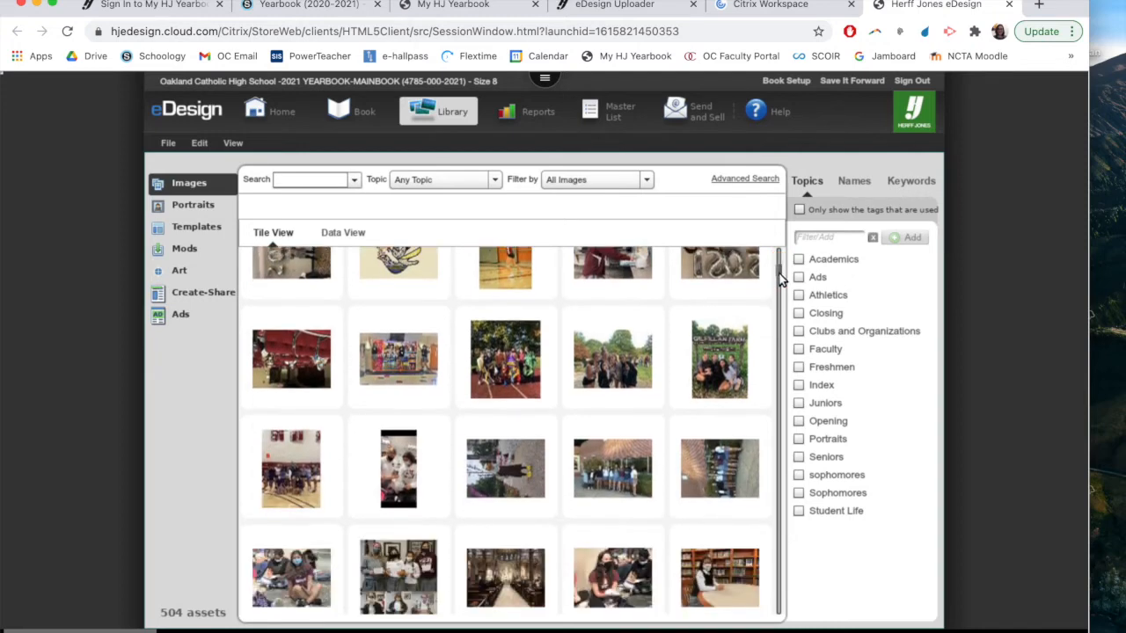
{"action": "left_click", "coordinate": [515, 378]}
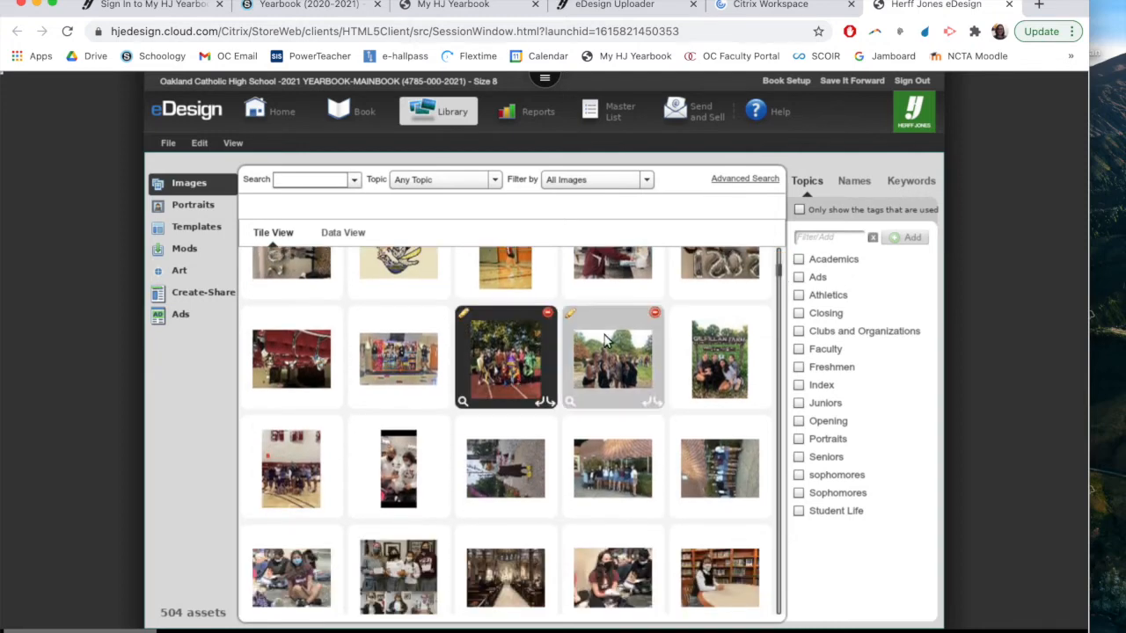
{"action": "left_click", "coordinate": [605, 342]}
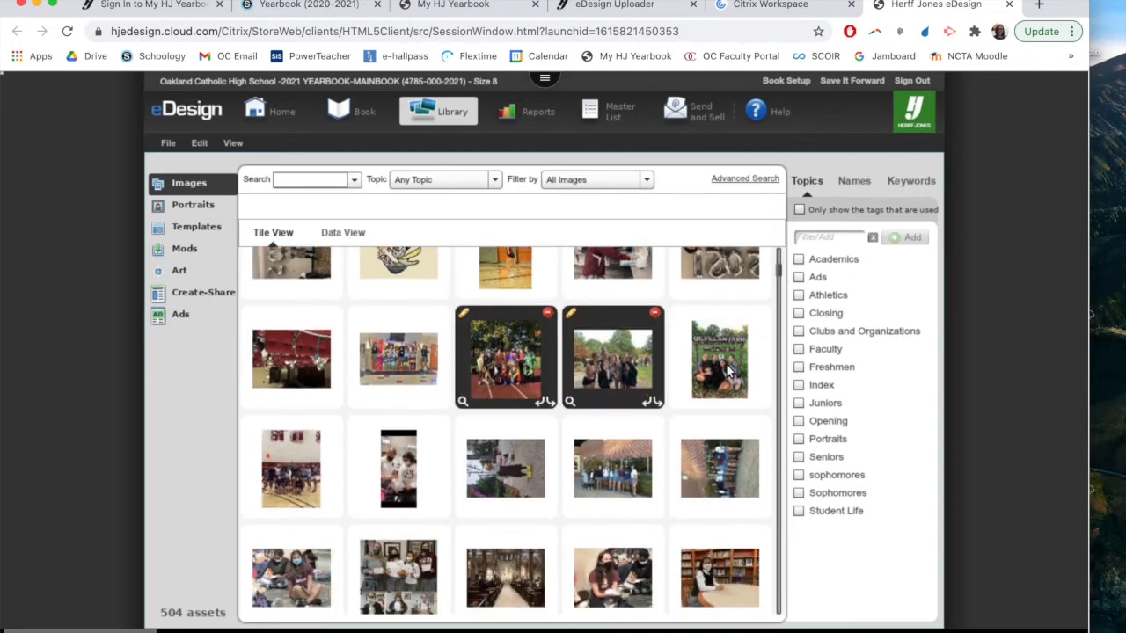
{"action": "left_click", "coordinate": [730, 373]}
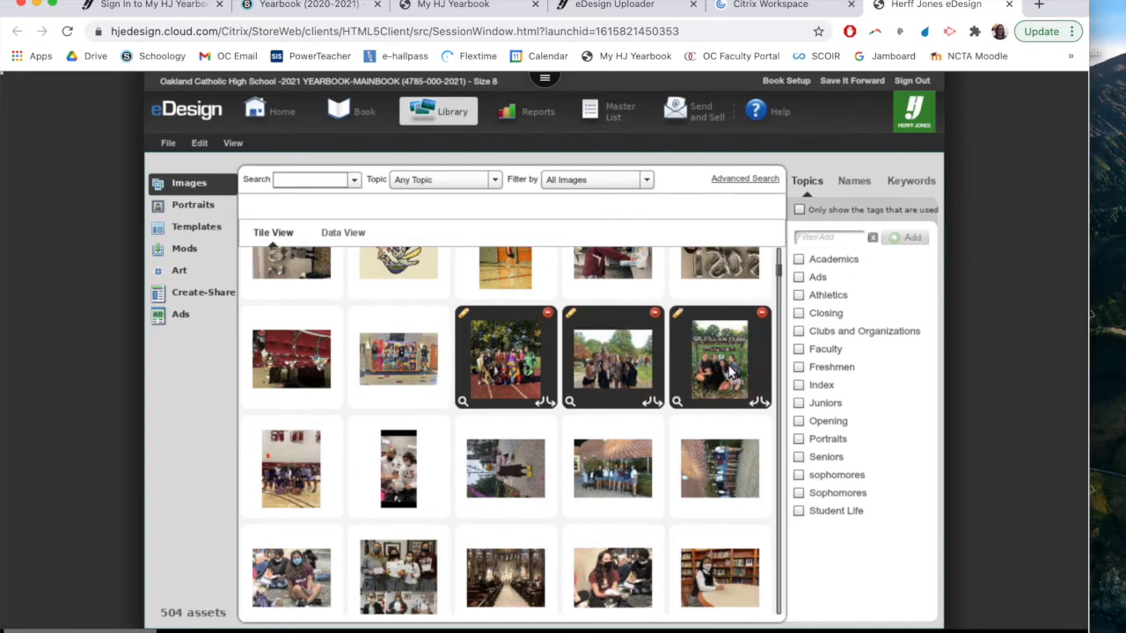
{"action": "left_click", "coordinate": [798, 297]}
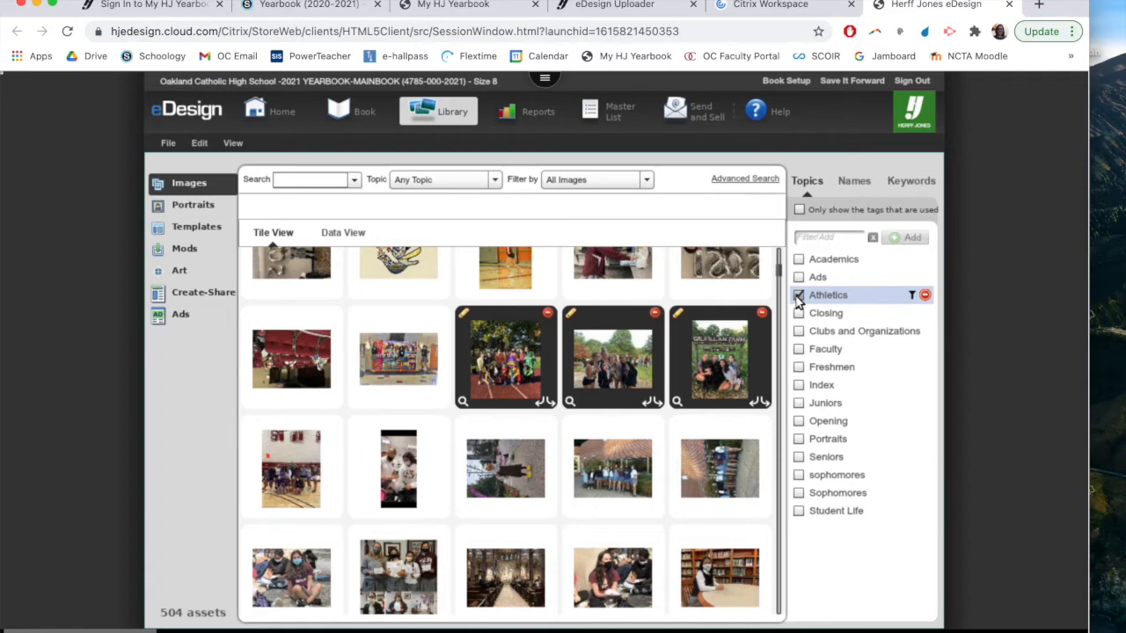
Assign the Cross Country keyword to the three selected photos and activate the keyword filter/add field
{"action": "left_click", "coordinate": [901, 183]}
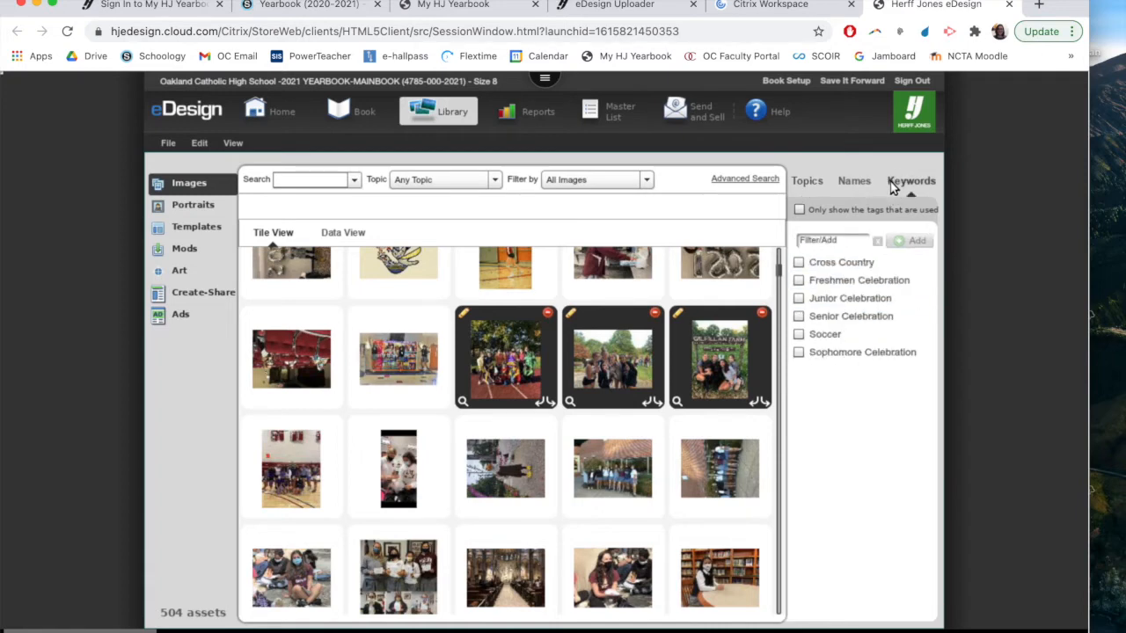
{"action": "left_click", "coordinate": [798, 263]}
{"action": "left_click", "coordinate": [835, 239]}
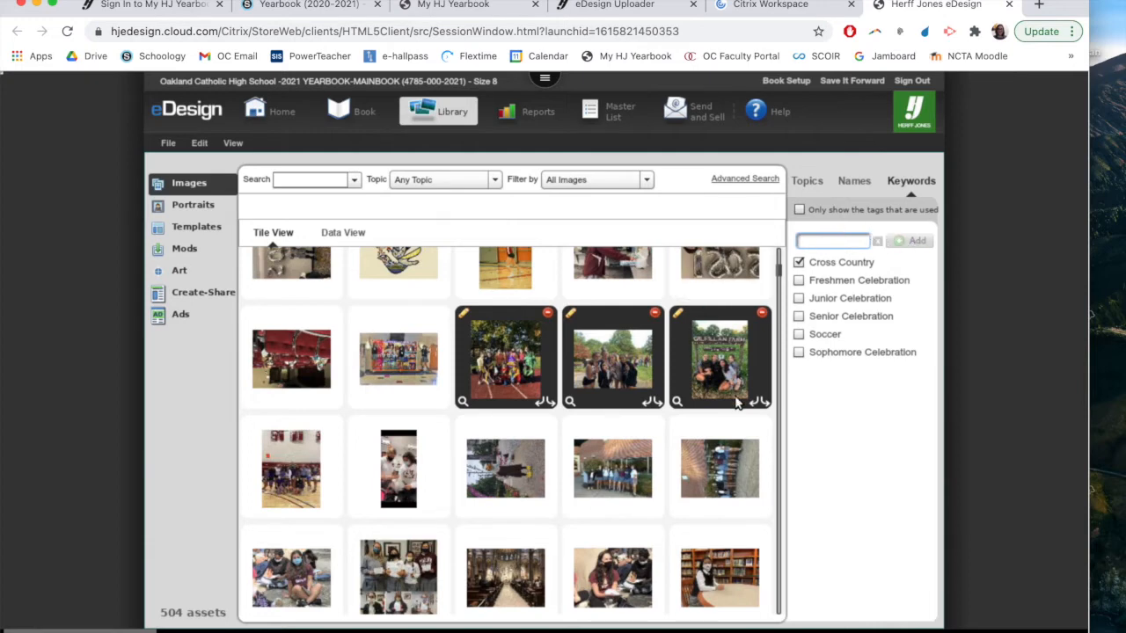
Open the Cross Country spread, pages 60-61, from the book ladder and enable editing on both pages
{"action": "left_click_drag", "start_coordinate": [771, 259], "coordinate": [778, 255]}
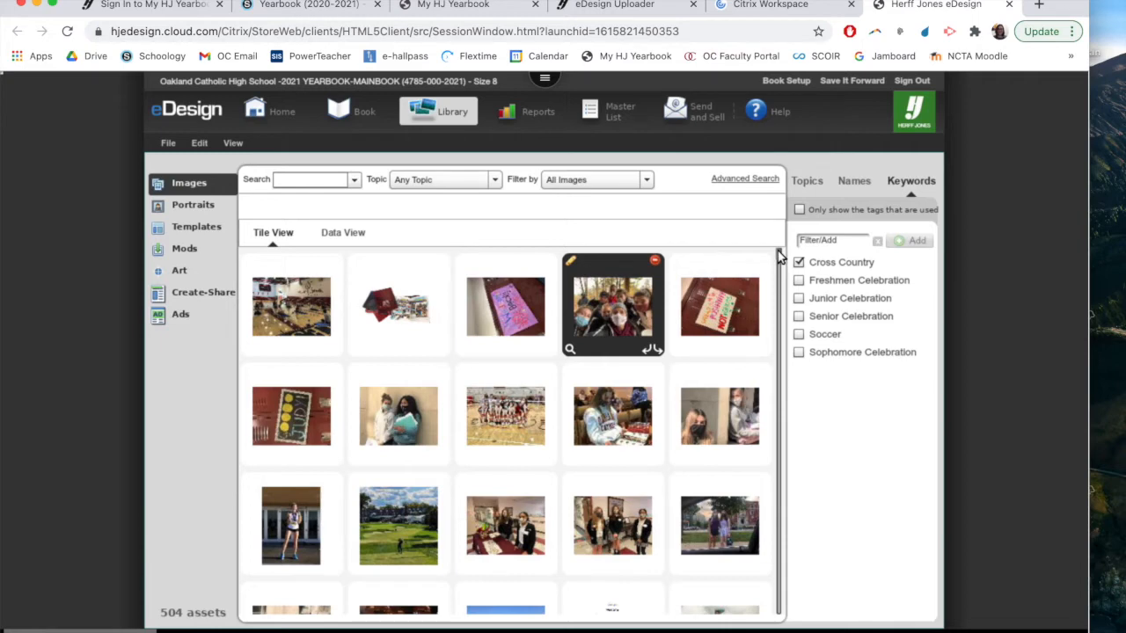
{"action": "left_click", "coordinate": [378, 119]}
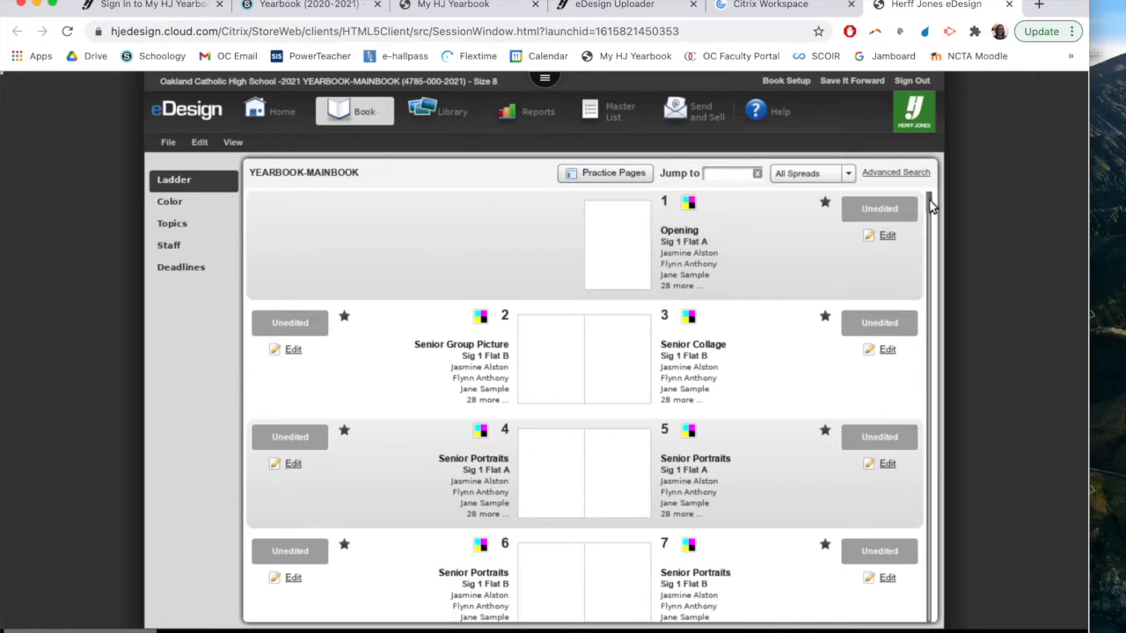
{"action": "left_click_drag", "start_coordinate": [929, 220], "coordinate": [924, 352]}
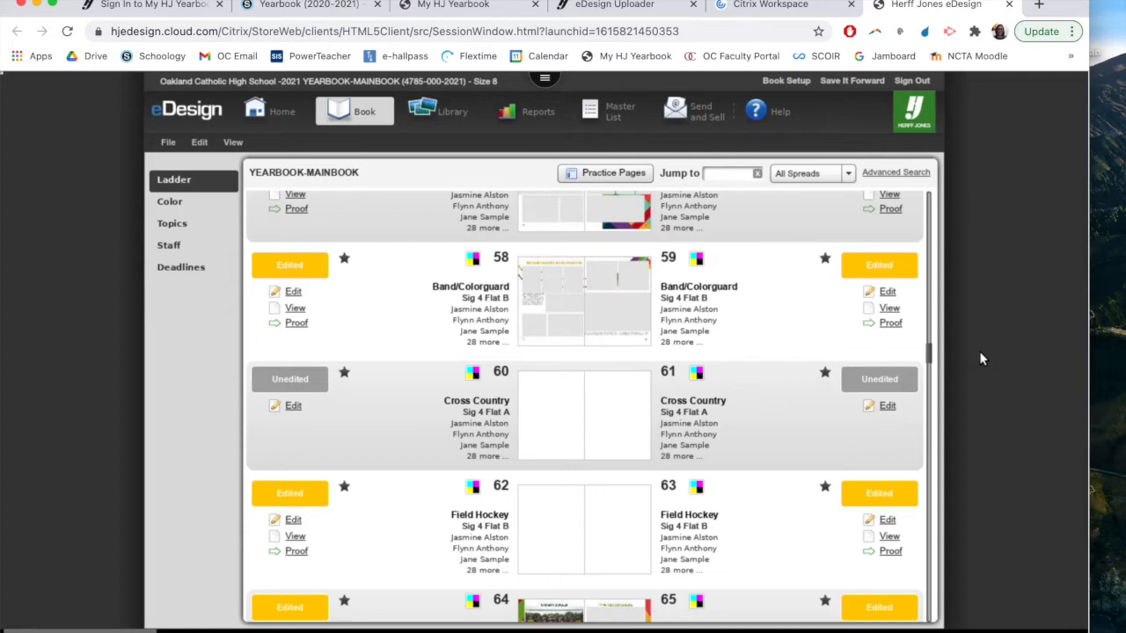
{"action": "left_click_drag", "start_coordinate": [932, 354], "coordinate": [930, 348]}
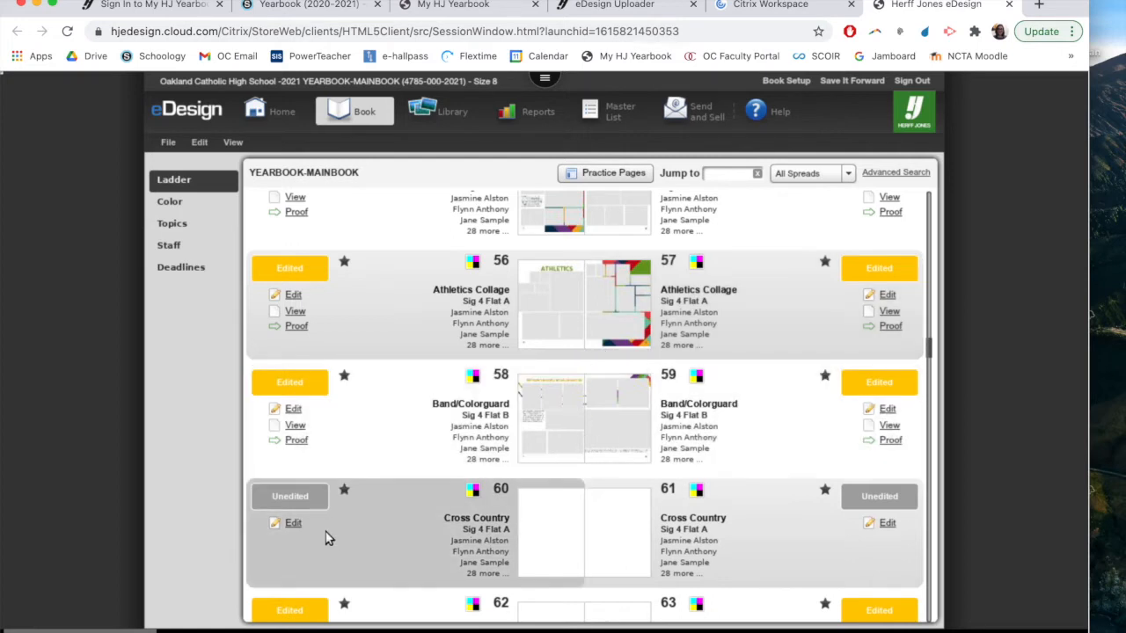
{"action": "left_click", "coordinate": [293, 525]}
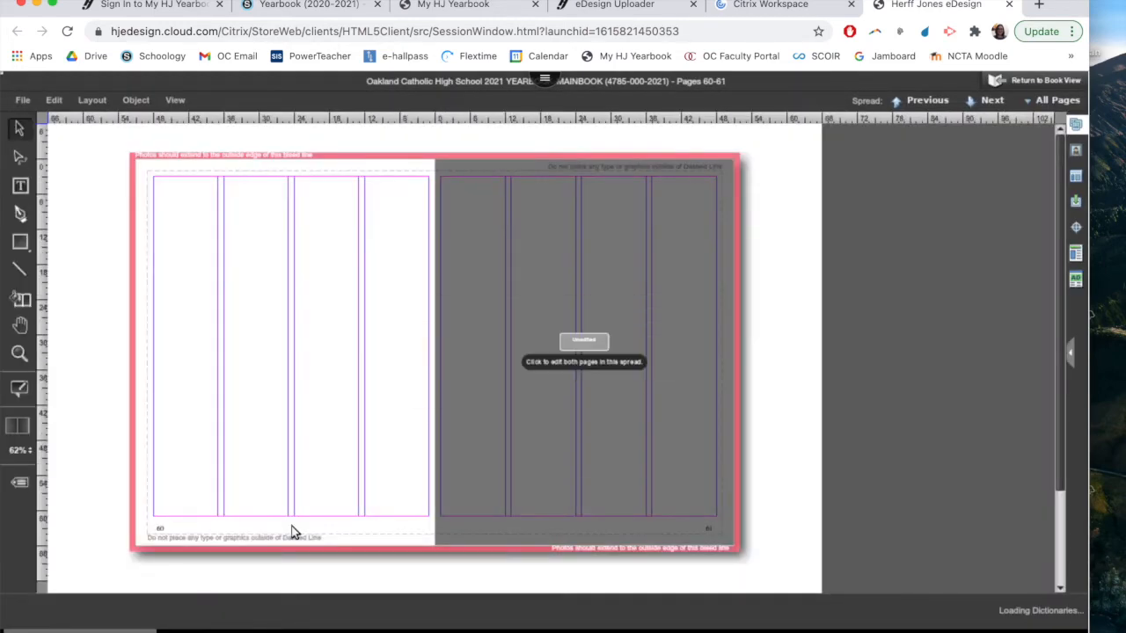
{"action": "left_click", "coordinate": [556, 373]}
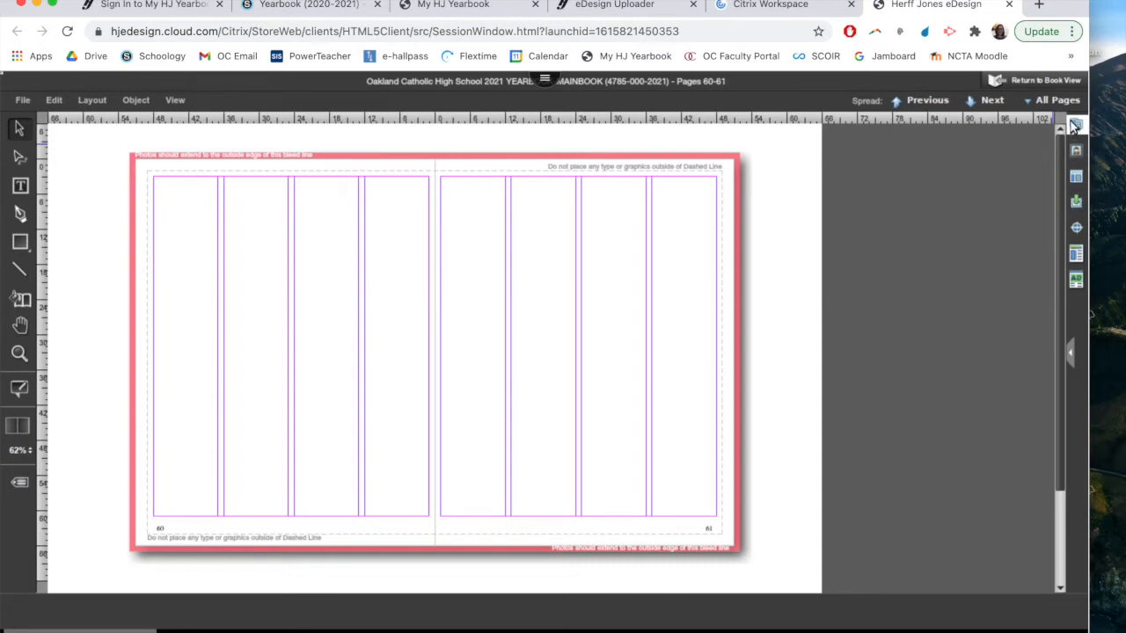
Apply the template with colorful diagonal stripes and a student feature column to the spread
{"action": "left_click", "coordinate": [1075, 179]}
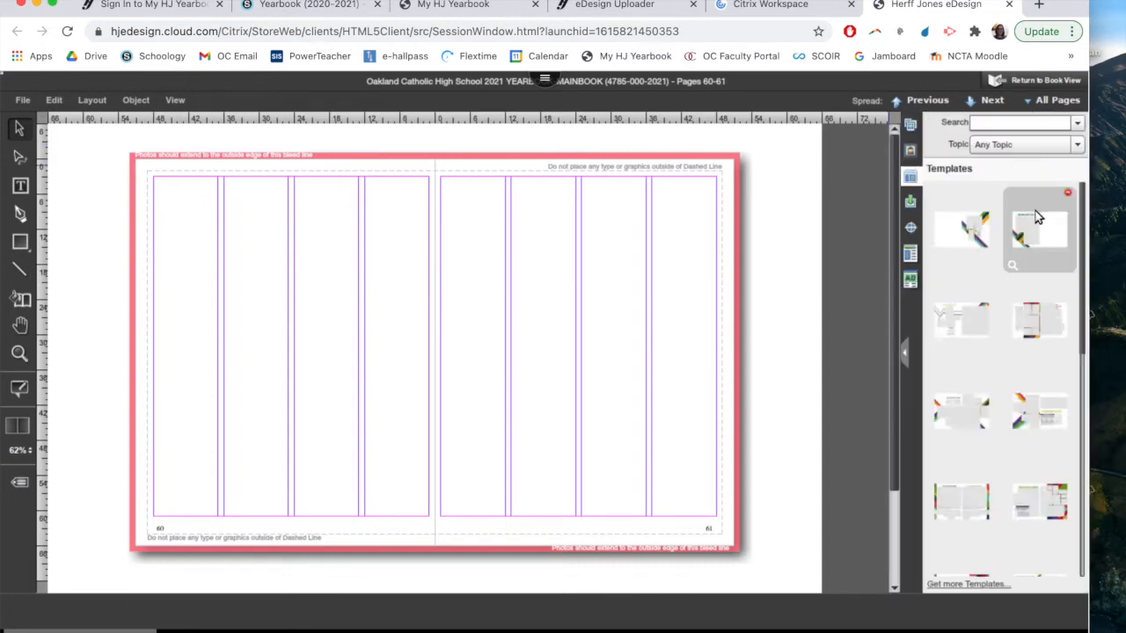
{"action": "scroll", "coordinate": [1083, 299], "scroll_direction": "down", "scroll_amount": 5}
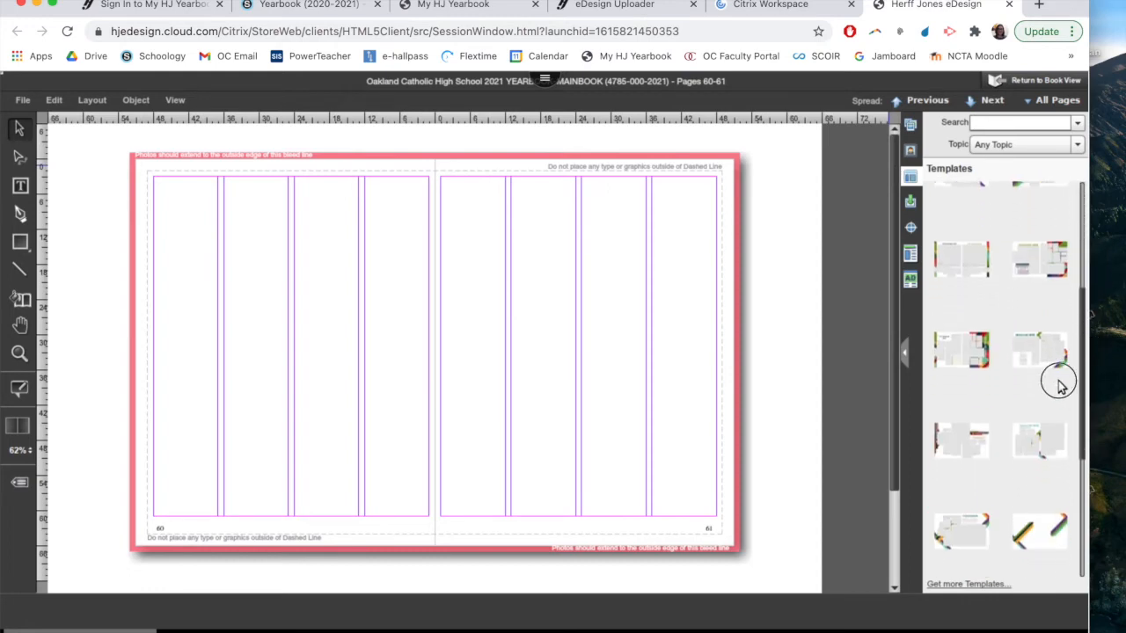
{"action": "scroll", "coordinate": [1060, 437], "scroll_direction": "down", "scroll_amount": 4}
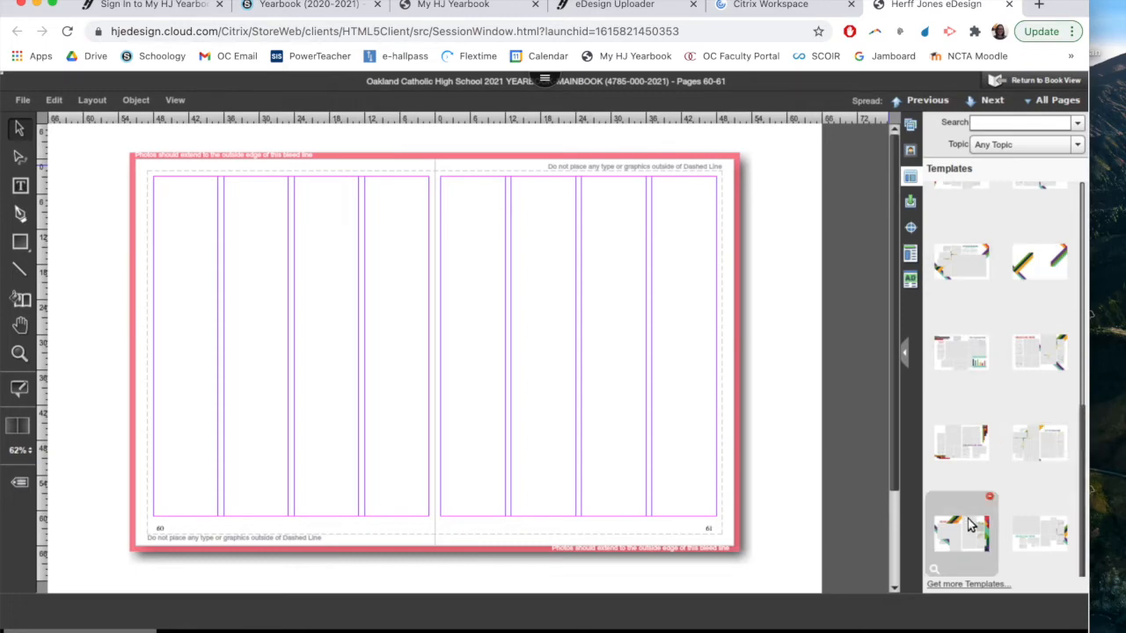
{"action": "left_click_drag", "start_coordinate": [973, 542], "coordinate": [439, 334]}
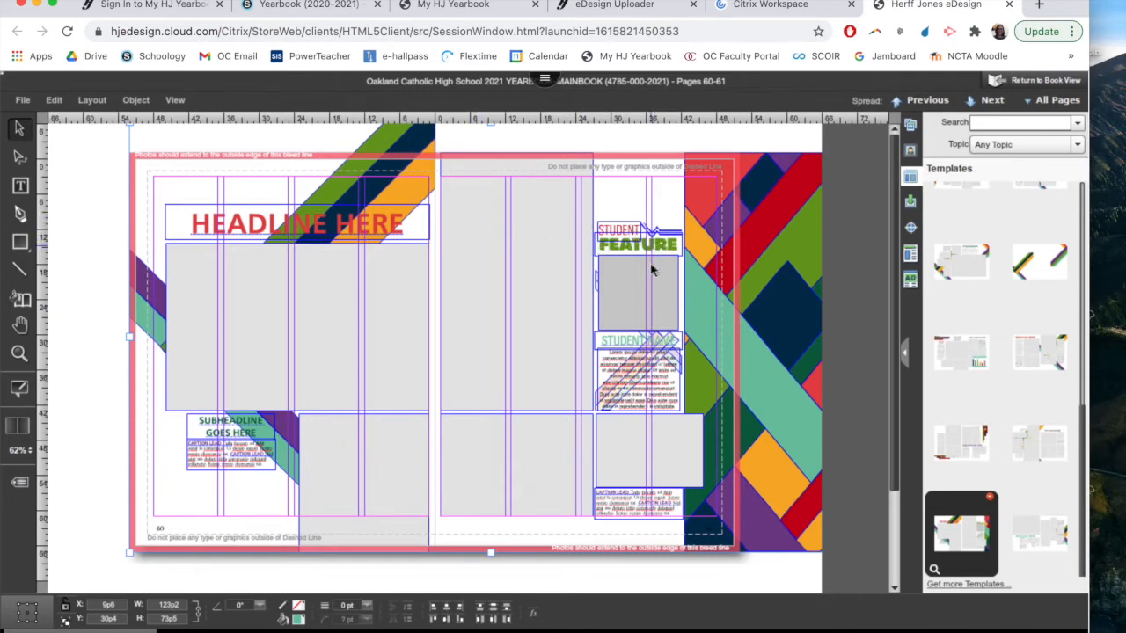
Delete the student feature heading, student name and body text boxes from page 61
{"action": "left_click", "coordinate": [647, 318]}
{"action": "left_click", "coordinate": [647, 250]}
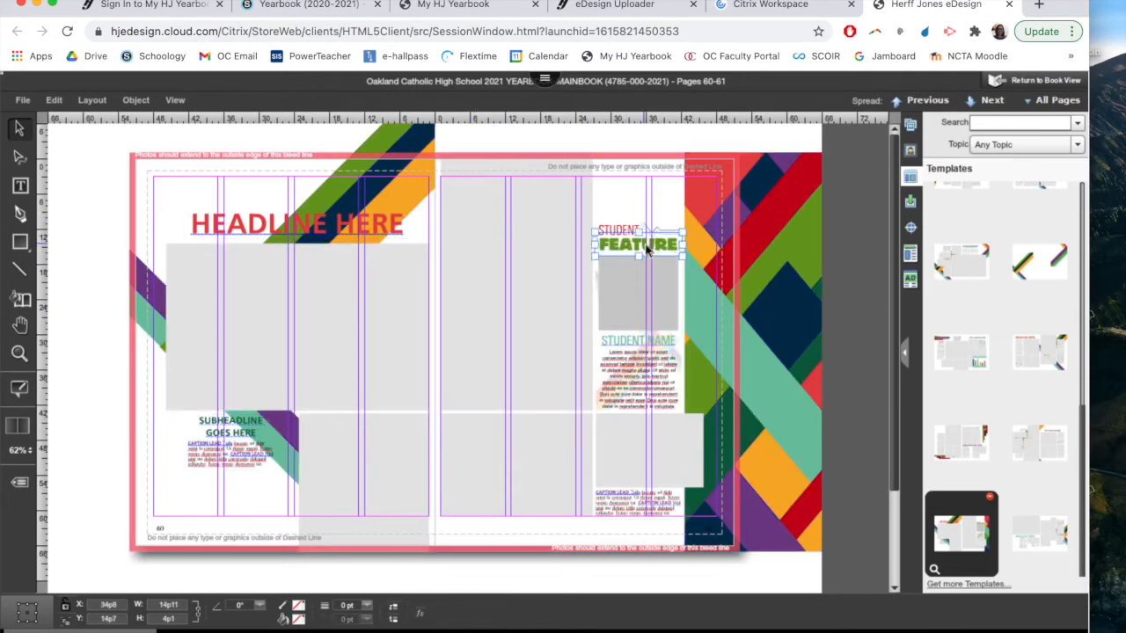
{"action": "key", "text": "Delete"}
{"action": "left_click", "coordinate": [631, 236]}
{"action": "key", "text": "Delete"}
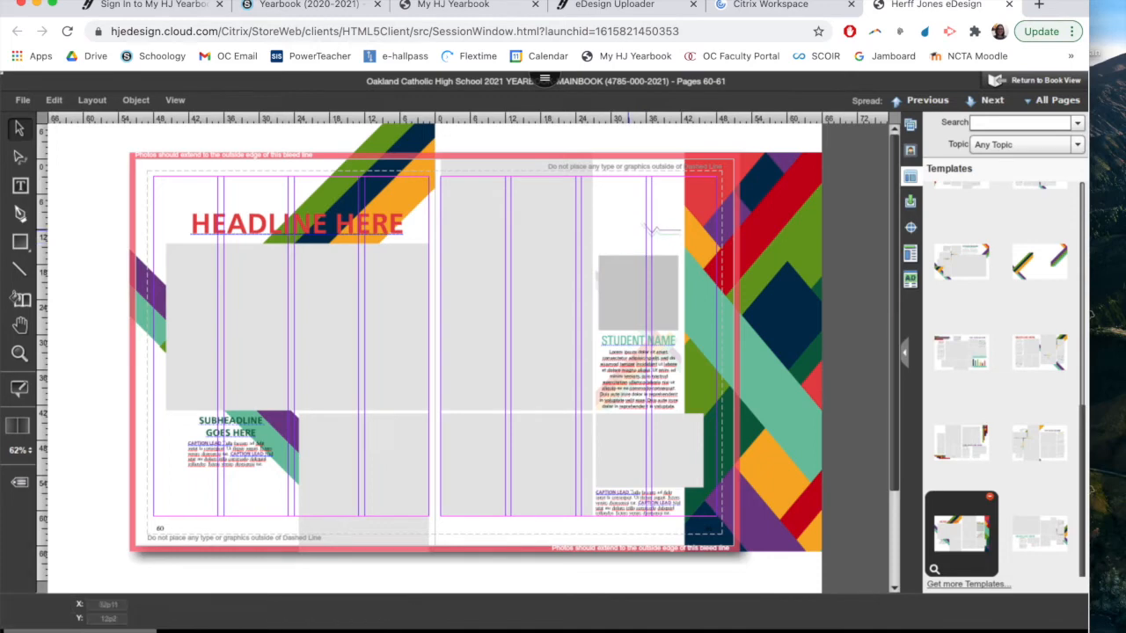
{"action": "left_click", "coordinate": [623, 369]}
{"action": "key", "text": "Delete"}
{"action": "left_click", "coordinate": [619, 342]}
{"action": "key", "text": "Delete"}
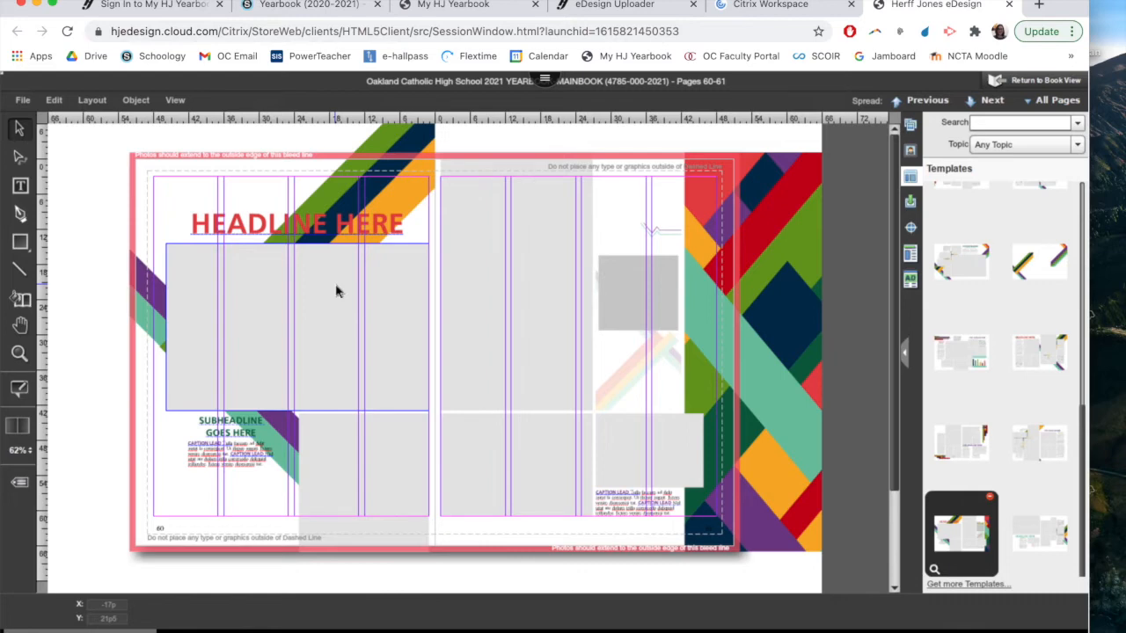
Replace the headline placeholder text on page 60 with CROSS COUNTRY
{"action": "left_click", "coordinate": [385, 227]}
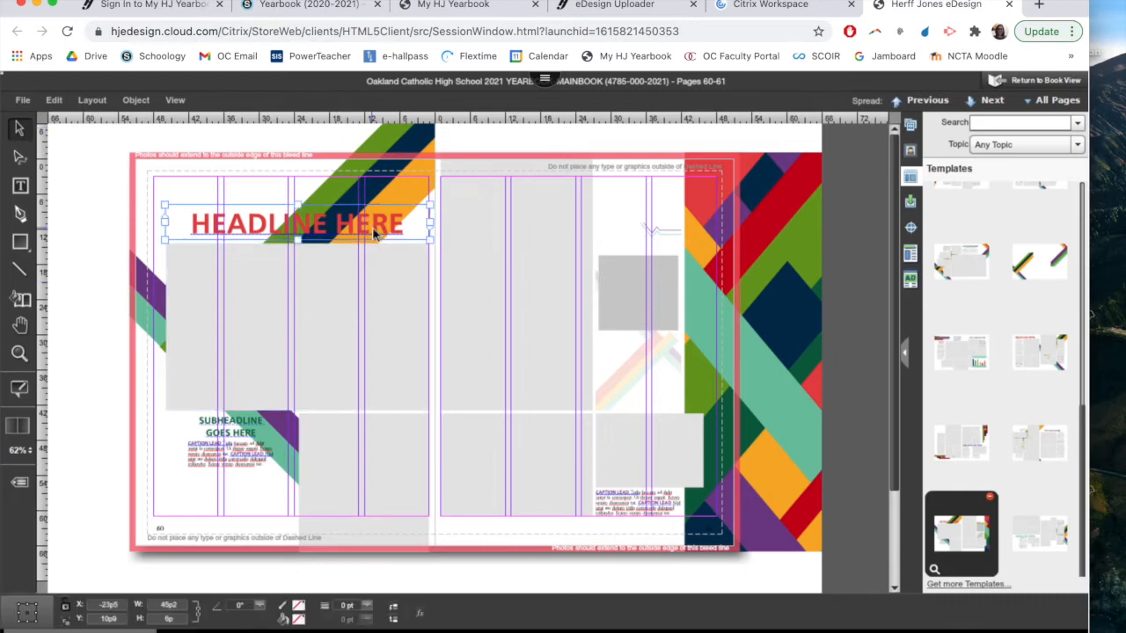
{"action": "double_click", "coordinate": [388, 227]}
{"action": "left_click_drag", "start_coordinate": [407, 225], "coordinate": [190, 221]}
{"action": "key", "text": "BackSpace"}
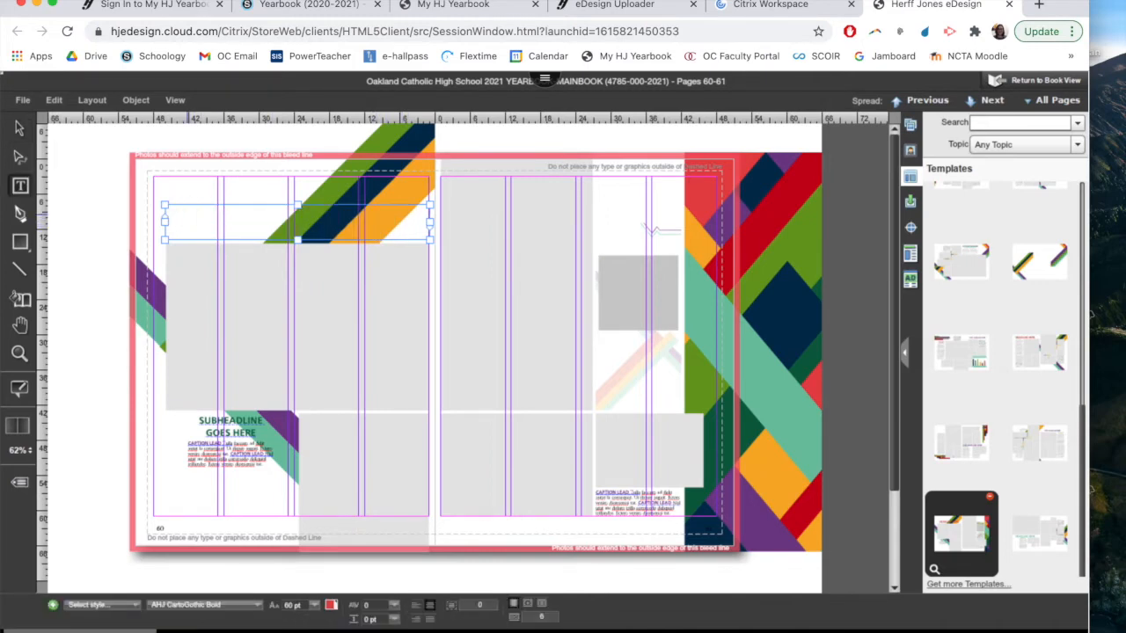
{"action": "type", "text": "CROS"}
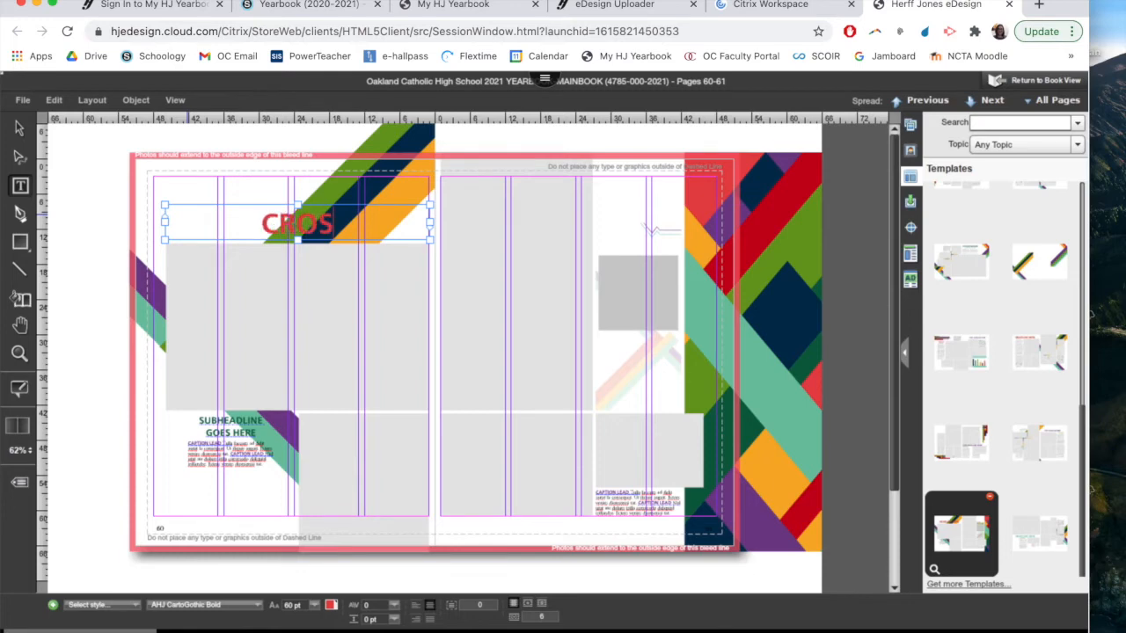
{"action": "type", "text": "S COUNTRY"}
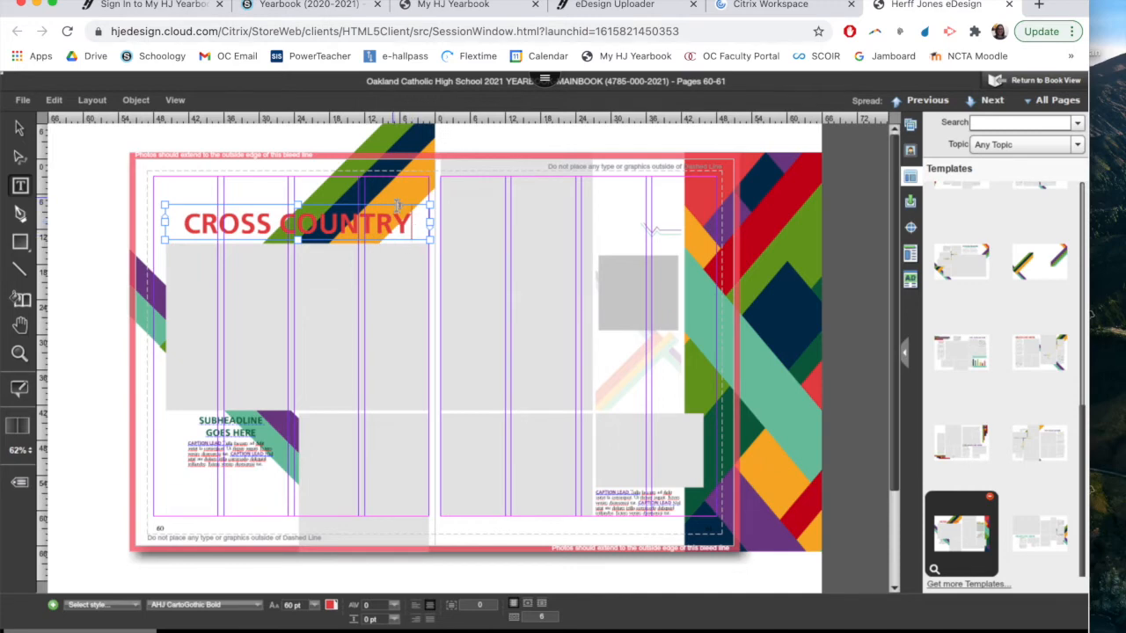
{"action": "left_click", "coordinate": [19, 129]}
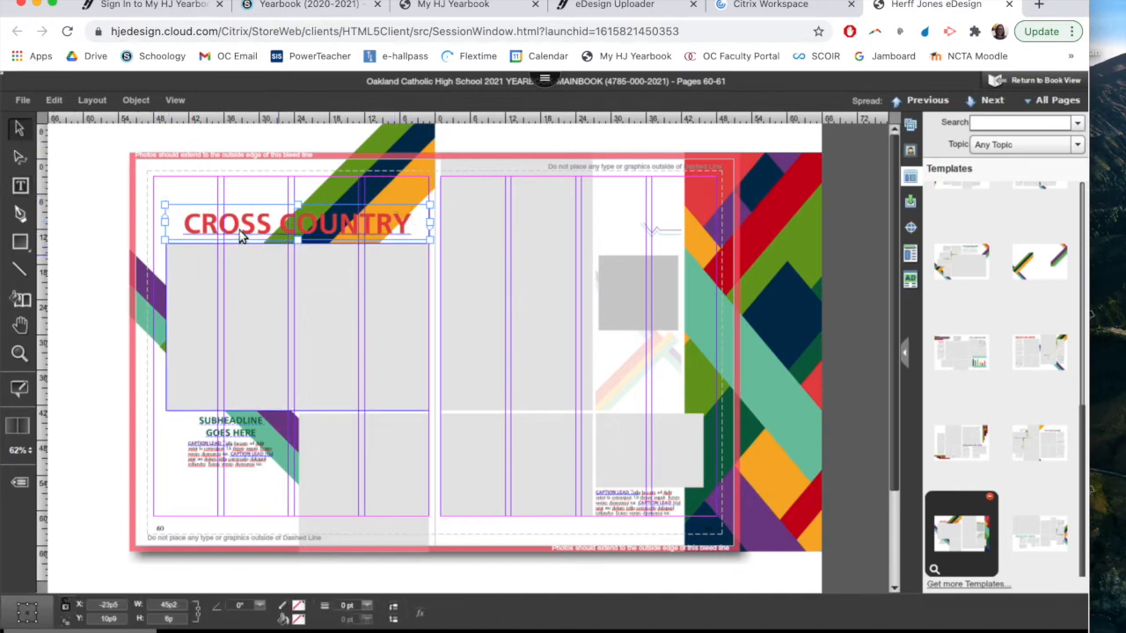
Move the headline and large photo box to page 60's upper outer margin, then widen the box to 47p and shorten it slightly
{"action": "left_click_drag", "start_coordinate": [243, 230], "coordinate": [229, 205]}
{"action": "left_click", "coordinate": [359, 258]}
{"action": "left_click_drag", "start_coordinate": [355, 247], "coordinate": [349, 236]}
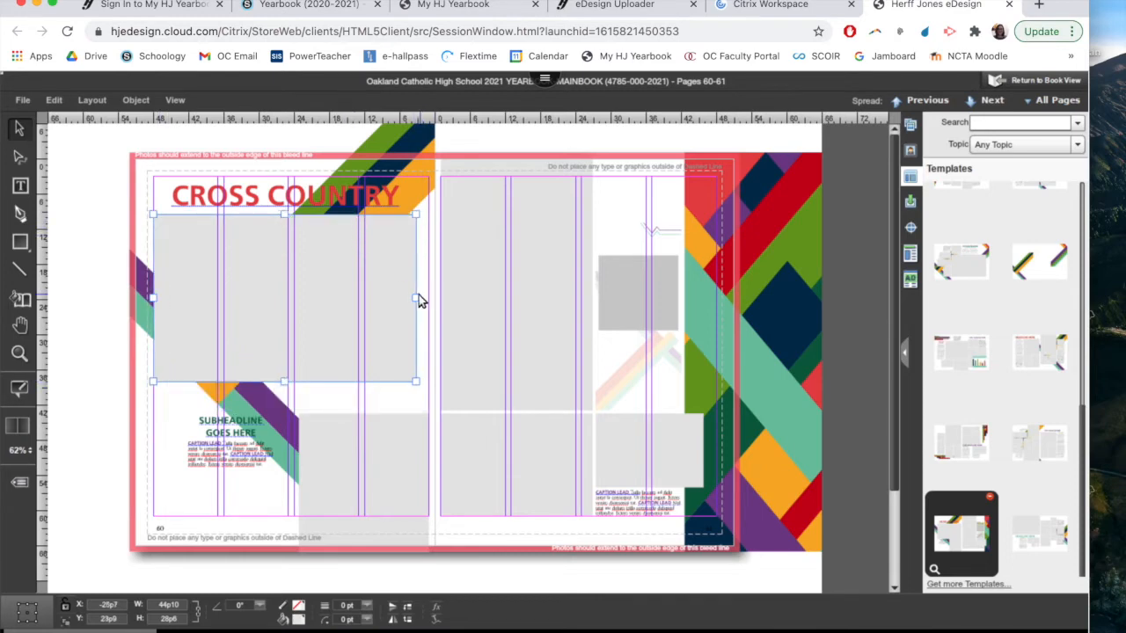
{"action": "left_click_drag", "start_coordinate": [420, 302], "coordinate": [433, 304]}
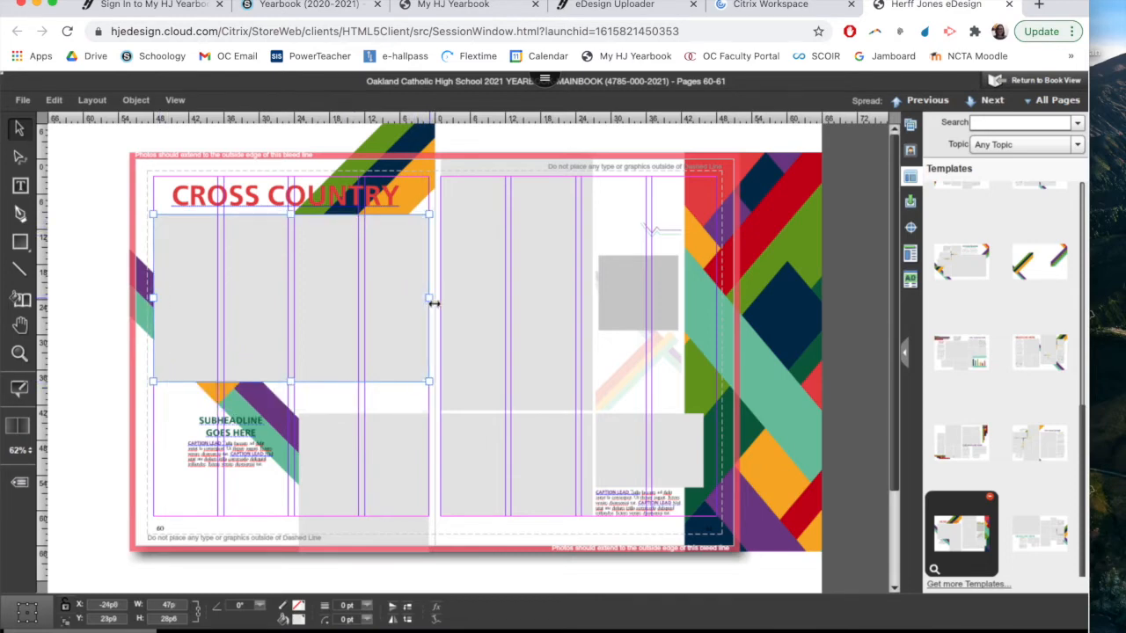
{"action": "left_click_drag", "start_coordinate": [295, 388], "coordinate": [296, 379]}
Delete the subheadline and place the caption box directly under the large photo box, widened to about 46p6
{"action": "left_click", "coordinate": [243, 438]}
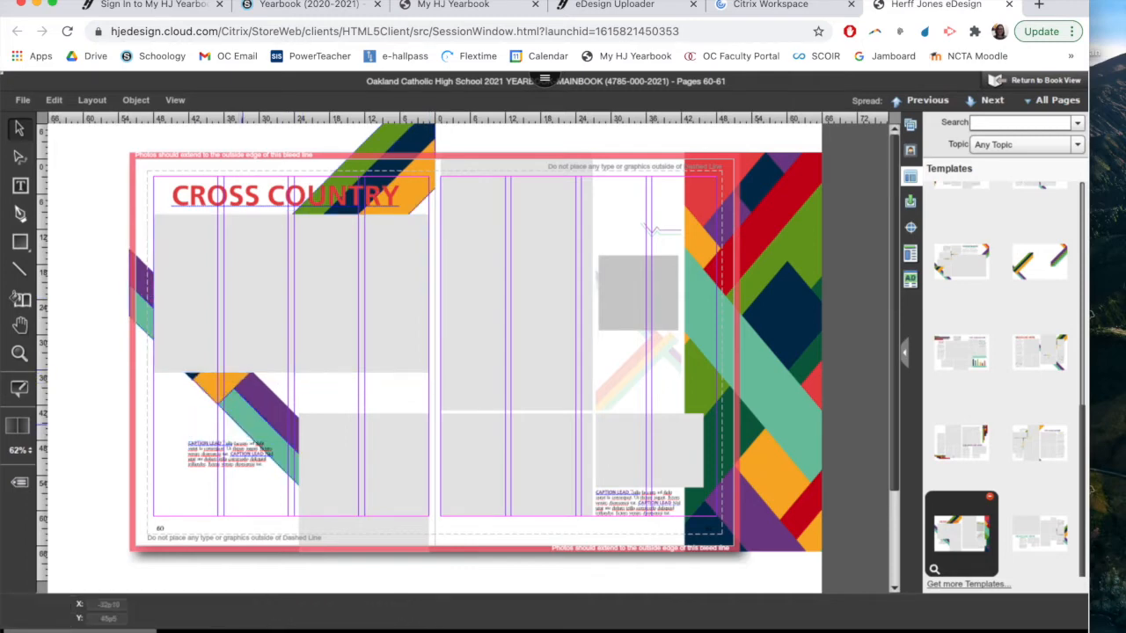
{"action": "left_click_drag", "start_coordinate": [244, 431], "coordinate": [214, 385]}
{"action": "left_click_drag", "start_coordinate": [339, 387], "coordinate": [430, 391]}
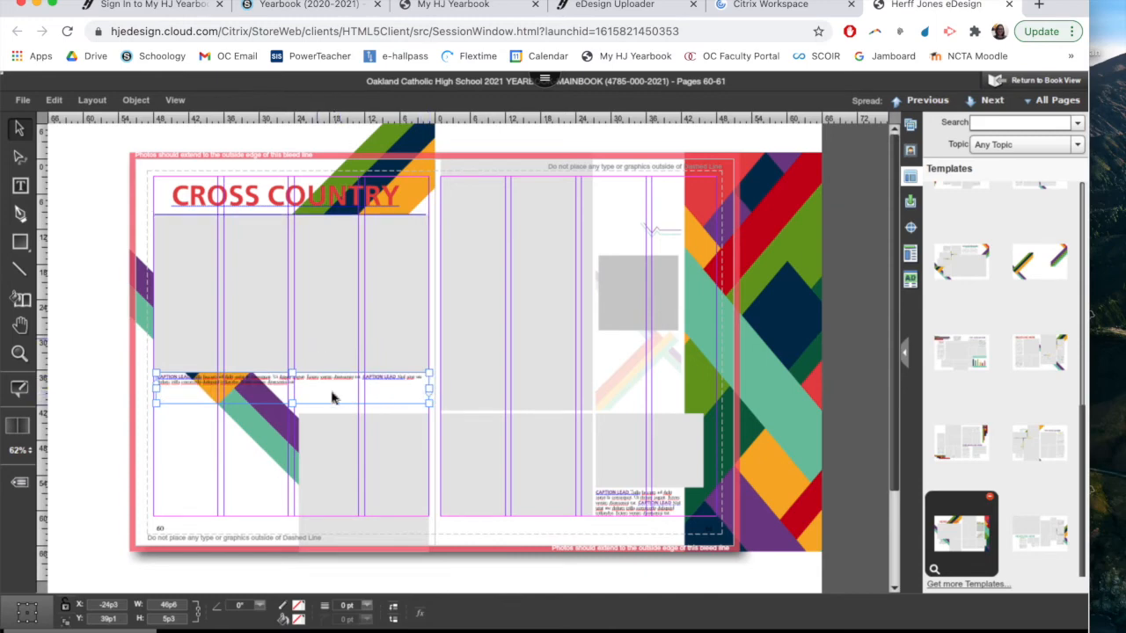
Move page 60's lower photo box to the outer margin and shorten it to 18p high, ending at the bottom margin
{"action": "left_click_drag", "start_coordinate": [358, 449], "coordinate": [216, 452]}
{"action": "left_click_drag", "start_coordinate": [221, 549], "coordinate": [219, 516]}
{"action": "left_click_drag", "start_coordinate": [201, 473], "coordinate": [203, 474]}
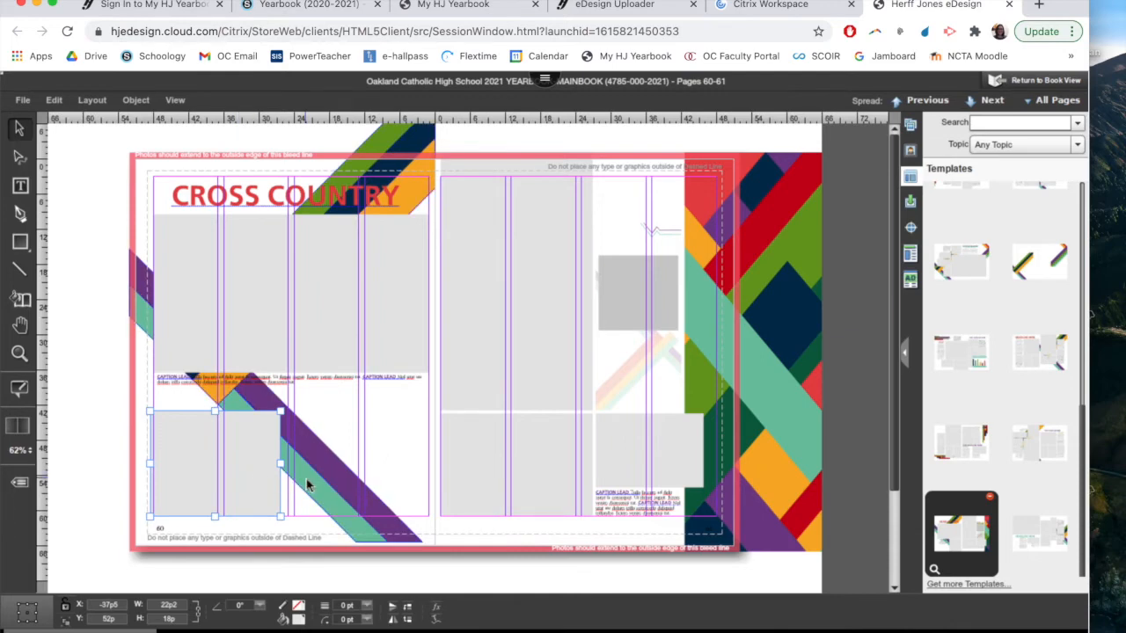
Duplicate the lower photo box, place the copy beside it against the inner margin, and extend it to the bottom margin and toward the original
{"action": "key", "text": "super+c"}
{"action": "key", "text": "super+v"}
{"action": "left_click", "coordinate": [473, 262]}
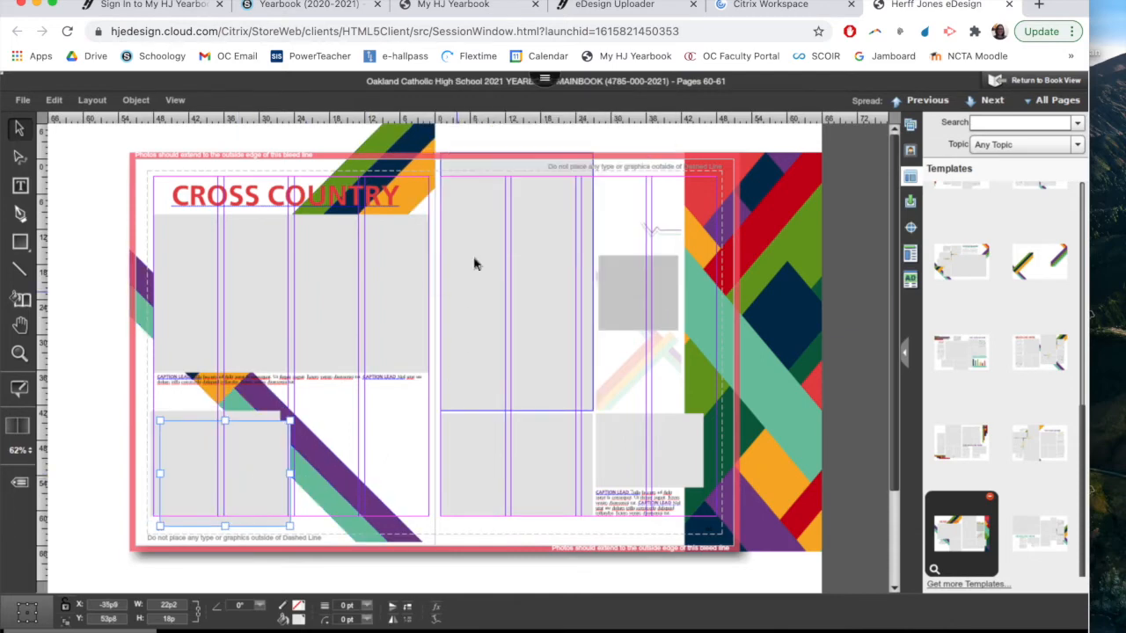
{"action": "left_click_drag", "start_coordinate": [264, 432], "coordinate": [407, 429]}
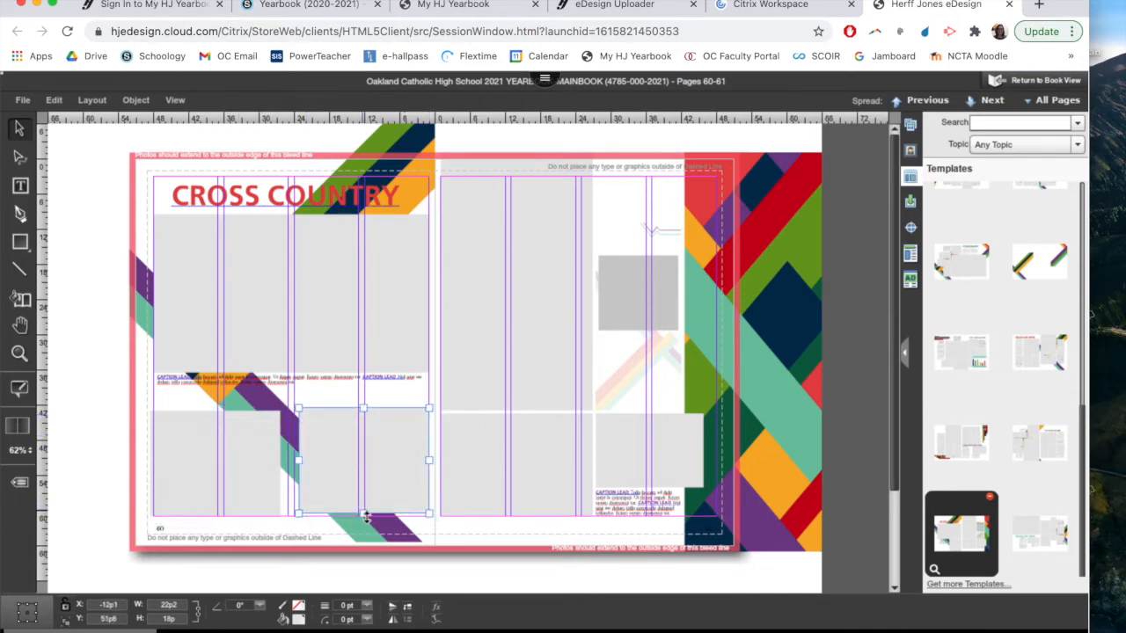
{"action": "left_click_drag", "start_coordinate": [362, 510], "coordinate": [361, 516]}
{"action": "left_click_drag", "start_coordinate": [299, 461], "coordinate": [285, 461]}
Extend the tops of both lower photo boxes on page 60 up toward the caption
{"action": "left_click", "coordinate": [243, 428]}
{"action": "left_click_drag", "start_coordinate": [215, 416], "coordinate": [212, 393]}
{"action": "left_click", "coordinate": [309, 437]}
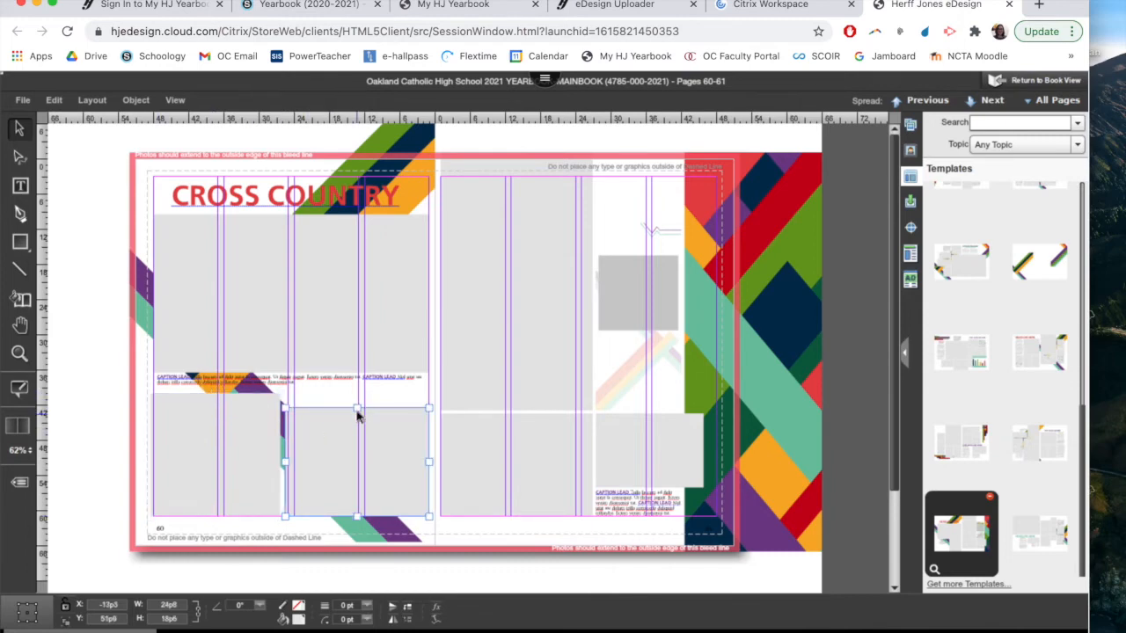
{"action": "left_click_drag", "start_coordinate": [356, 407], "coordinate": [357, 398]}
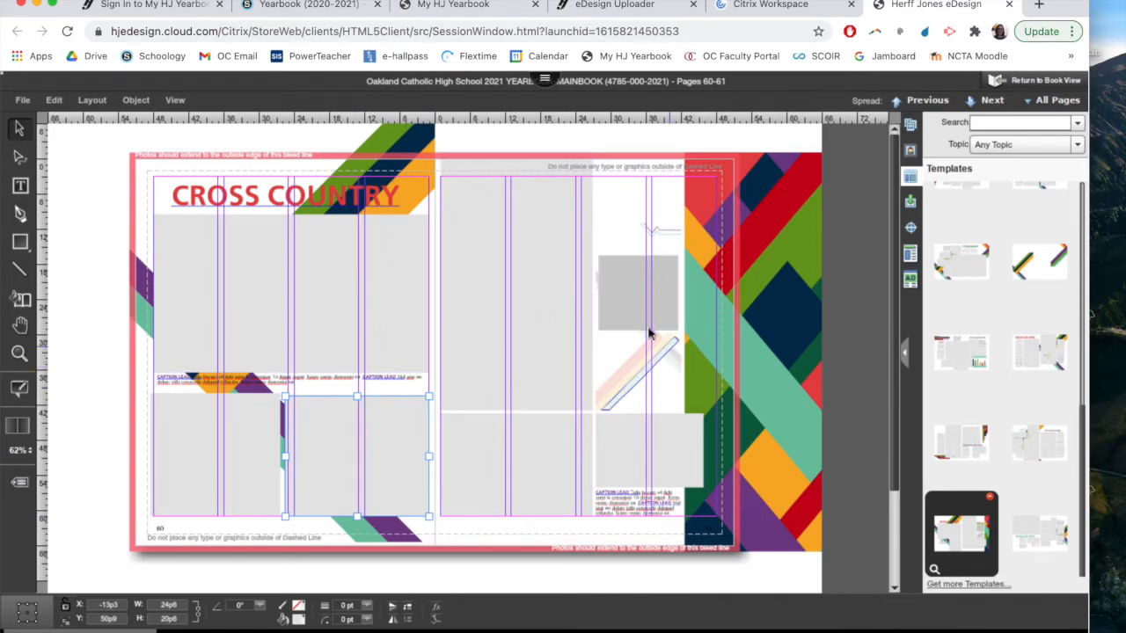
Place page 61's two small photo boxes stacked at the upper outer corner, widening the dark one to about 22p6 and the other to 22p
{"action": "left_click_drag", "start_coordinate": [641, 307], "coordinate": [725, 214]}
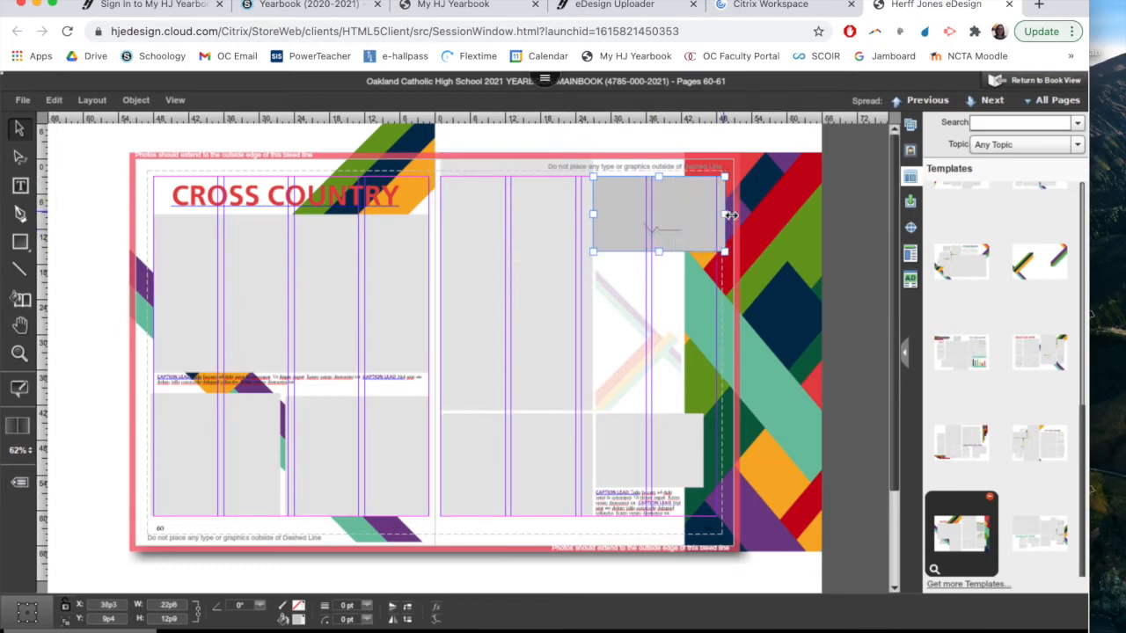
{"action": "left_click", "coordinate": [620, 324]}
{"action": "left_click_drag", "start_coordinate": [619, 324], "coordinate": [618, 298]}
{"action": "left_click_drag", "start_coordinate": [700, 294], "coordinate": [722, 295]}
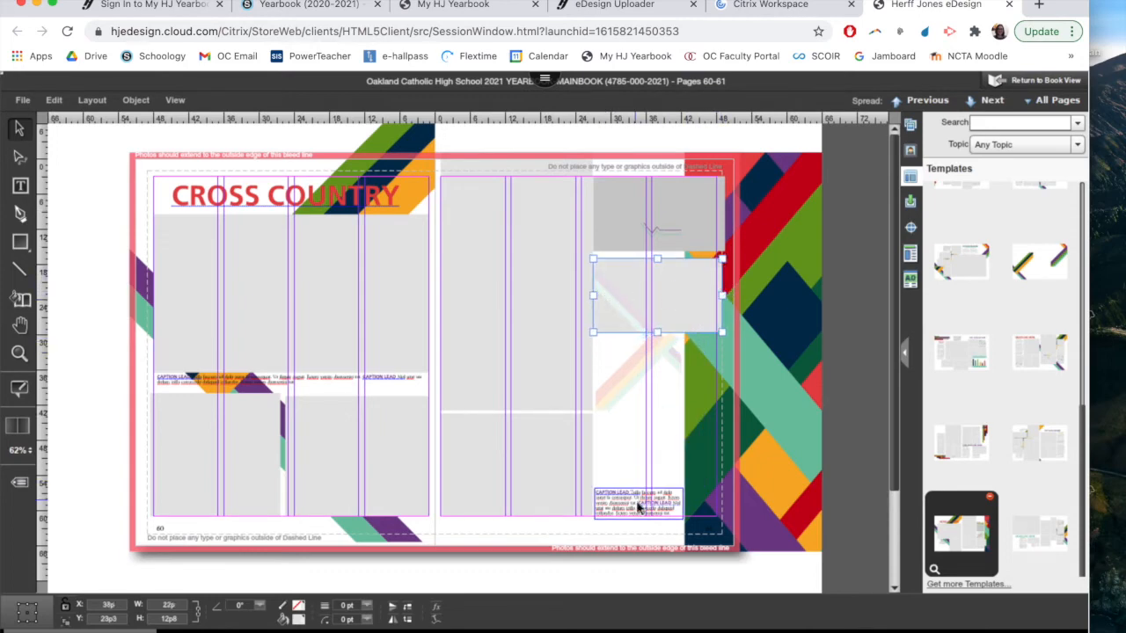
{"action": "key", "text": "Up"}
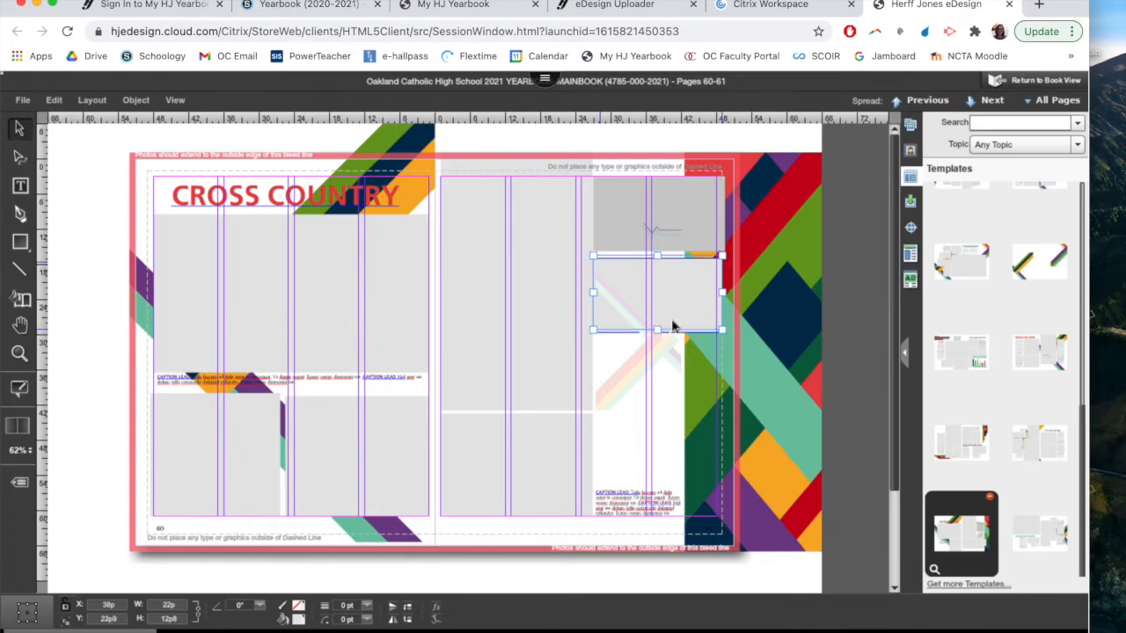
Shorten the tall photo box on page 61, move the lower box up beneath it, and place a copy of that box below
{"action": "left_click", "coordinate": [479, 358]}
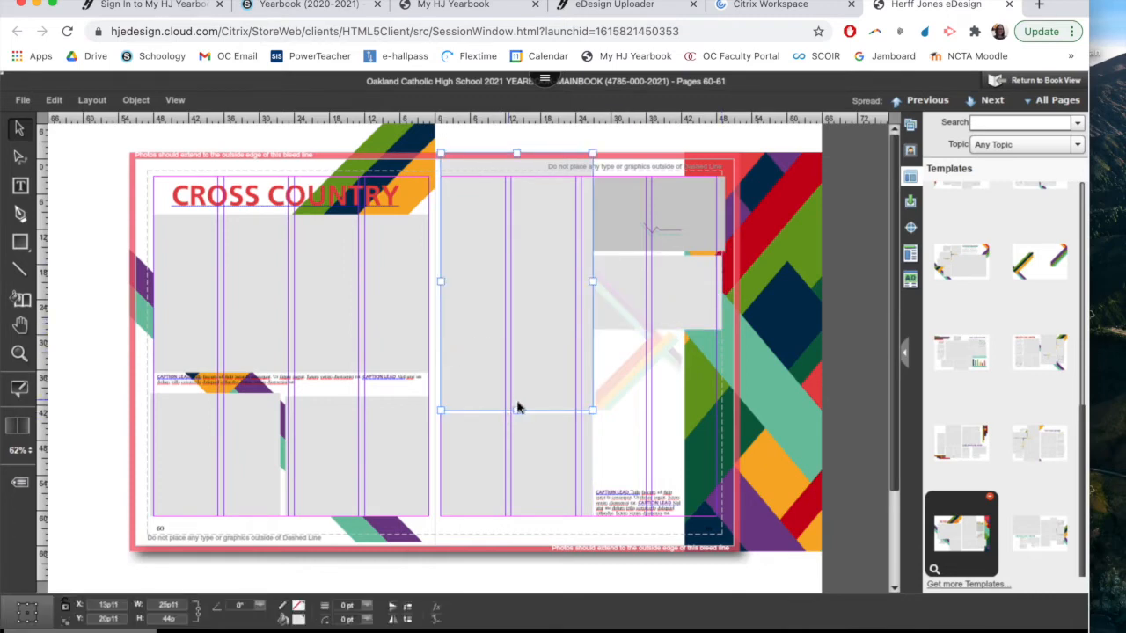
{"action": "left_click_drag", "start_coordinate": [516, 410], "coordinate": [534, 290]}
{"action": "left_click_drag", "start_coordinate": [553, 465], "coordinate": [546, 334]}
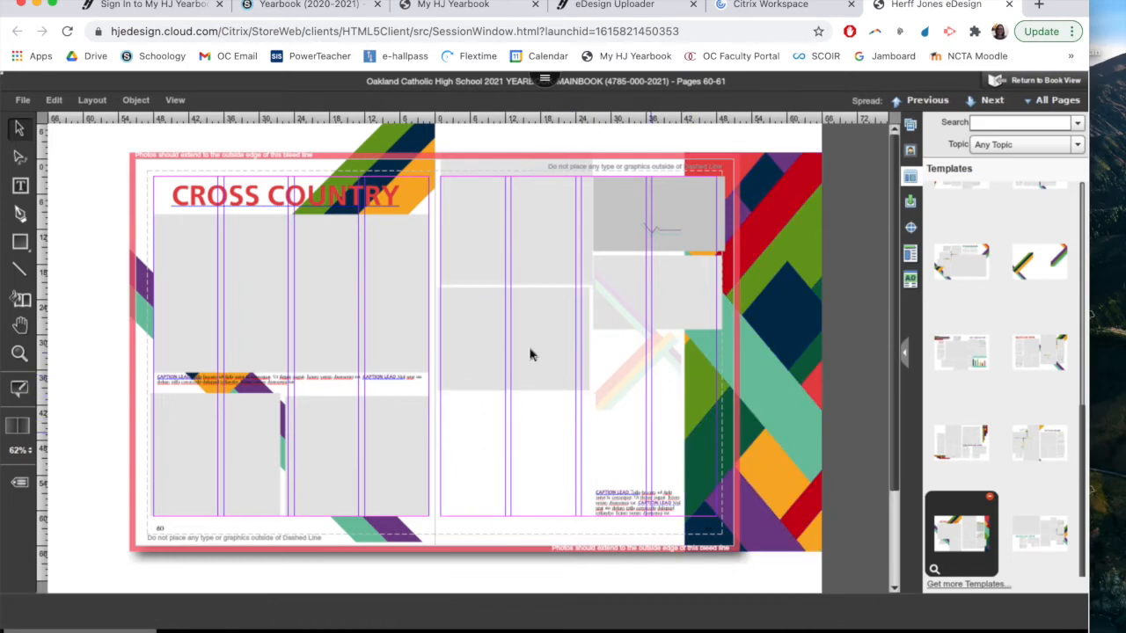
{"action": "left_click_drag", "start_coordinate": [530, 354], "coordinate": [523, 447]}
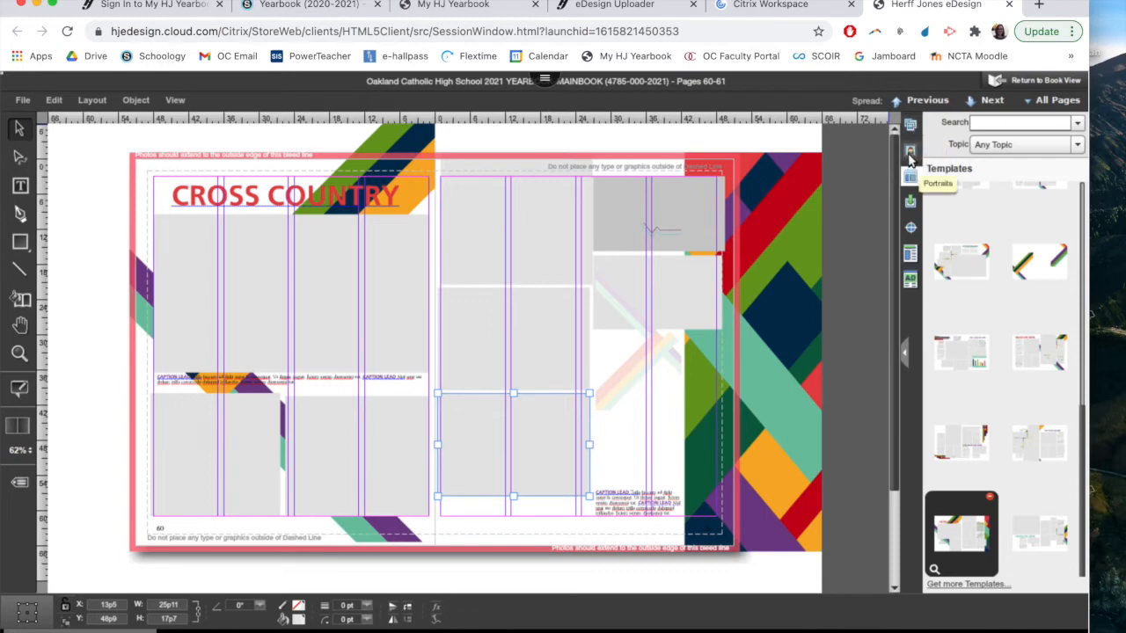
Show the library's images alongside the spread
{"action": "left_click", "coordinate": [909, 155]}
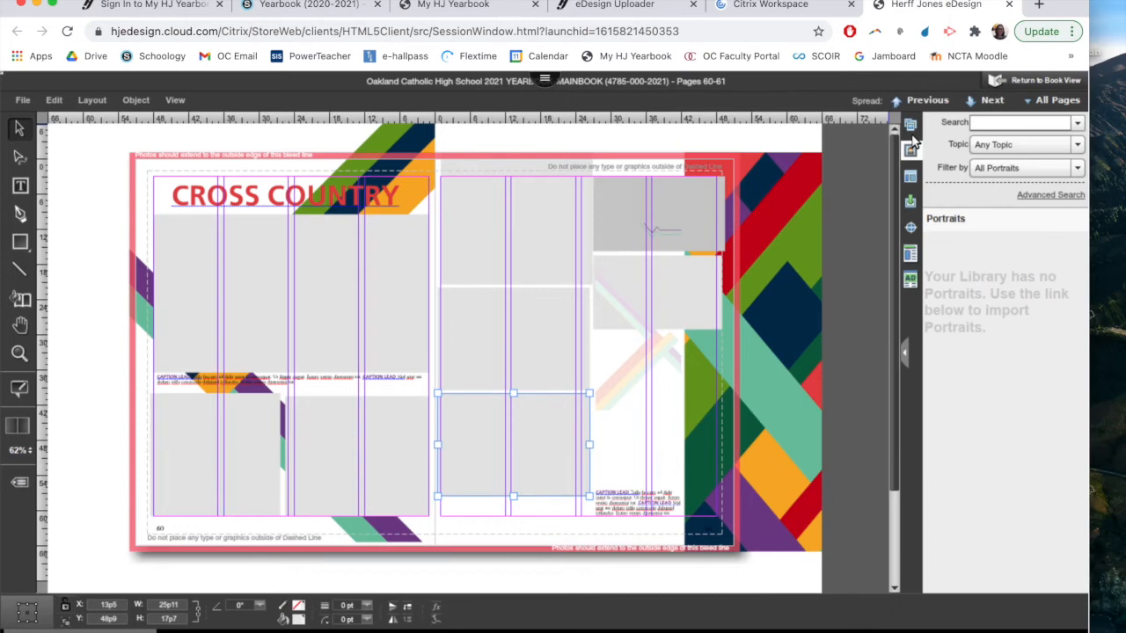
{"action": "left_click", "coordinate": [910, 149]}
{"action": "mouse_move", "coordinate": [983, 347]}
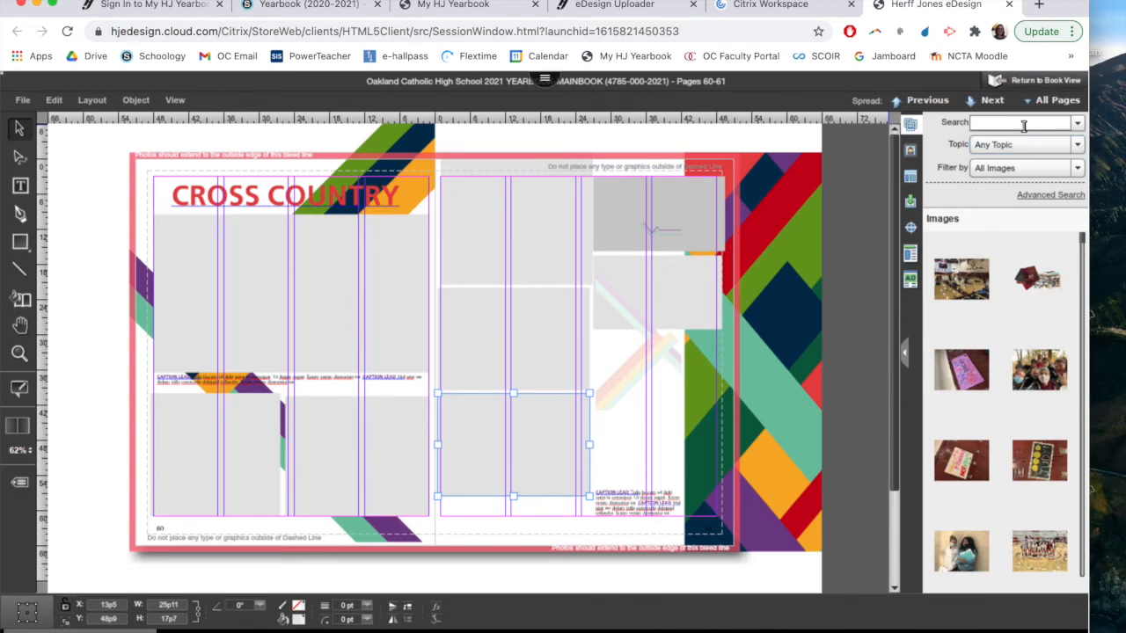
Filter the image library for Cross Country and browse through the matching photos
{"action": "left_click", "coordinate": [1023, 126]}
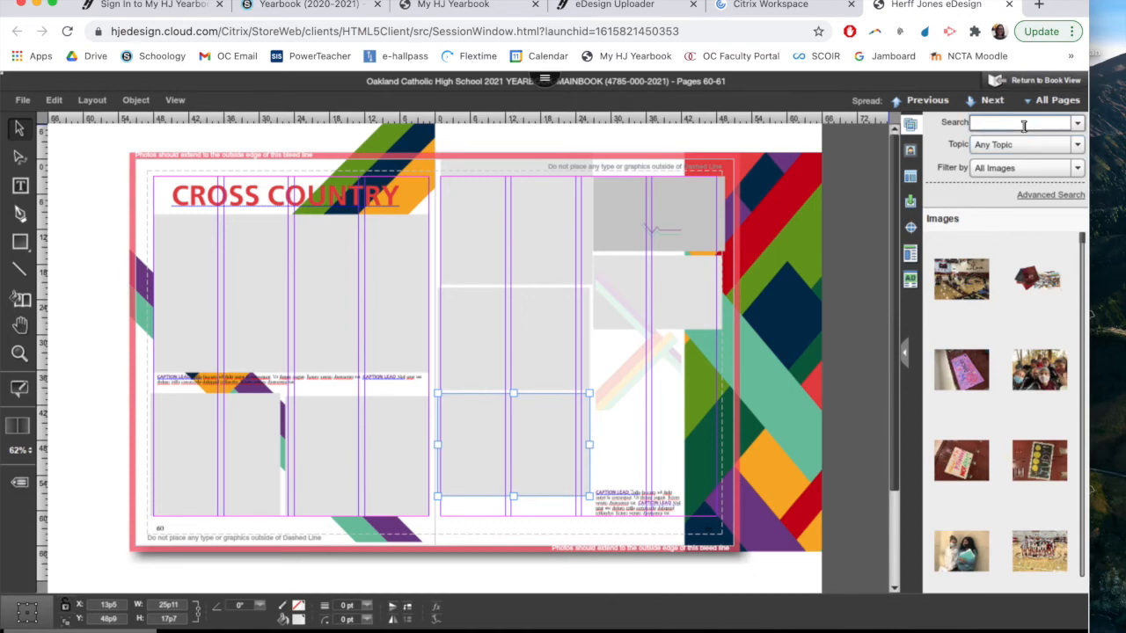
{"action": "type", "text": "Cross Country"}
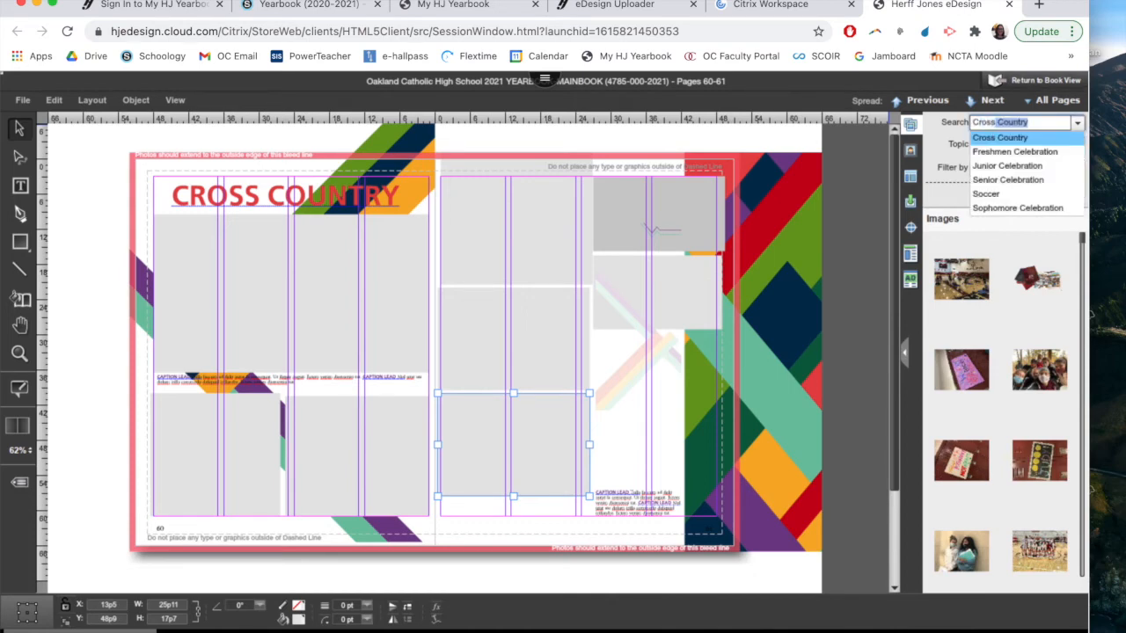
{"action": "key", "text": "Return"}
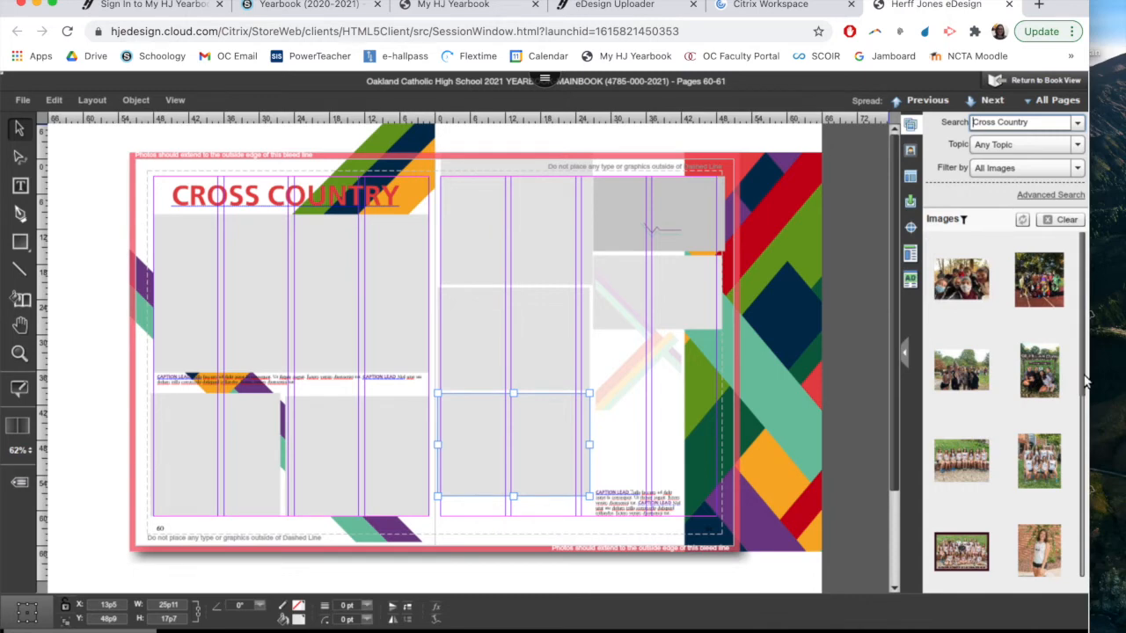
{"action": "left_click_drag", "start_coordinate": [1085, 380], "coordinate": [1070, 504]}
{"action": "scroll", "coordinate": [1053, 492], "scroll_direction": "up", "scroll_amount": 3}
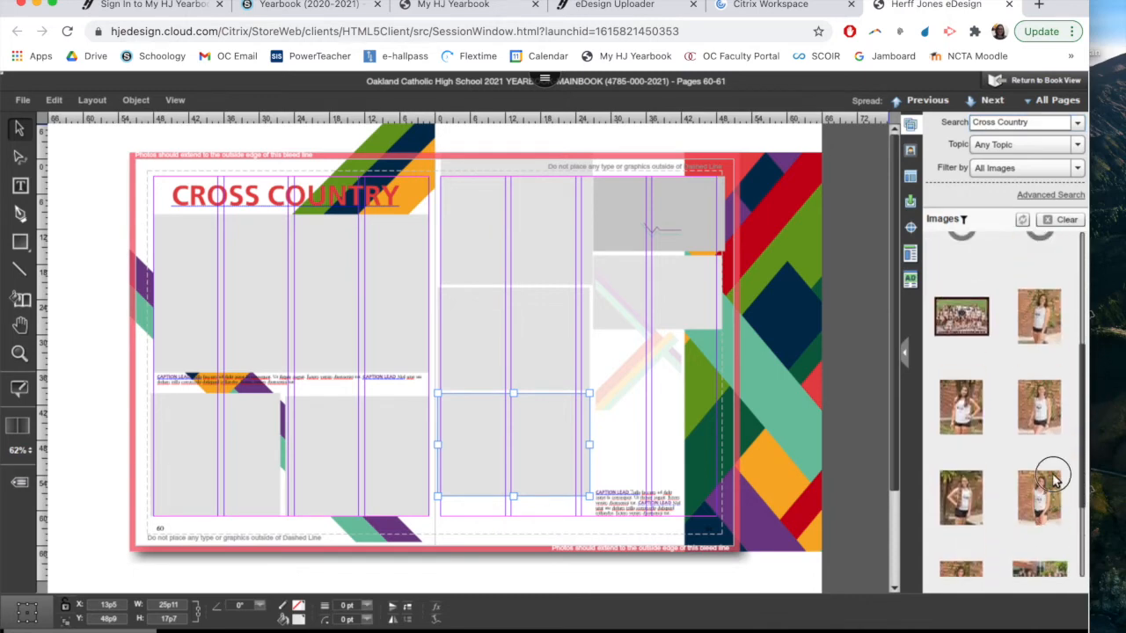
{"action": "scroll", "coordinate": [1055, 422], "scroll_direction": "up", "scroll_amount": 5}
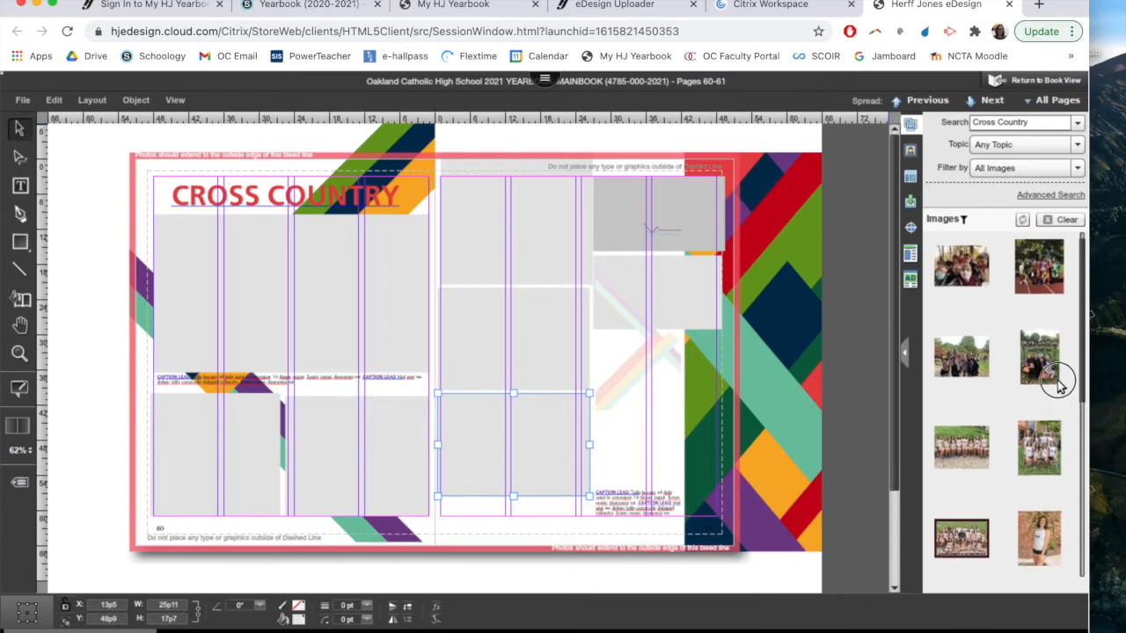
Place the masked team selfie in page 61's upper inner photo box, shrink it to about 23p1 by 20p, and move it down
{"action": "left_click_drag", "start_coordinate": [962, 283], "coordinate": [498, 233]}
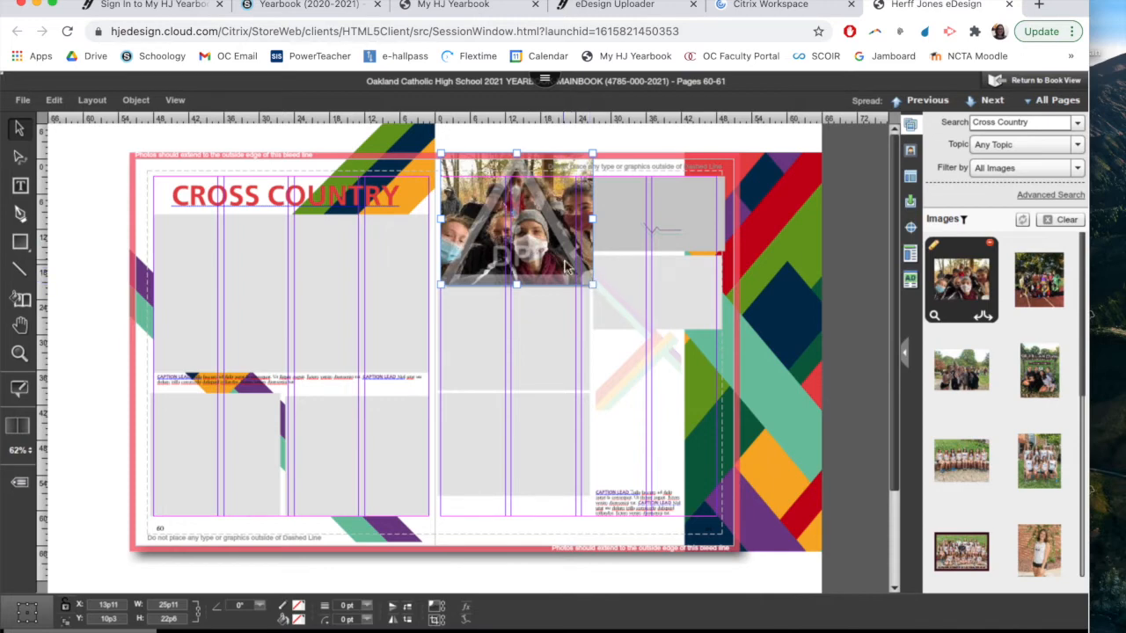
{"action": "left_click", "coordinate": [565, 323]}
{"action": "left_click", "coordinate": [638, 363]}
{"action": "left_click", "coordinate": [547, 243]}
{"action": "left_click_drag", "start_coordinate": [585, 283], "coordinate": [577, 270]}
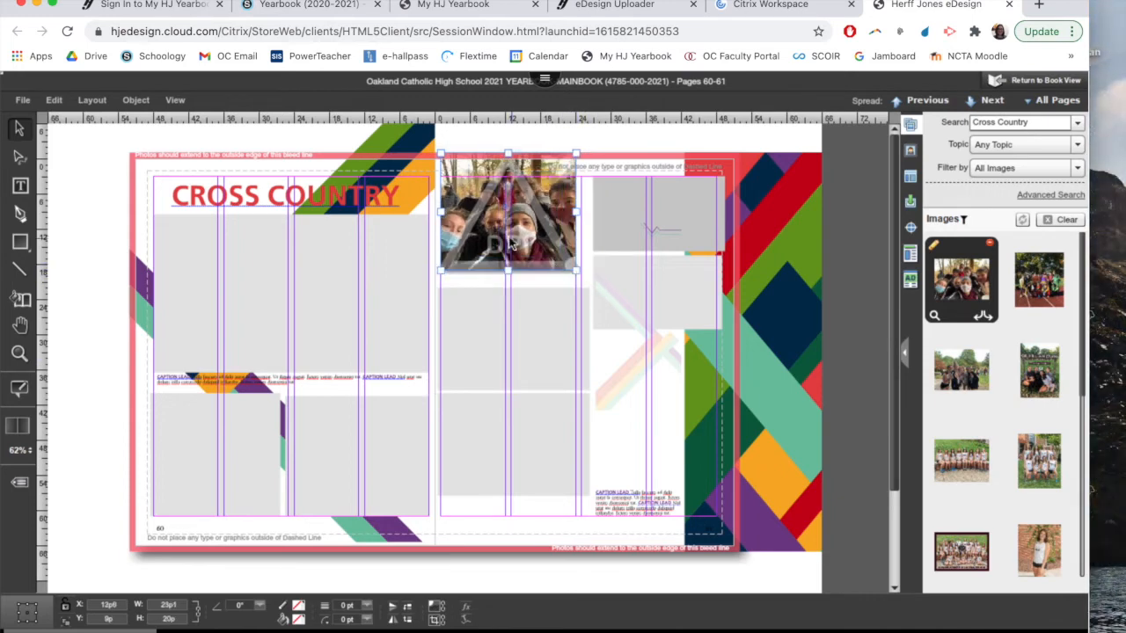
{"action": "left_click_drag", "start_coordinate": [514, 245], "coordinate": [534, 249]}
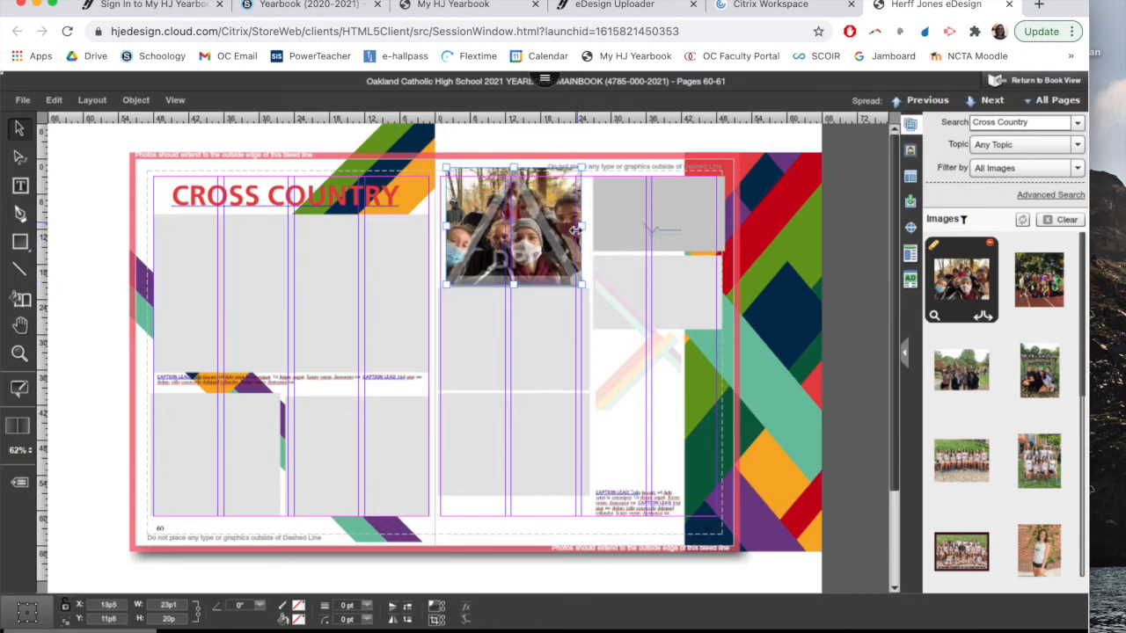
Nudge the team selfie on page 61 slightly toward the gutter
{"action": "left_click", "coordinate": [600, 248]}
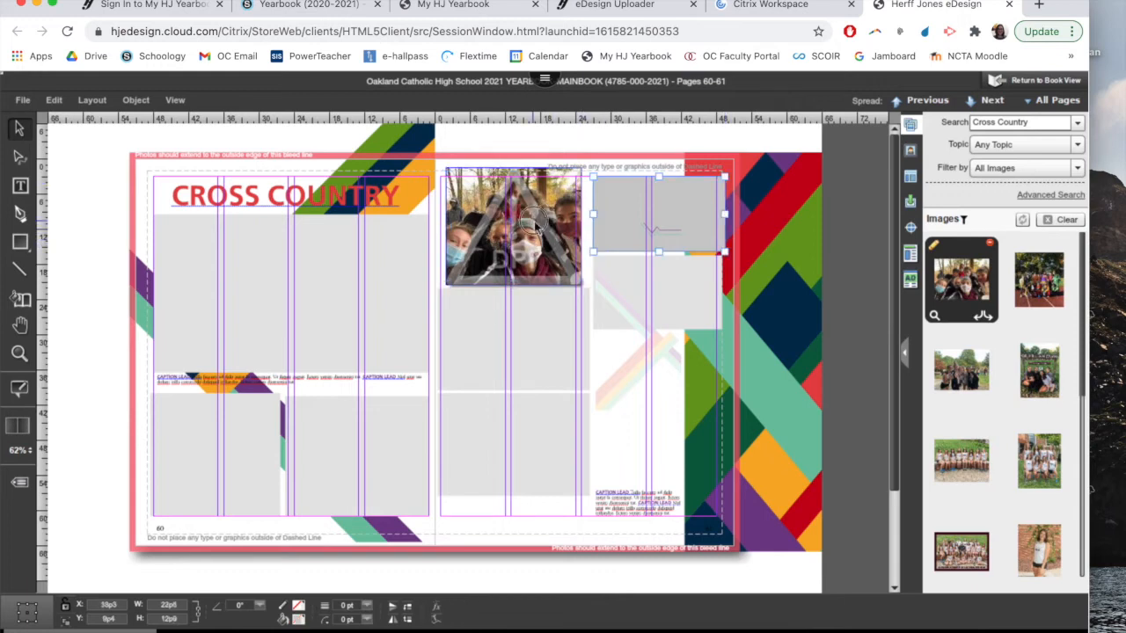
{"action": "left_click", "coordinate": [533, 222]}
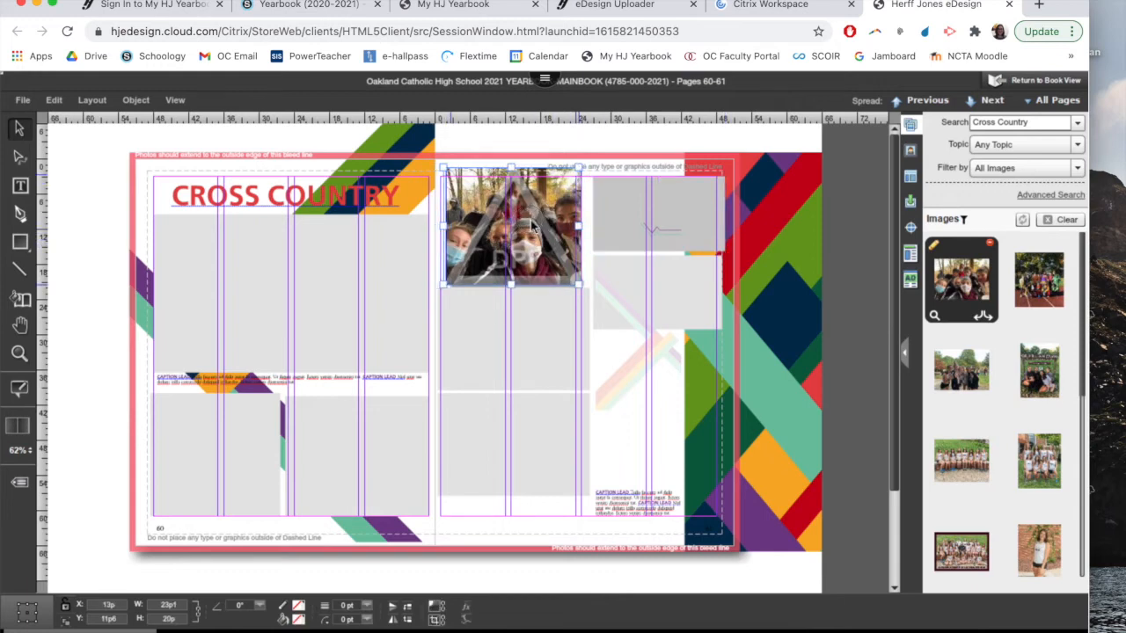
{"action": "left_click", "coordinate": [573, 313]}
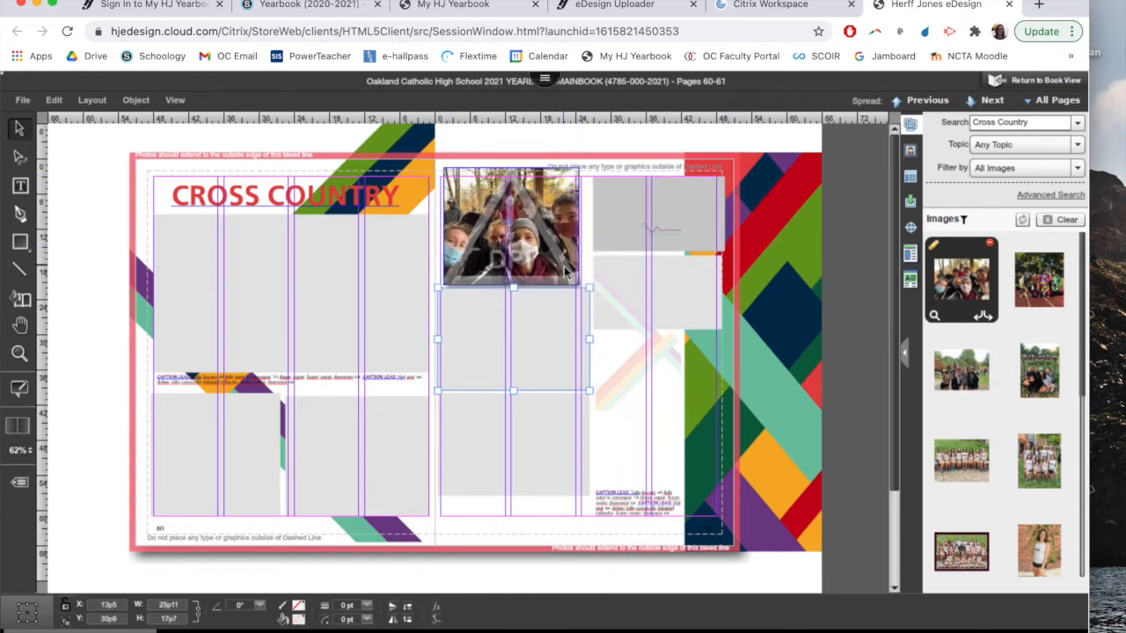
Try shrinking the team selfie to about 21p6 by 18p8 and undo the resize
{"action": "left_click", "coordinate": [567, 274]}
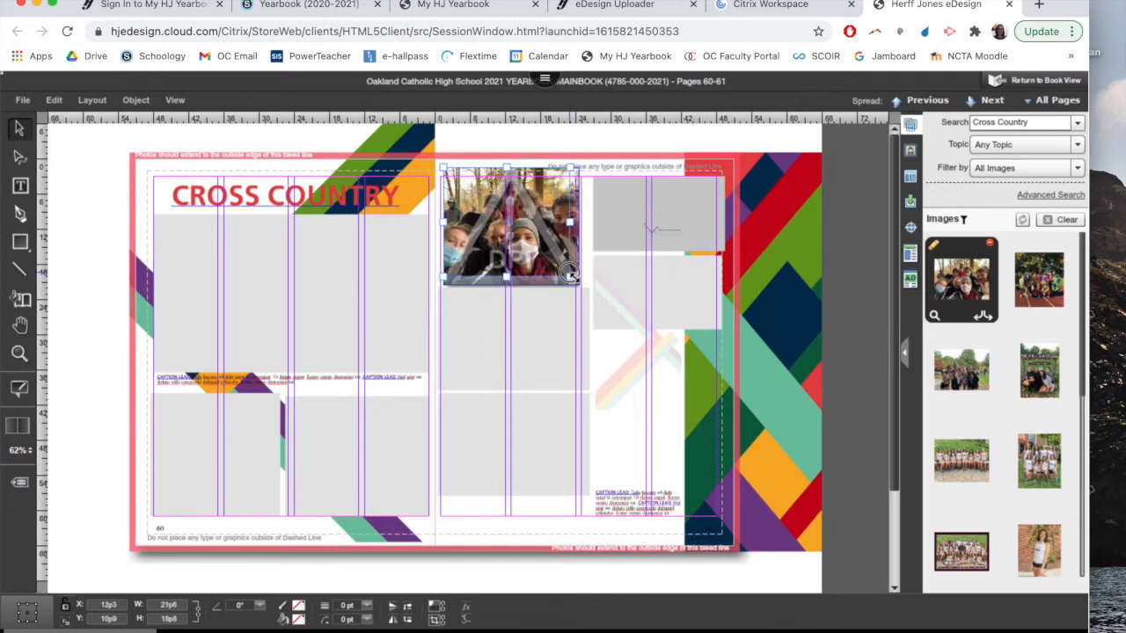
{"action": "left_click_drag", "start_coordinate": [569, 272], "coordinate": [569, 274]}
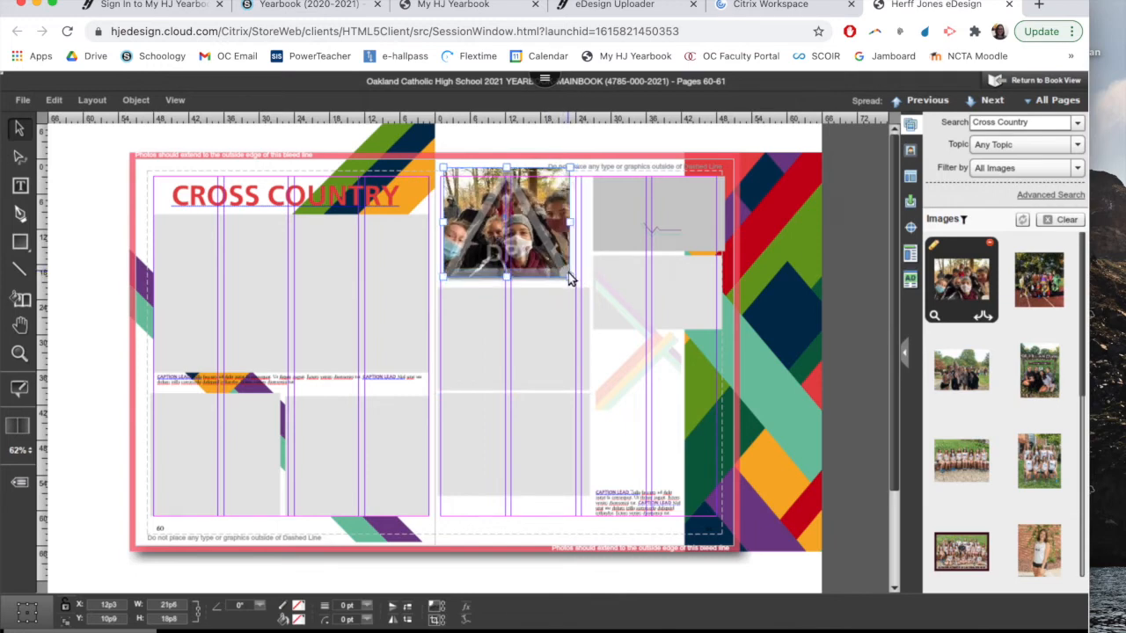
{"action": "key", "text": "ctrl+z"}
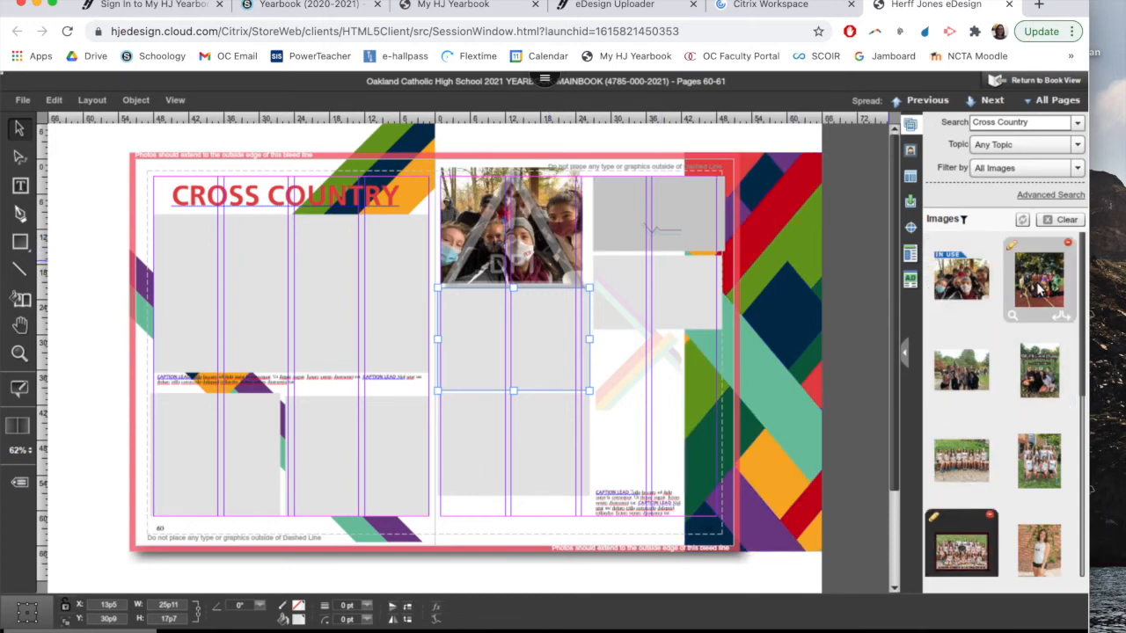
Fill page 60's large photo box with the team costume photo taken on the track
{"action": "left_click_drag", "start_coordinate": [1045, 291], "coordinate": [289, 283]}
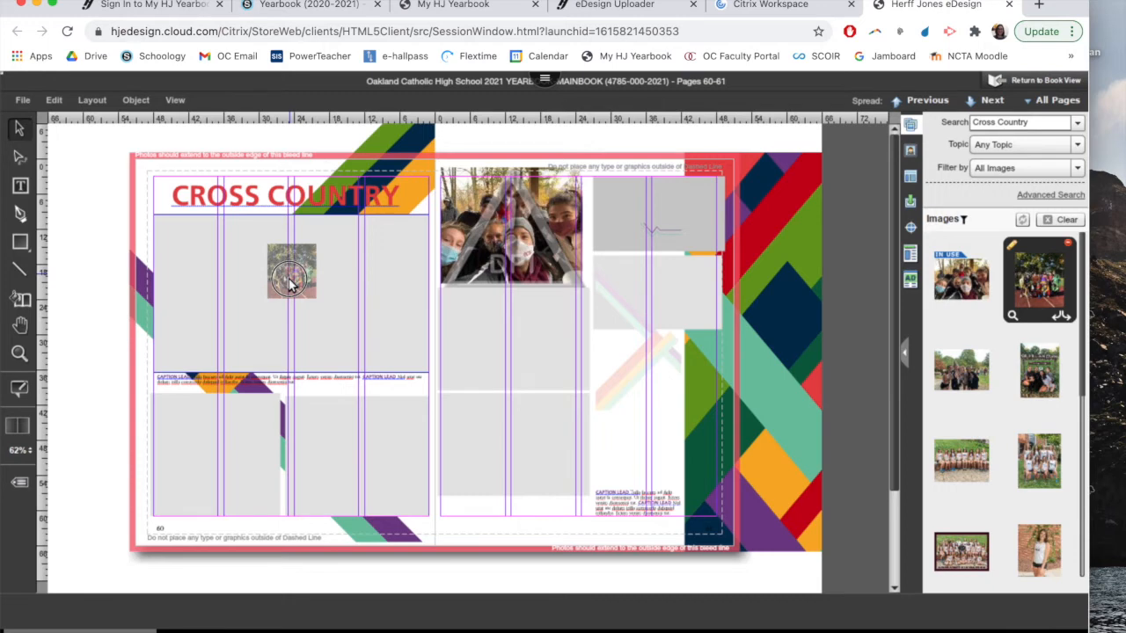
{"action": "left_click_drag", "start_coordinate": [289, 284], "coordinate": [287, 285]}
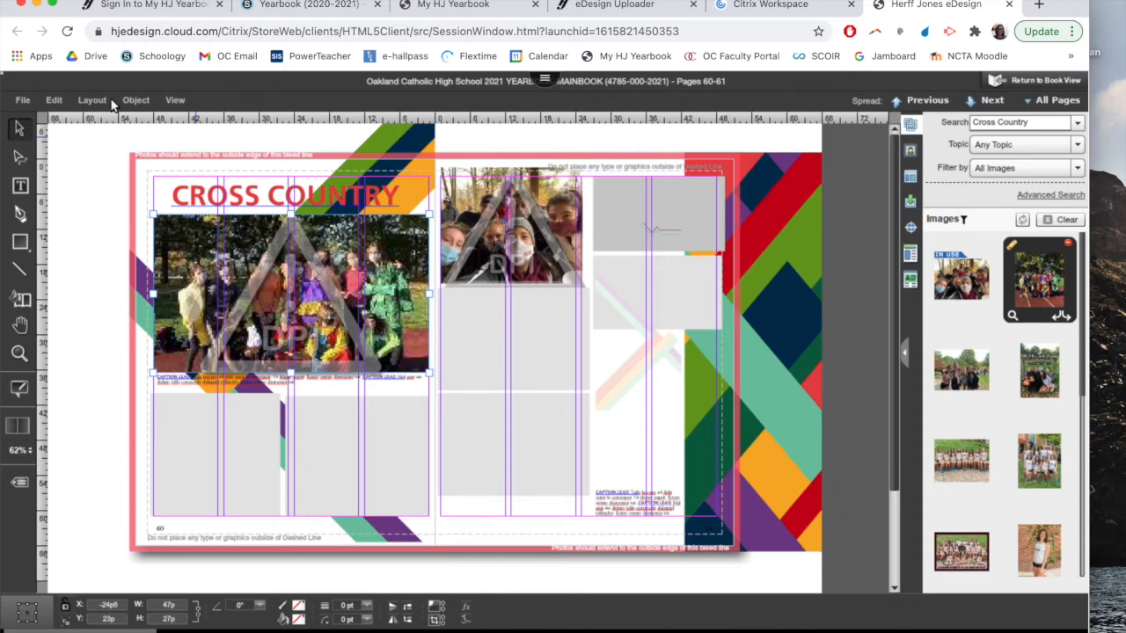
Create a high-resolution PDF of the spread, examine the print quality of both placed photos, and close the PDF
{"action": "left_click", "coordinate": [21, 101]}
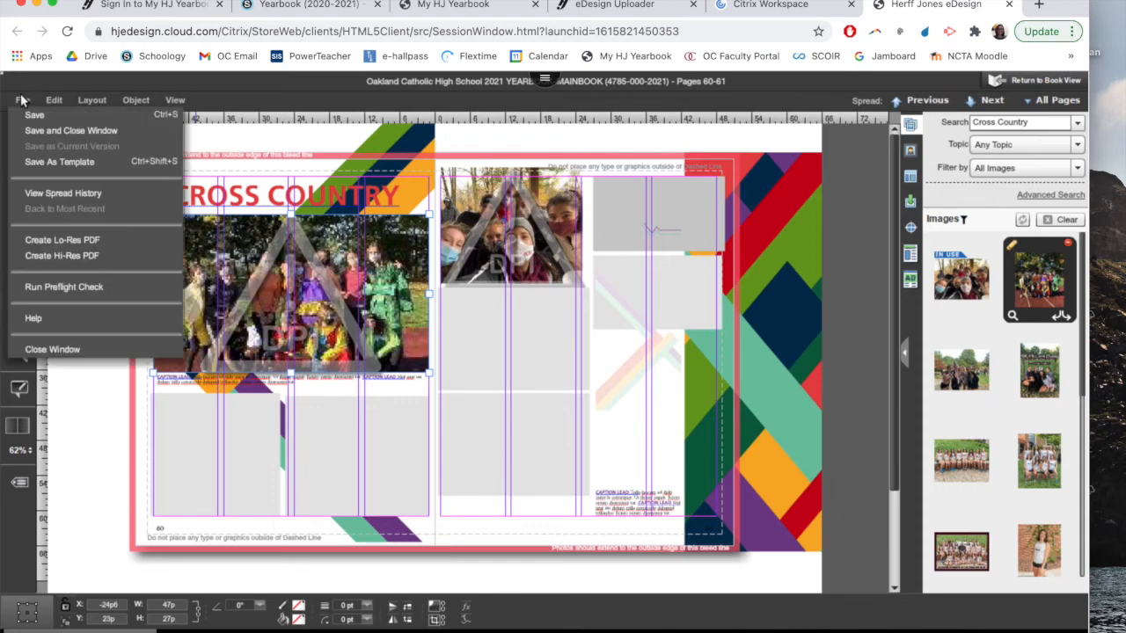
{"action": "left_click", "coordinate": [79, 256]}
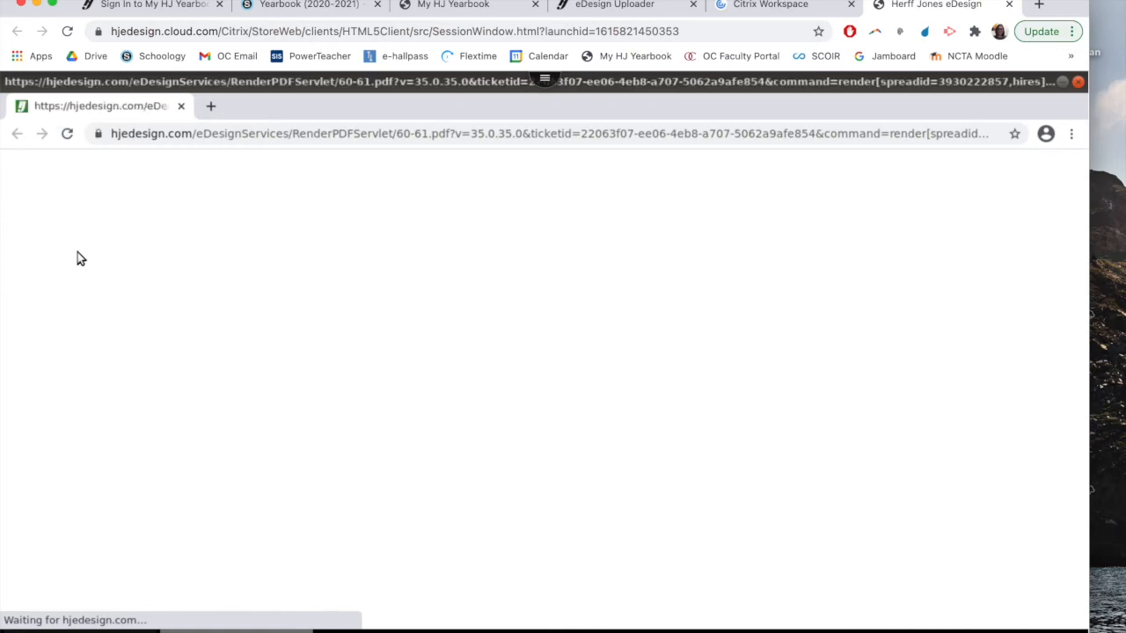
{"action": "scroll", "coordinate": [170, 409], "scroll_direction": "down", "scroll_amount": 15}
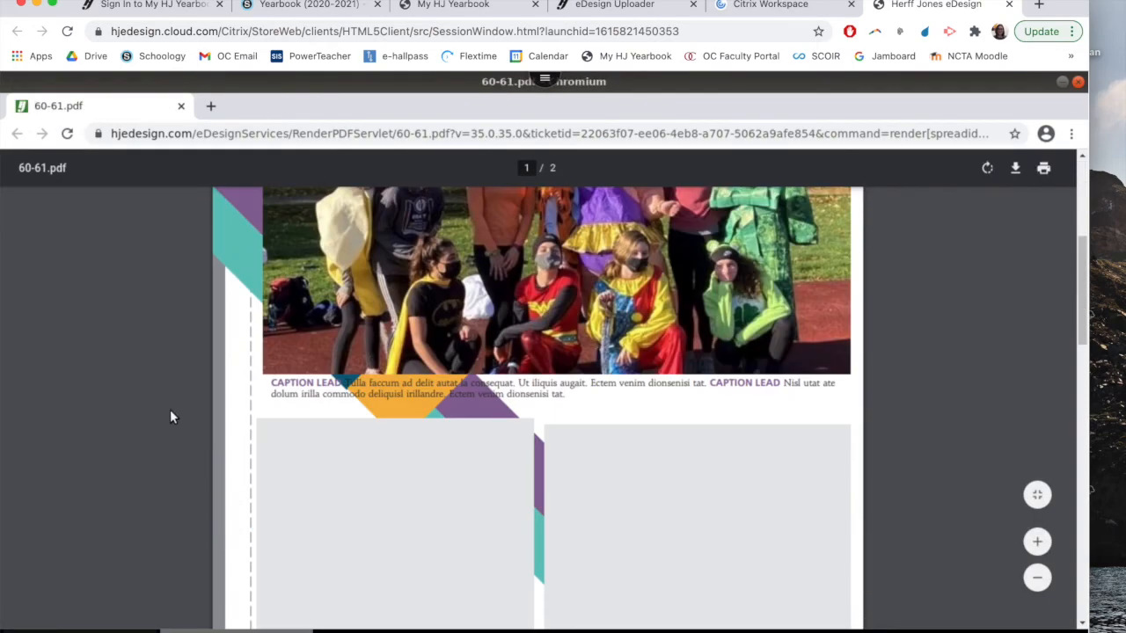
{"action": "scroll", "coordinate": [204, 411], "scroll_direction": "up", "scroll_amount": 15}
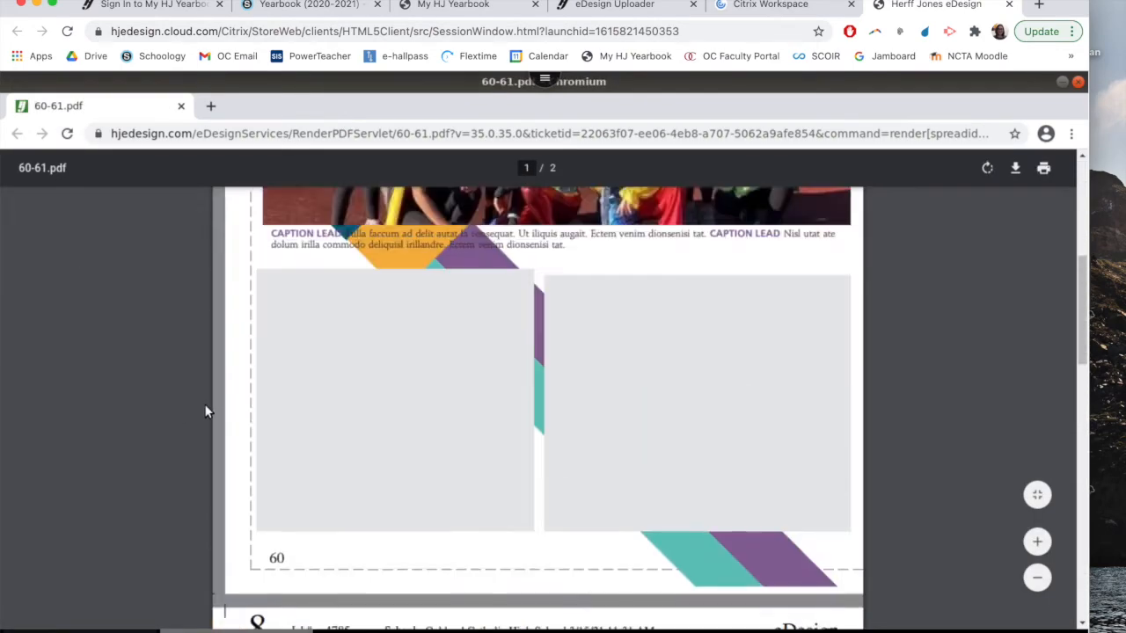
{"action": "scroll", "coordinate": [286, 444], "scroll_direction": "down", "scroll_amount": 4}
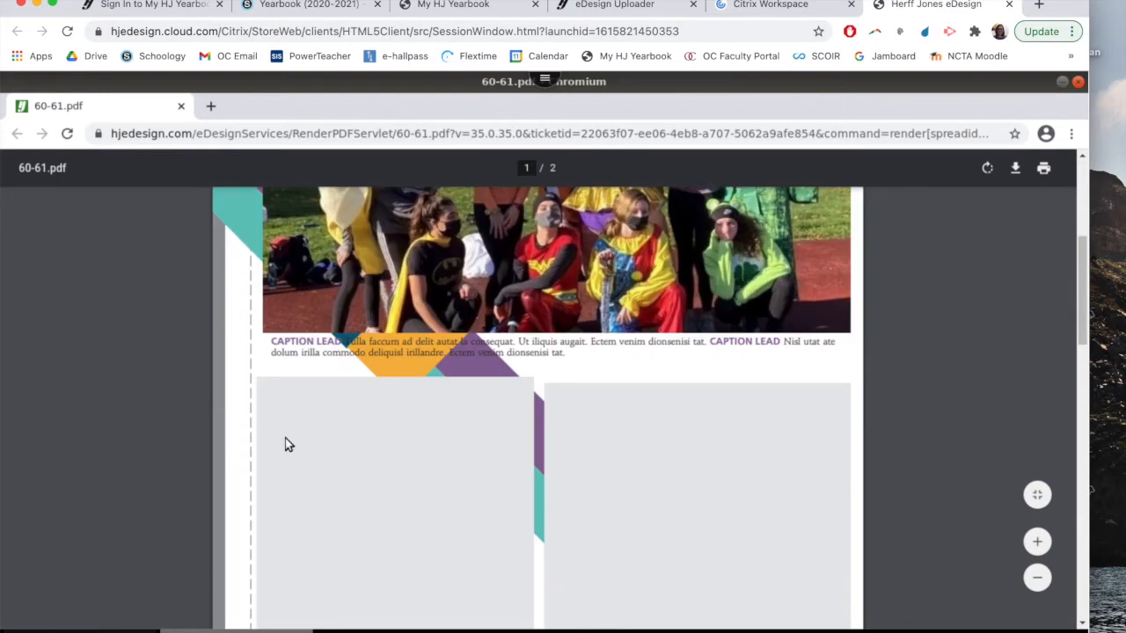
{"action": "left_click_drag", "start_coordinate": [1082, 337], "coordinate": [1086, 294]}
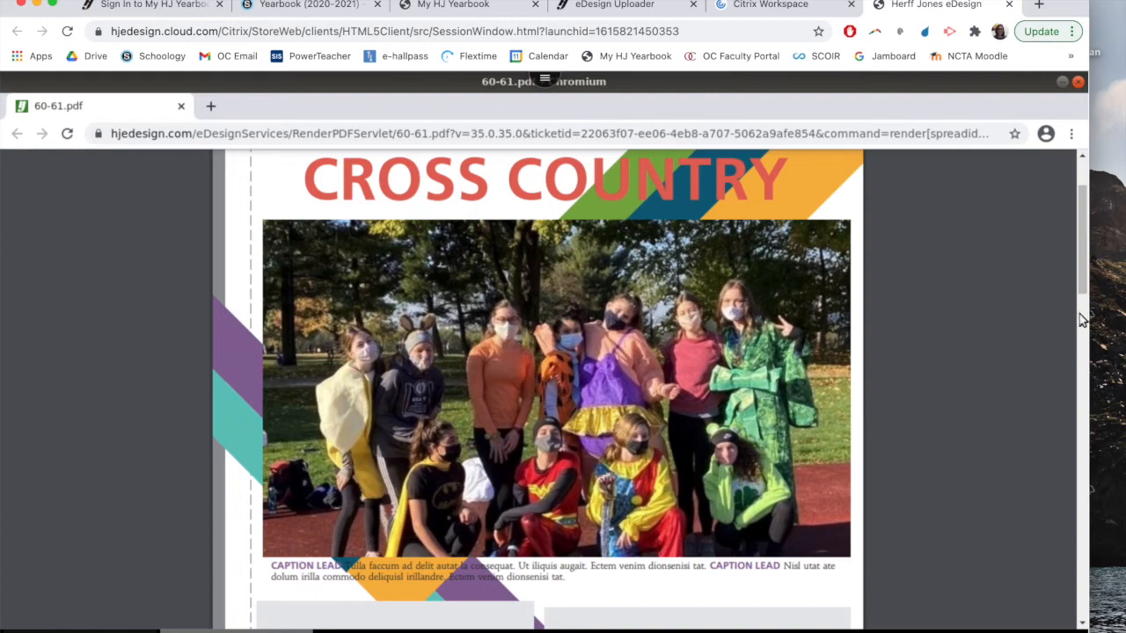
{"action": "left_click_drag", "start_coordinate": [1082, 288], "coordinate": [1071, 475]}
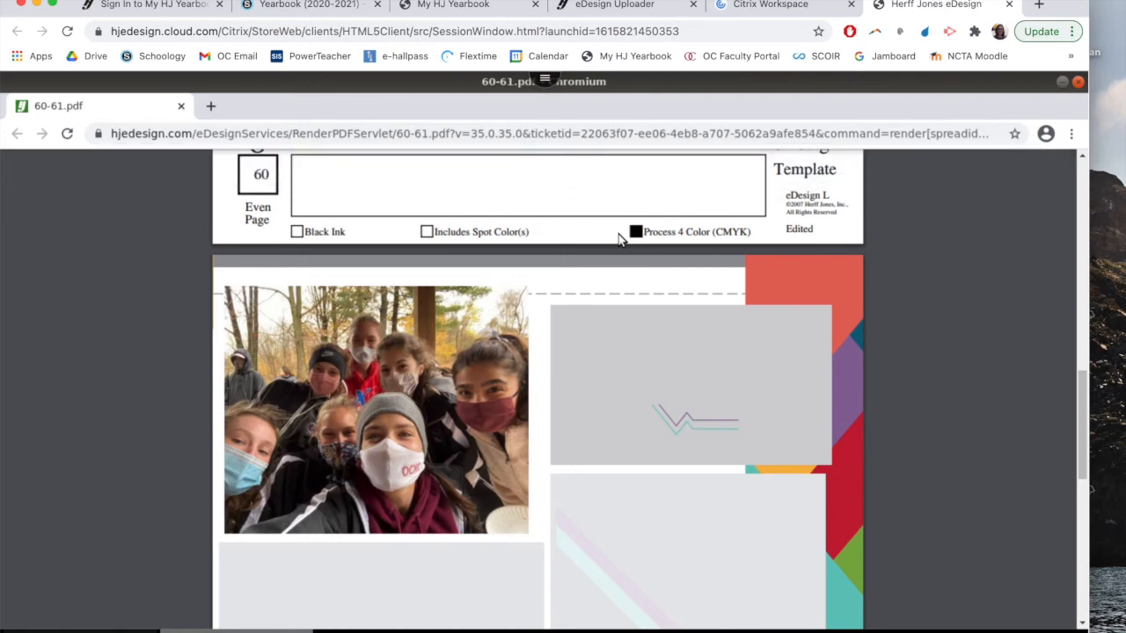
{"action": "scroll", "coordinate": [618, 238], "scroll_direction": "up", "scroll_amount": 10}
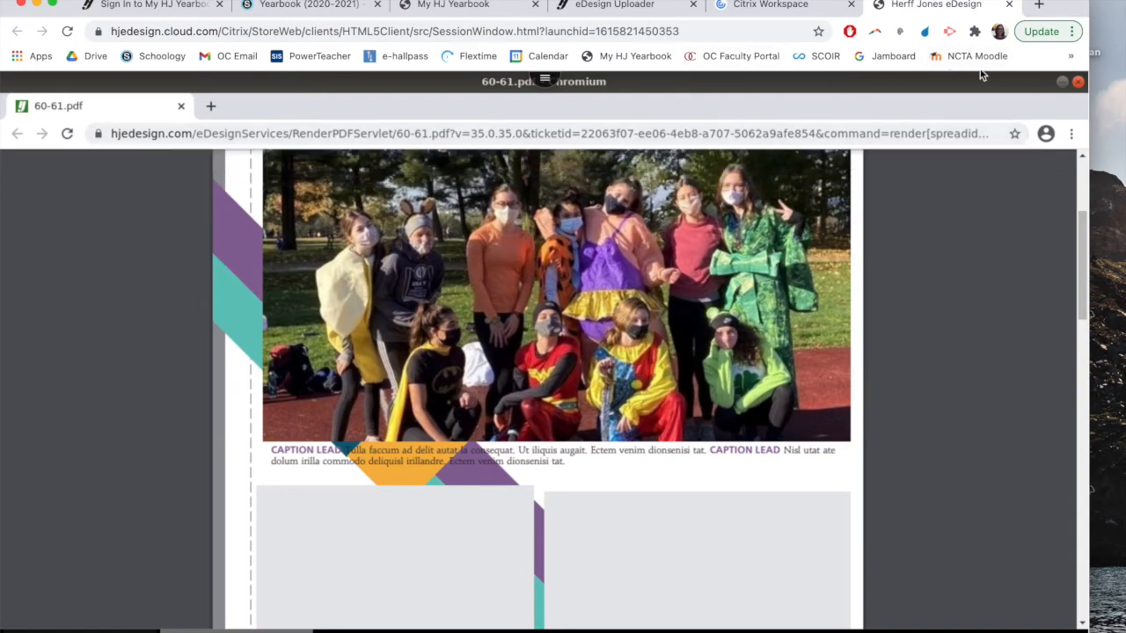
{"action": "left_click", "coordinate": [1078, 84]}
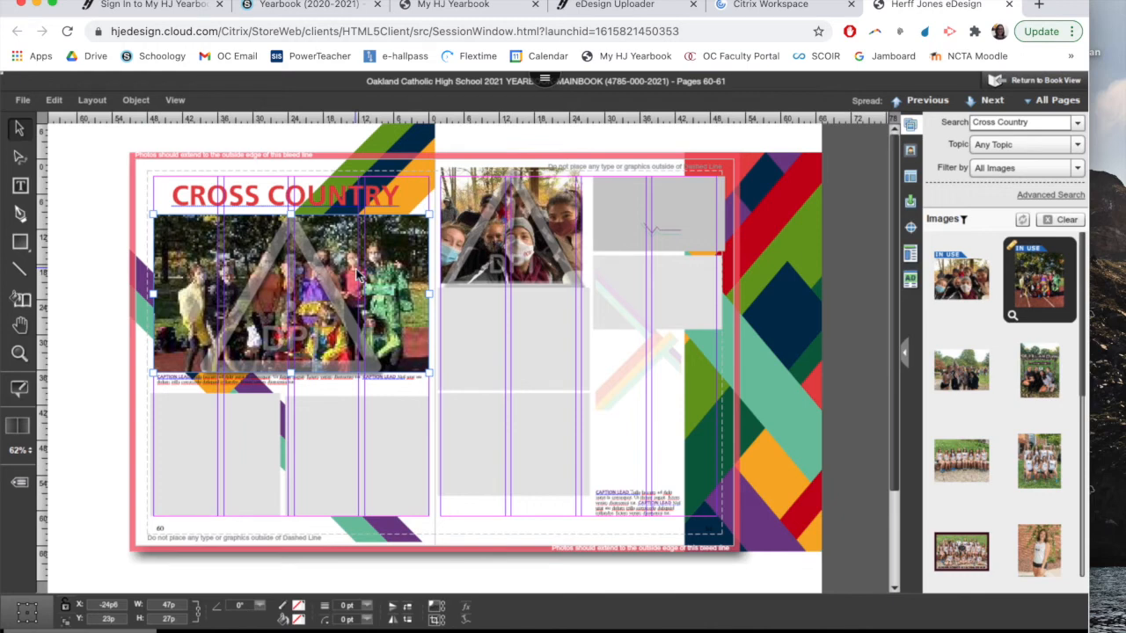
Replace the costume photo in page 60's large box with the framed Oakland Catholic Cross Country 2020 team photo
{"action": "key", "text": "Delete"}
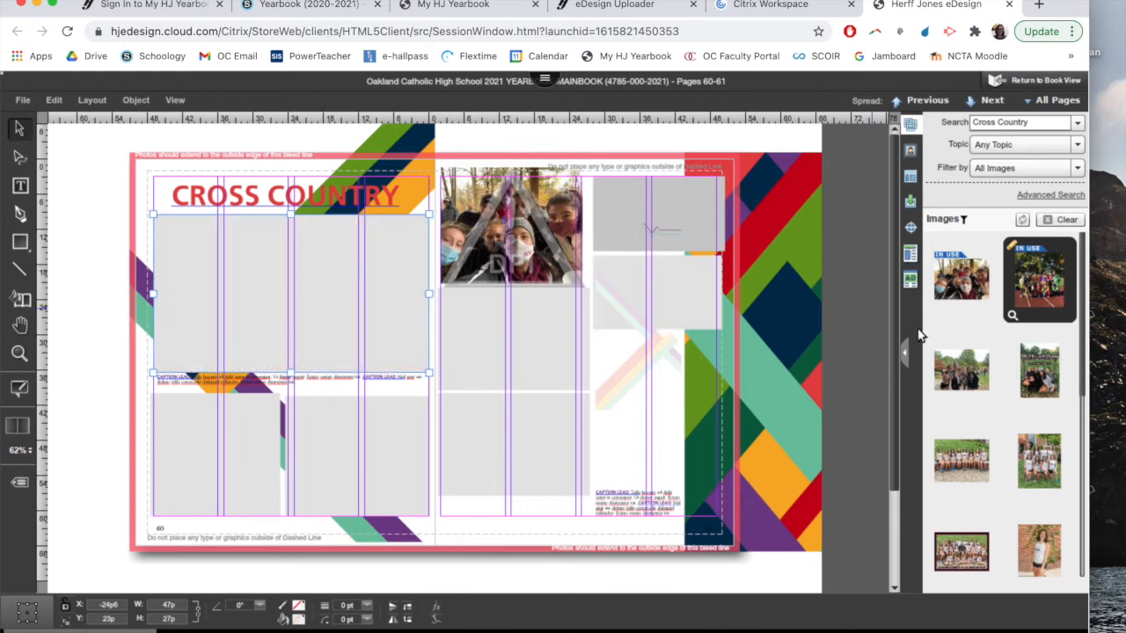
{"action": "left_click", "coordinate": [951, 558]}
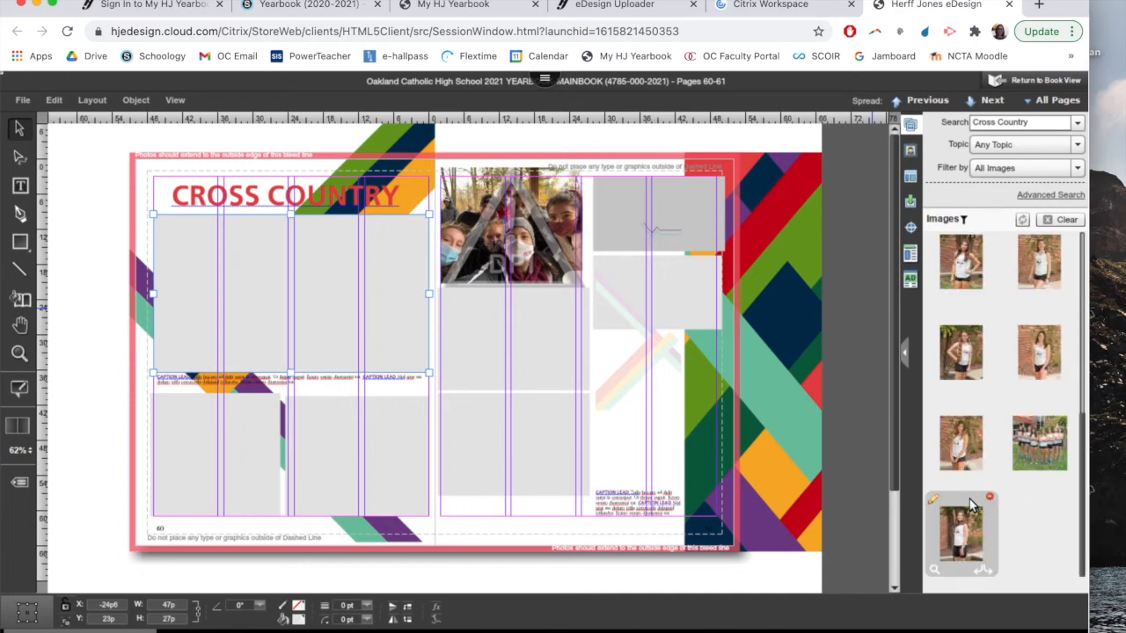
{"action": "left_click_drag", "start_coordinate": [965, 550], "coordinate": [279, 274]}
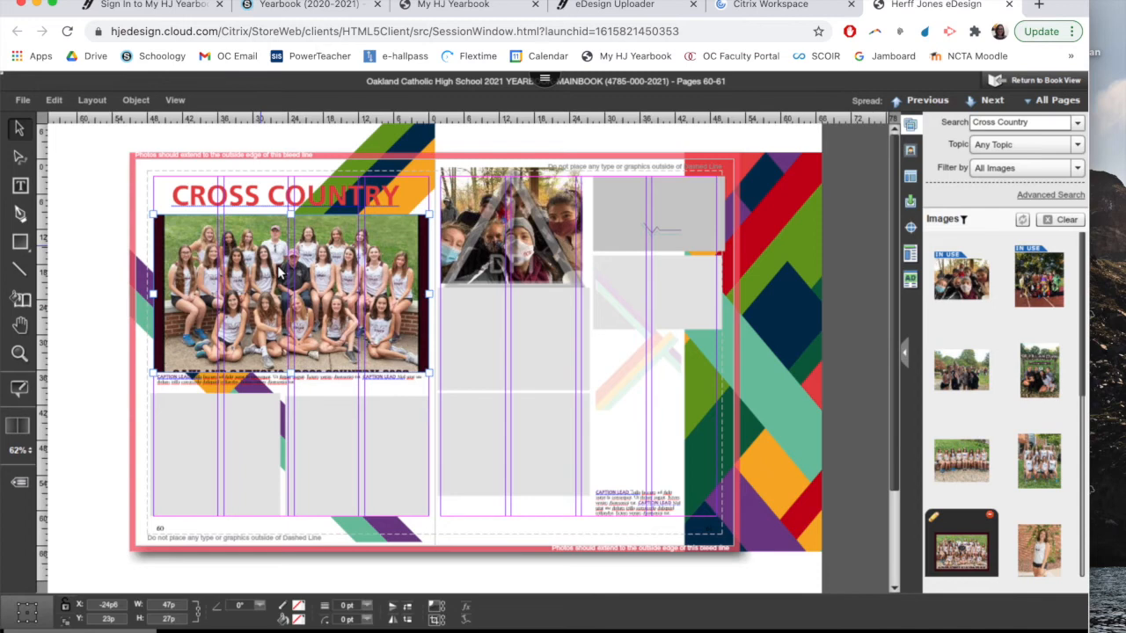
Enlarge the team photo's box on page 60 to about 51p4 by 29p6
{"action": "left_click_drag", "start_coordinate": [303, 351], "coordinate": [344, 391]}
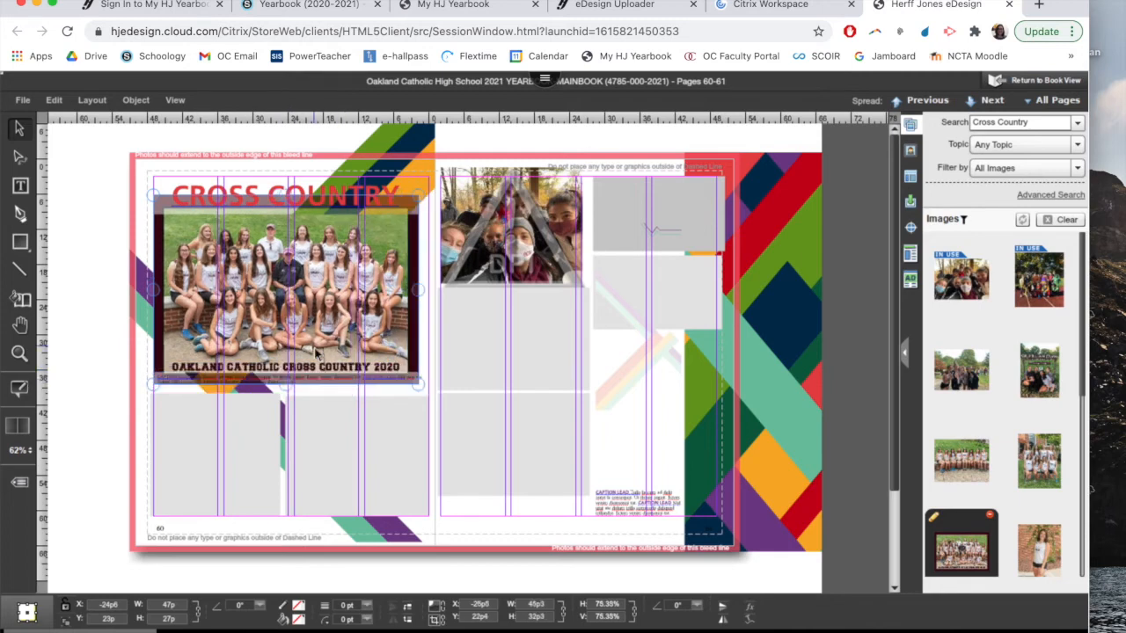
{"action": "left_click", "coordinate": [329, 396]}
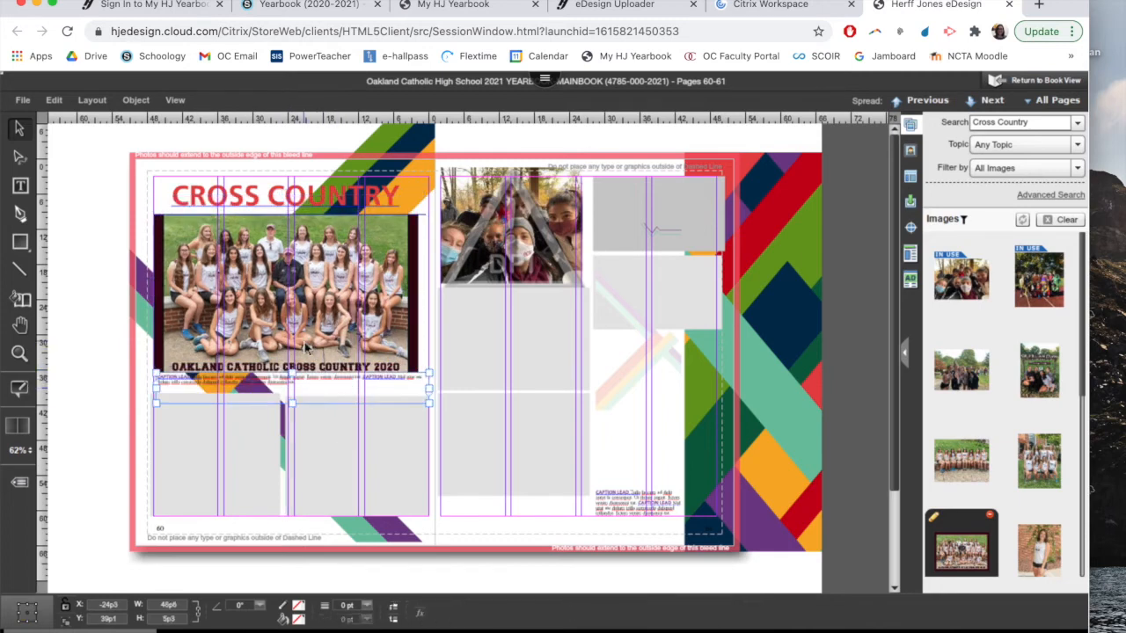
{"action": "left_click", "coordinate": [306, 348]}
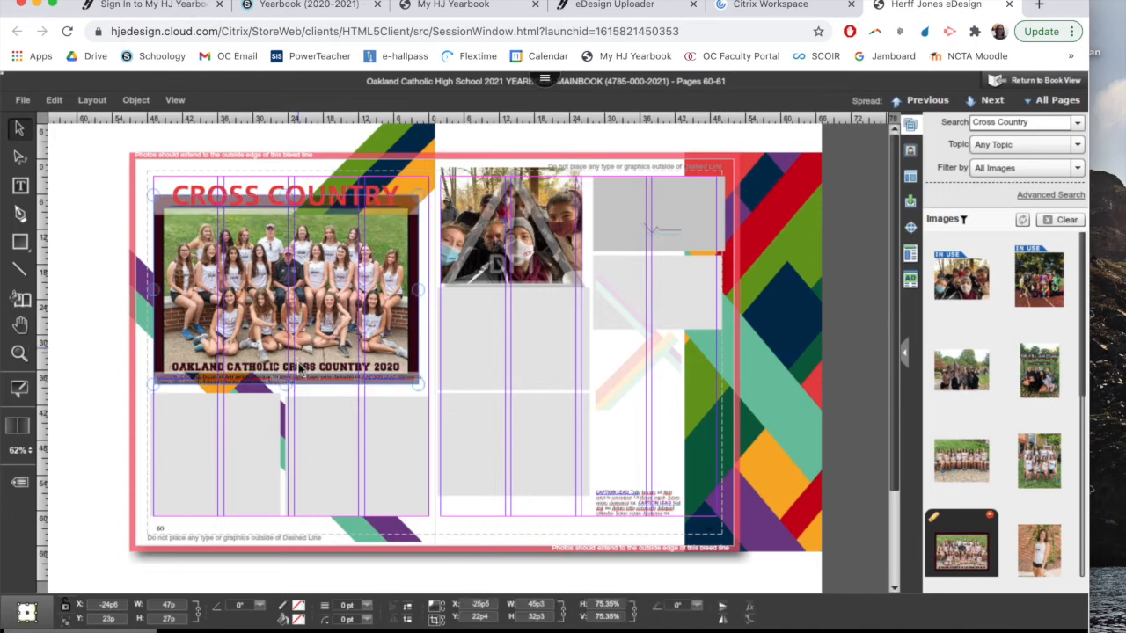
{"action": "mouse_move", "coordinate": [429, 374]}
{"action": "left_mouse_down"}
{"action": "mouse_move", "coordinate": [442, 383]}
{"action": "mouse_move", "coordinate": [428, 375]}
{"action": "left_mouse_up"}
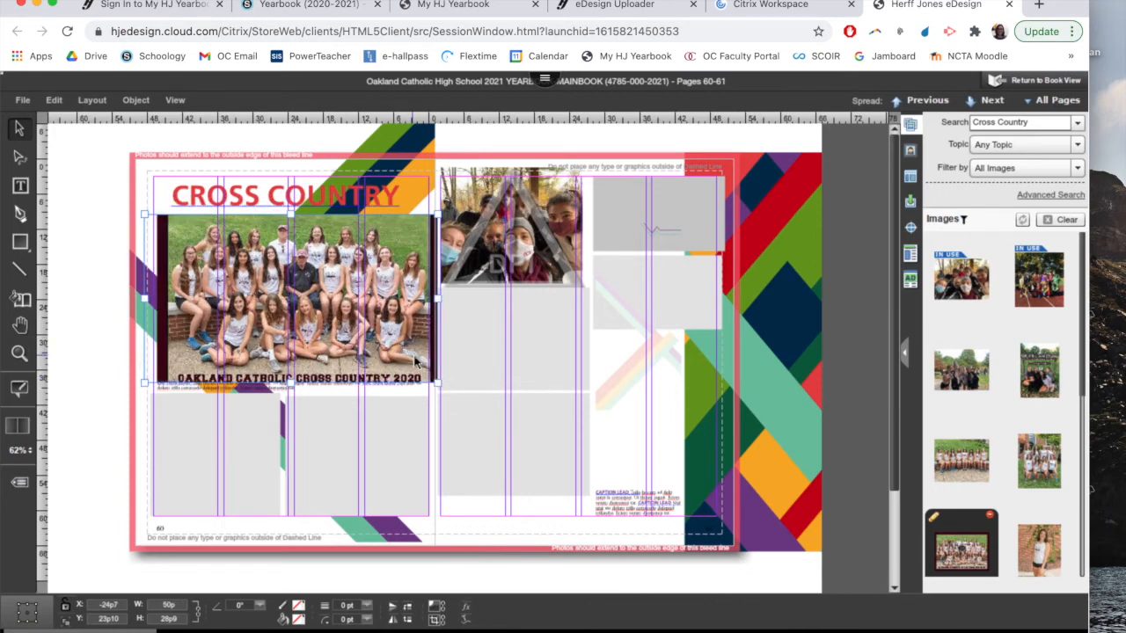
{"action": "double_click", "coordinate": [414, 356]}
{"action": "double_click", "coordinate": [425, 371]}
{"action": "left_click_drag", "start_coordinate": [438, 385], "coordinate": [444, 393]}
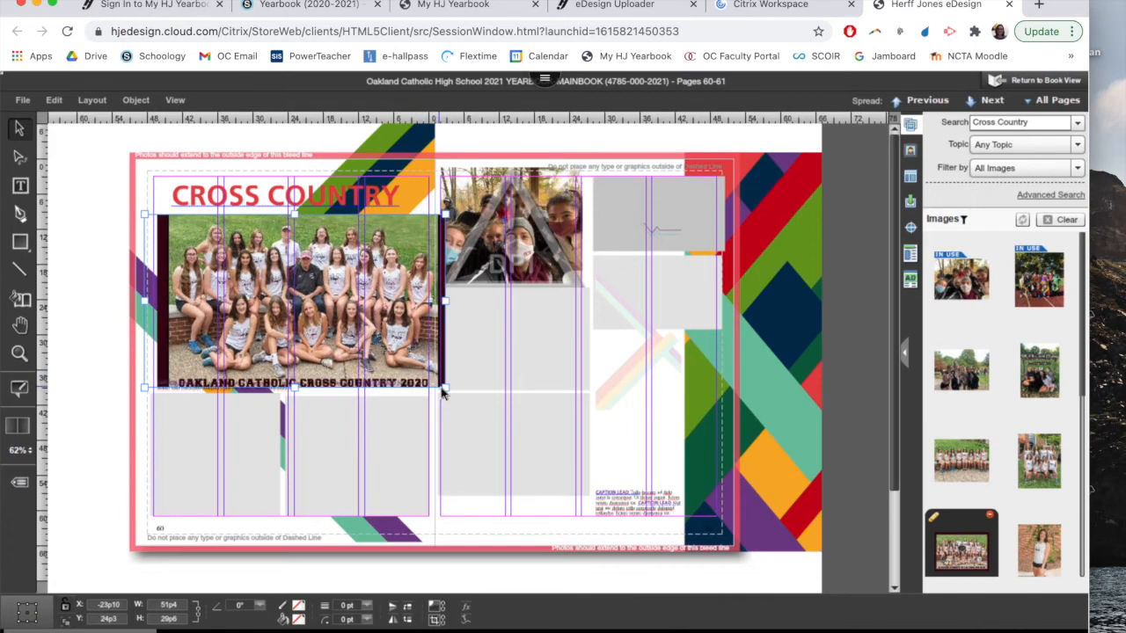
Scale the team photo inside its page 60 box to about 87.2% and reposition the box above its caption
{"action": "double_click", "coordinate": [412, 355]}
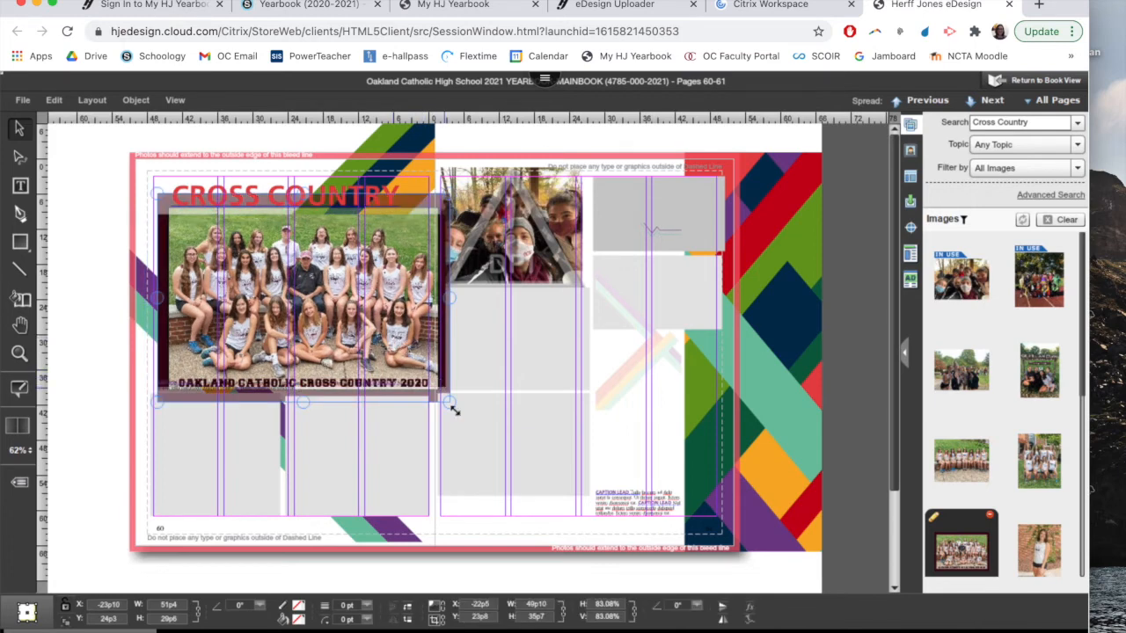
{"action": "left_click_drag", "start_coordinate": [449, 407], "coordinate": [453, 412]}
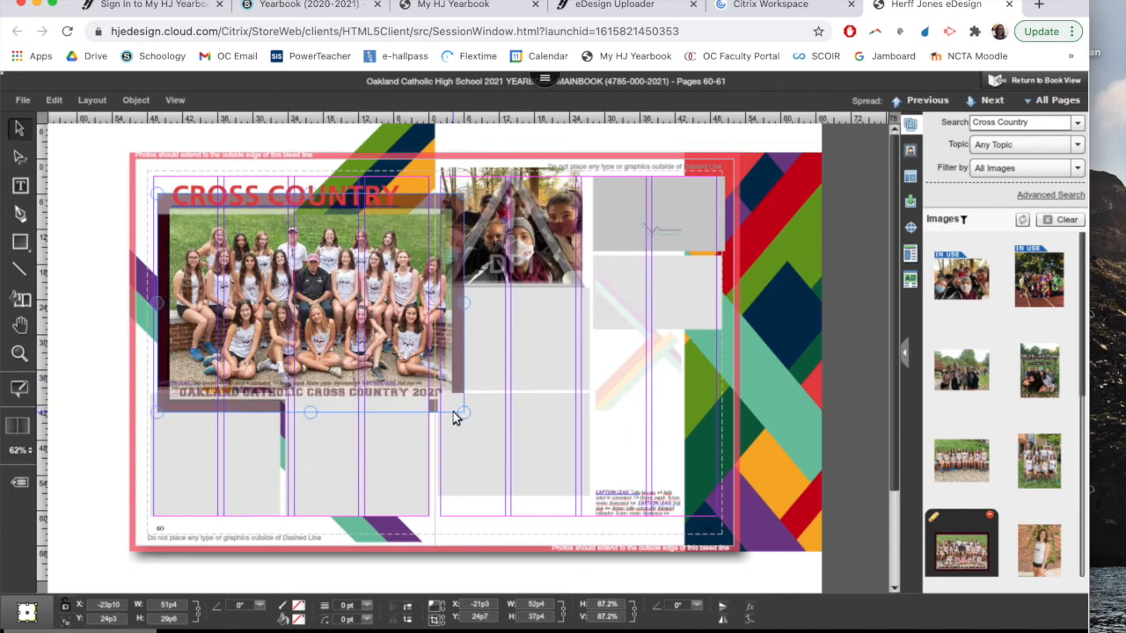
{"action": "left_click", "coordinate": [377, 427]}
{"action": "left_click_drag", "start_coordinate": [336, 330], "coordinate": [327, 335]}
Fill page 60's empty box below the team photo with the Gilfillan Farm group photo and browse the remaining Cross Country images
{"action": "left_click_drag", "start_coordinate": [1040, 370], "coordinate": [234, 440]}
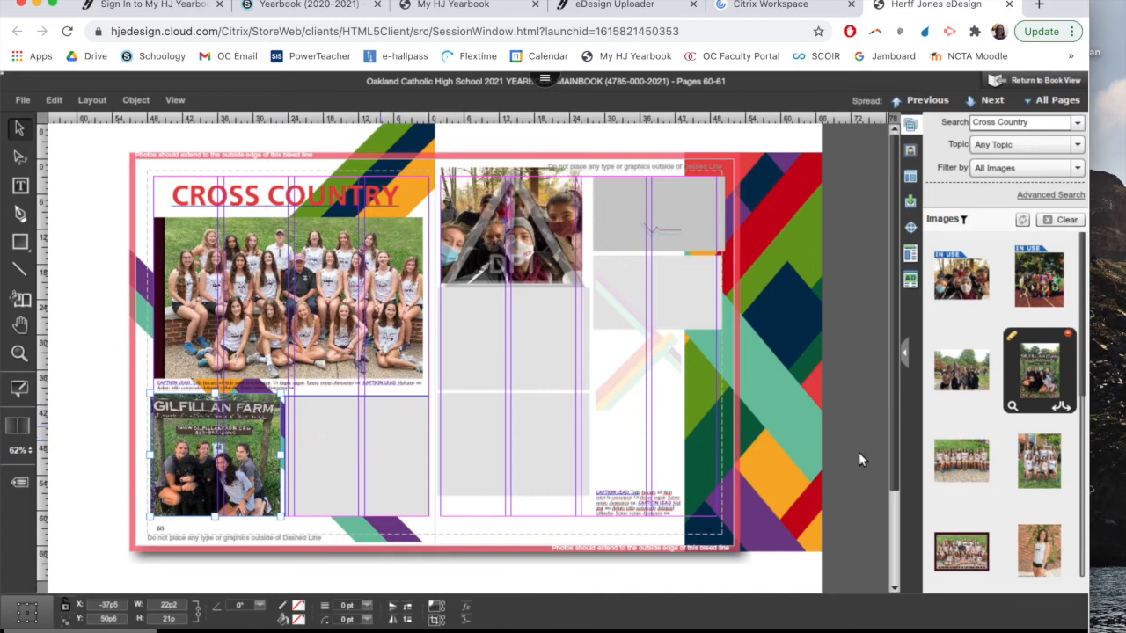
{"action": "left_click_drag", "start_coordinate": [1085, 384], "coordinate": [1081, 475]}
{"action": "mouse_move", "coordinate": [979, 478]}
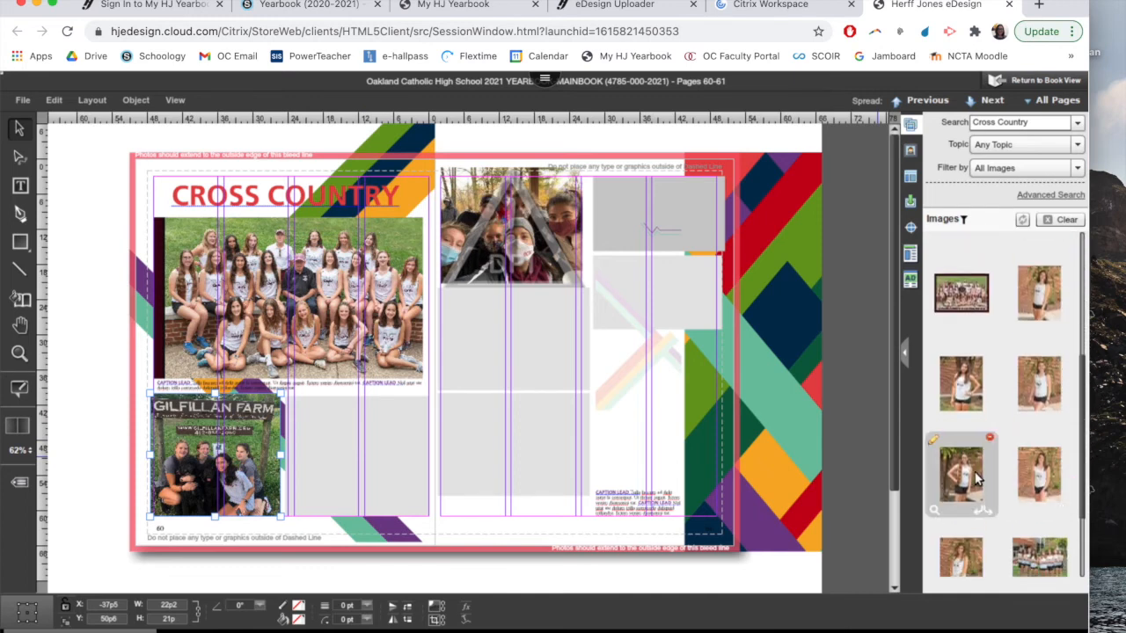
{"action": "left_click_drag", "start_coordinate": [974, 477], "coordinate": [570, 423]}
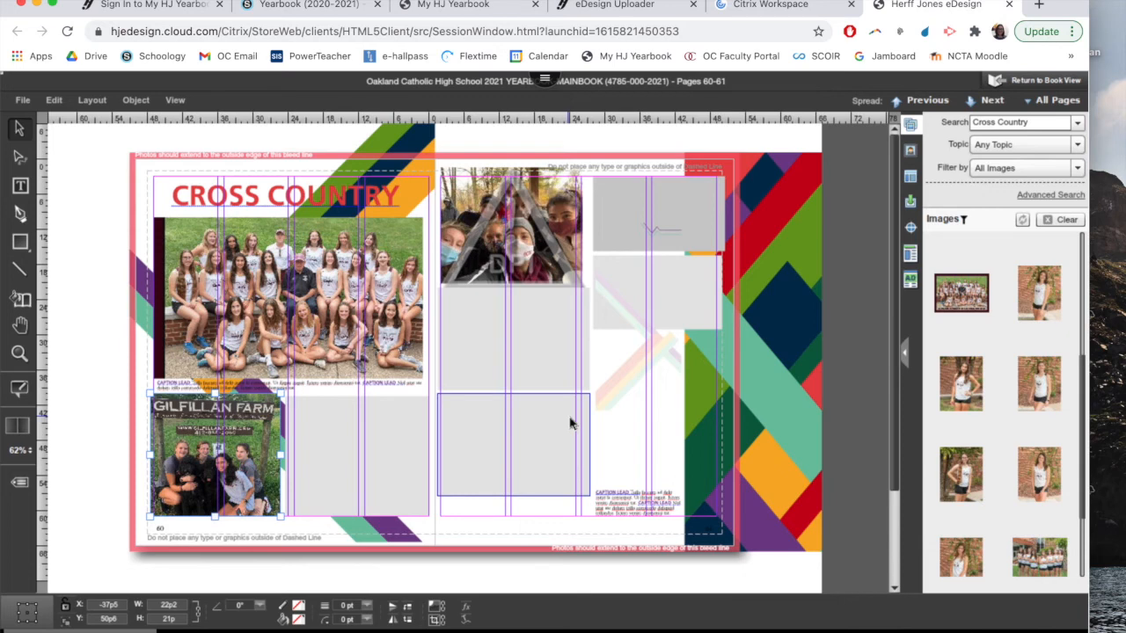
{"action": "left_click_drag", "start_coordinate": [570, 423], "coordinate": [357, 342]}
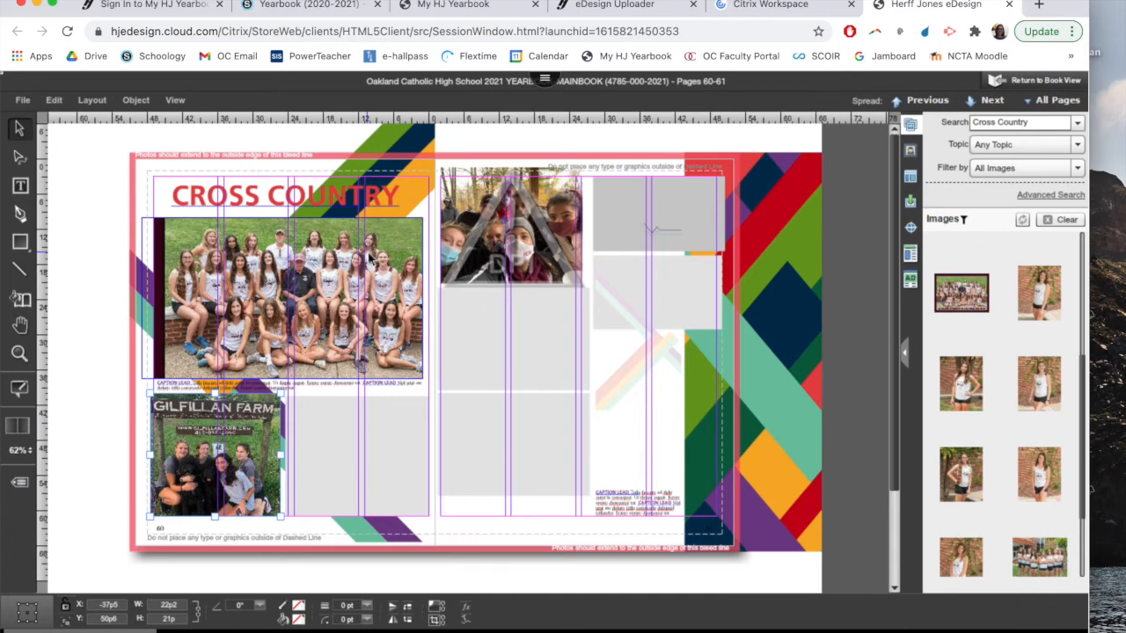
{"action": "left_click_drag", "start_coordinate": [371, 261], "coordinate": [457, 434]}
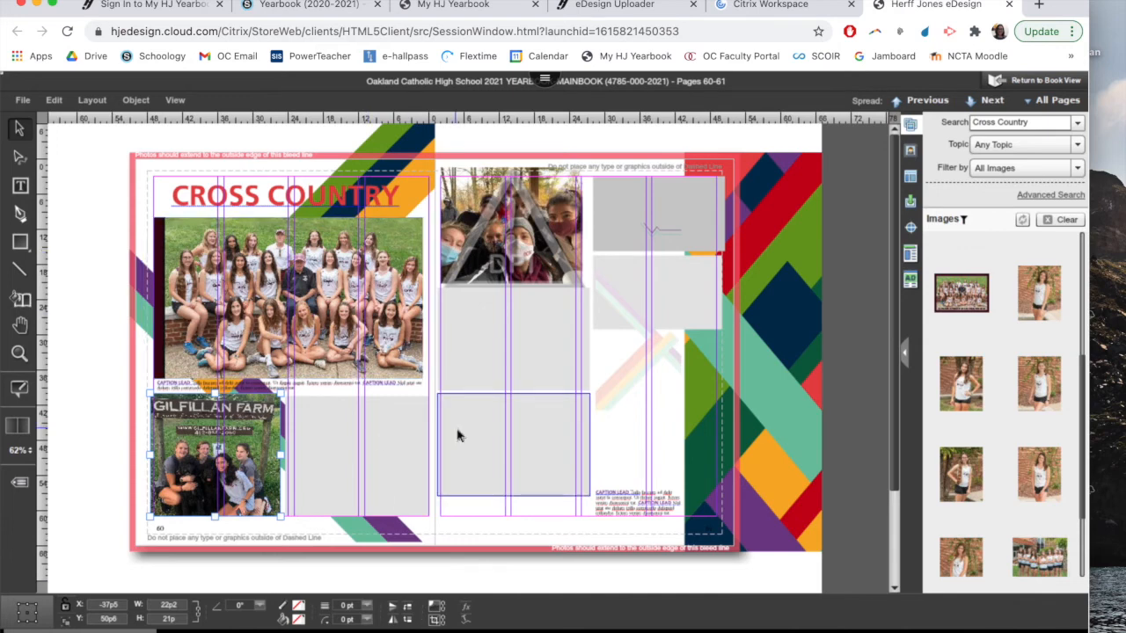
Shrink the empty photo box below page 61's candid photo and move the lower outer box beside it, over the arrow graphic
{"action": "left_click_drag", "start_coordinate": [458, 434], "coordinate": [512, 387]}
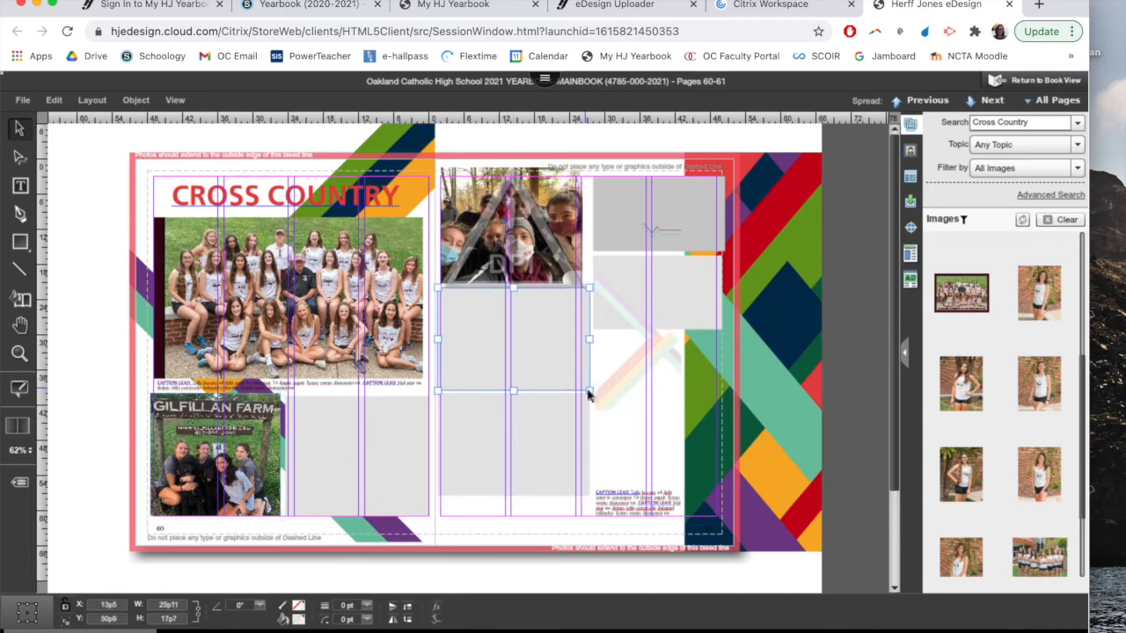
{"action": "left_click_drag", "start_coordinate": [586, 389], "coordinate": [511, 360]}
{"action": "left_click", "coordinate": [629, 310]}
{"action": "left_click", "coordinate": [663, 266]}
{"action": "left_click_drag", "start_coordinate": [661, 265], "coordinate": [579, 311]}
{"action": "left_click_drag", "start_coordinate": [500, 326], "coordinate": [500, 334]}
{"action": "left_click", "coordinate": [604, 317]}
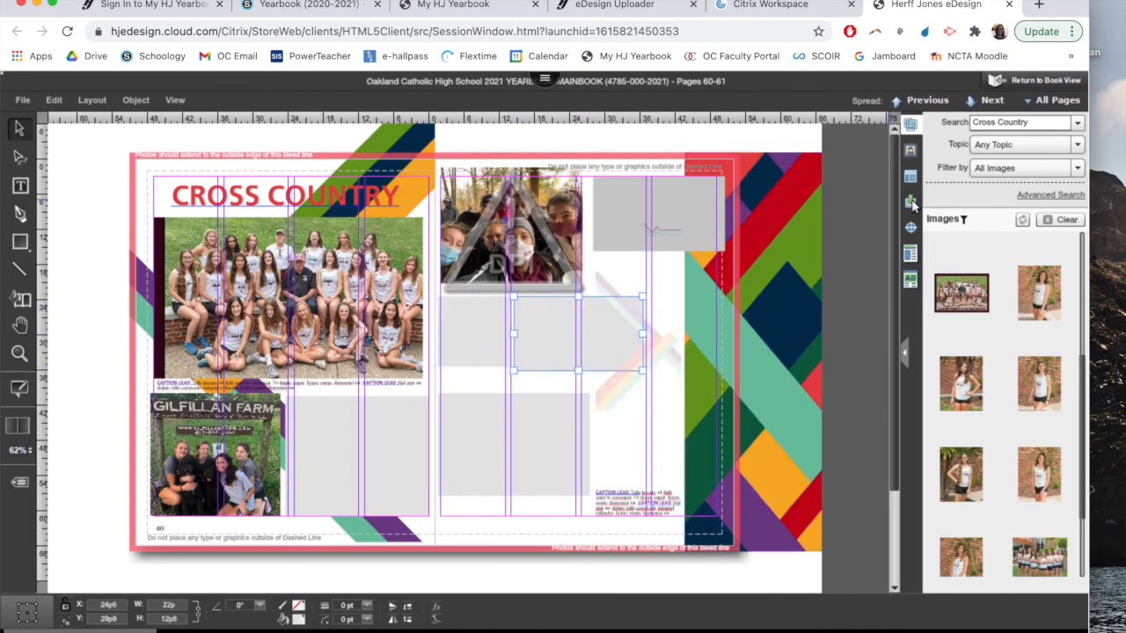
Browse the mods and place the vertical multicoloured stripes mod at the bottom edge of page 61
{"action": "left_click", "coordinate": [911, 203]}
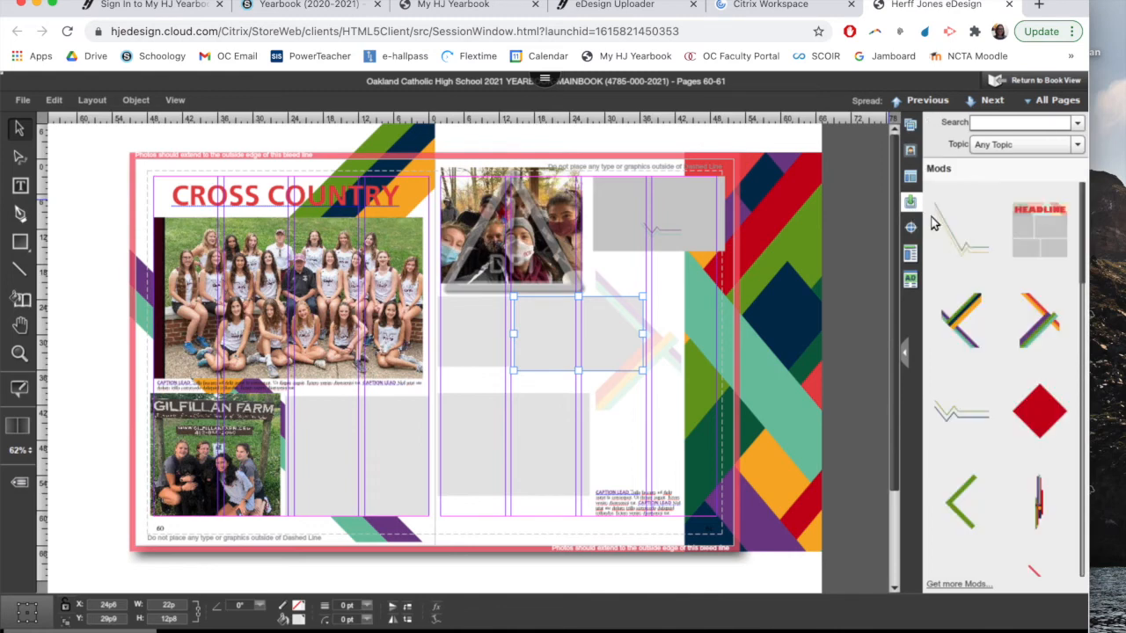
{"action": "scroll", "coordinate": [1002, 361], "scroll_direction": "down", "scroll_amount": 10}
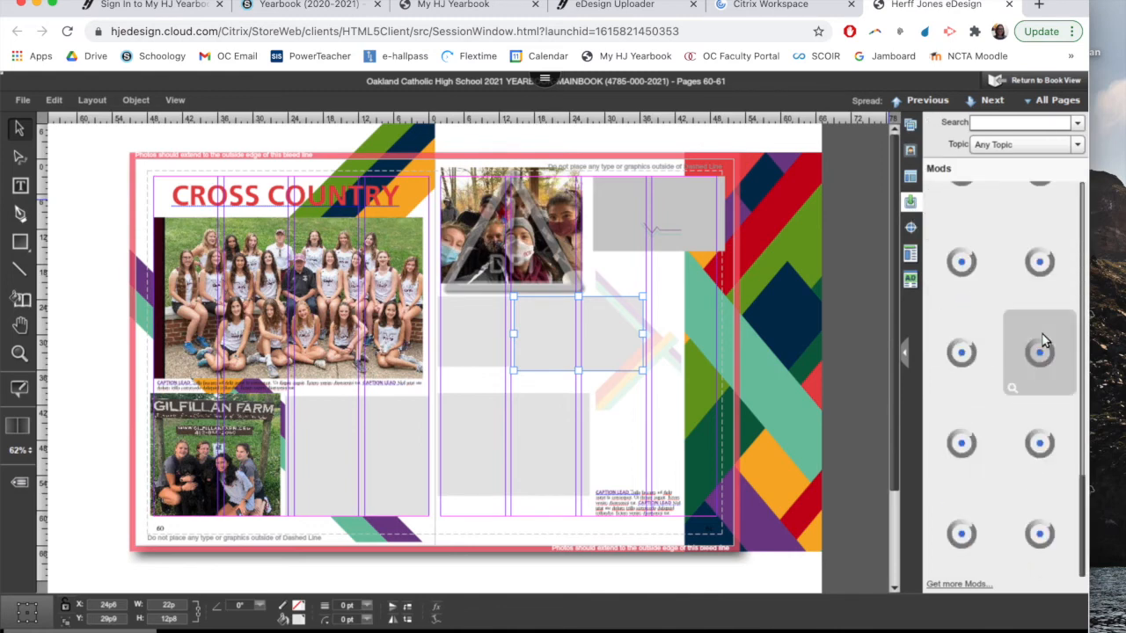
{"action": "scroll", "coordinate": [1002, 364], "scroll_direction": "down", "scroll_amount": 5}
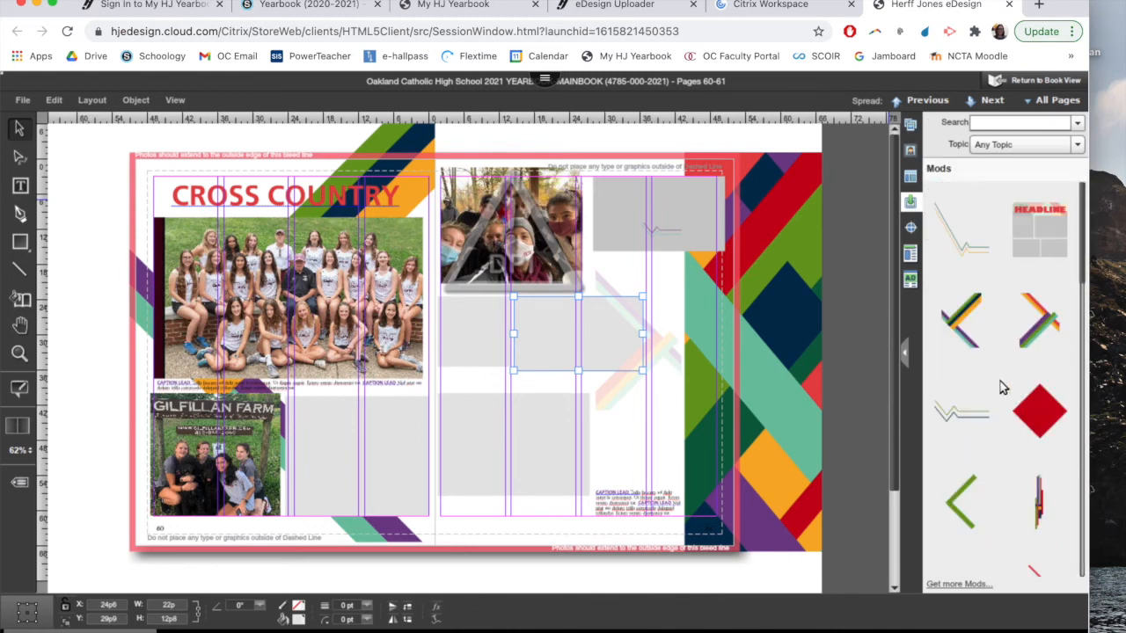
{"action": "scroll", "coordinate": [1000, 383], "scroll_direction": "up", "scroll_amount": 7}
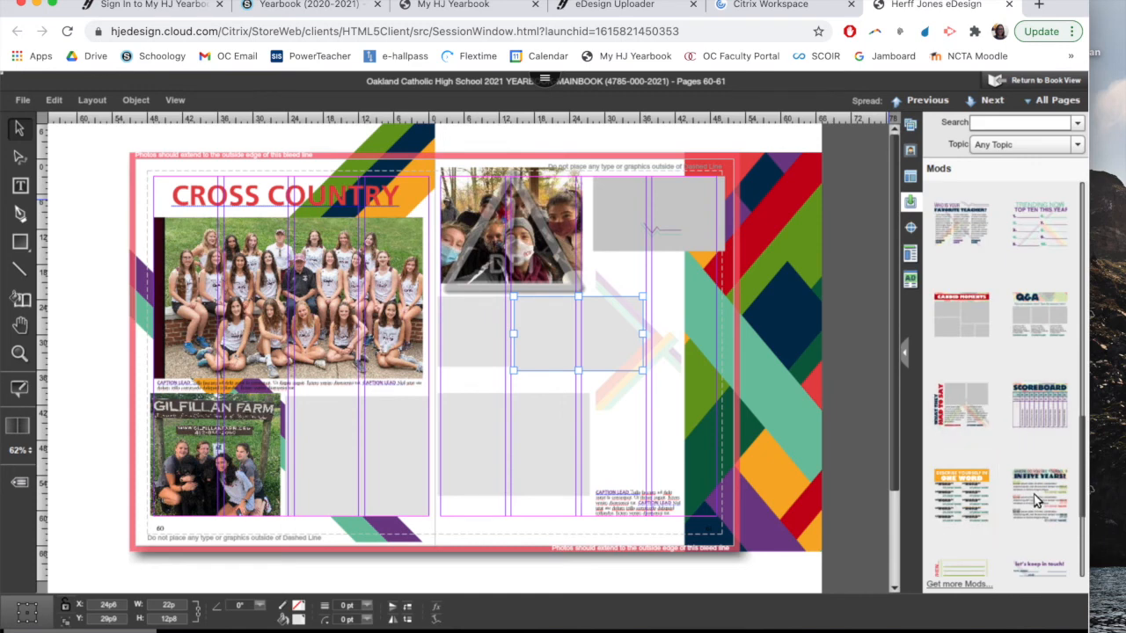
{"action": "scroll", "coordinate": [1038, 500], "scroll_direction": "up", "scroll_amount": 10}
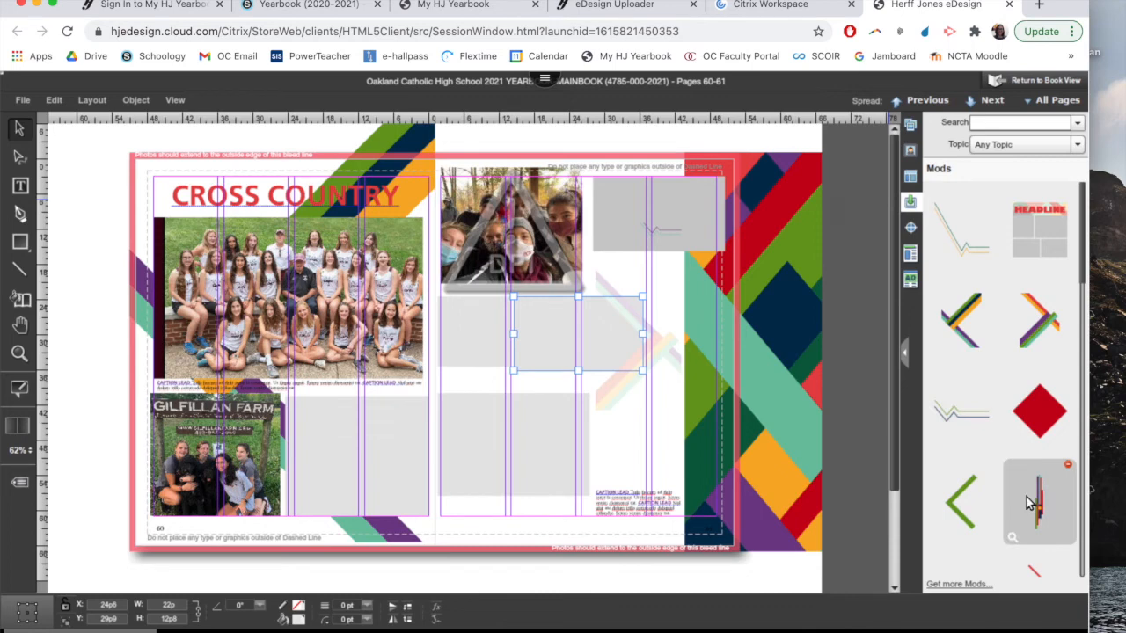
{"action": "left_click_drag", "start_coordinate": [1041, 506], "coordinate": [538, 499]}
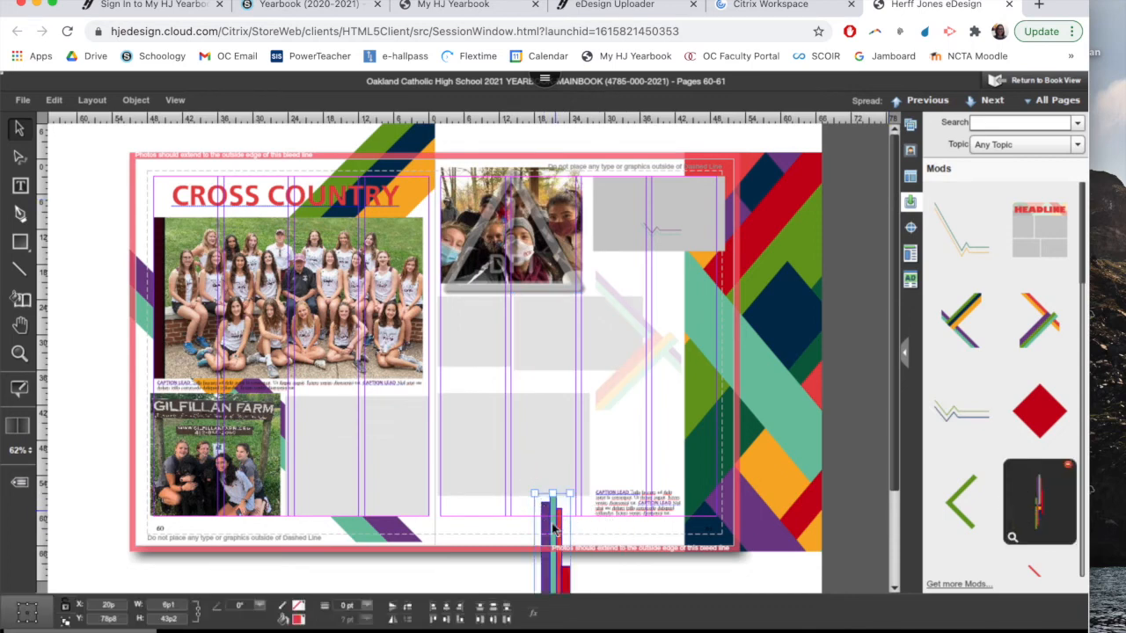
Select the teal stripe of the placed mod on page 61 and send it to the back
{"action": "left_click", "coordinate": [582, 528]}
{"action": "left_click", "coordinate": [561, 518]}
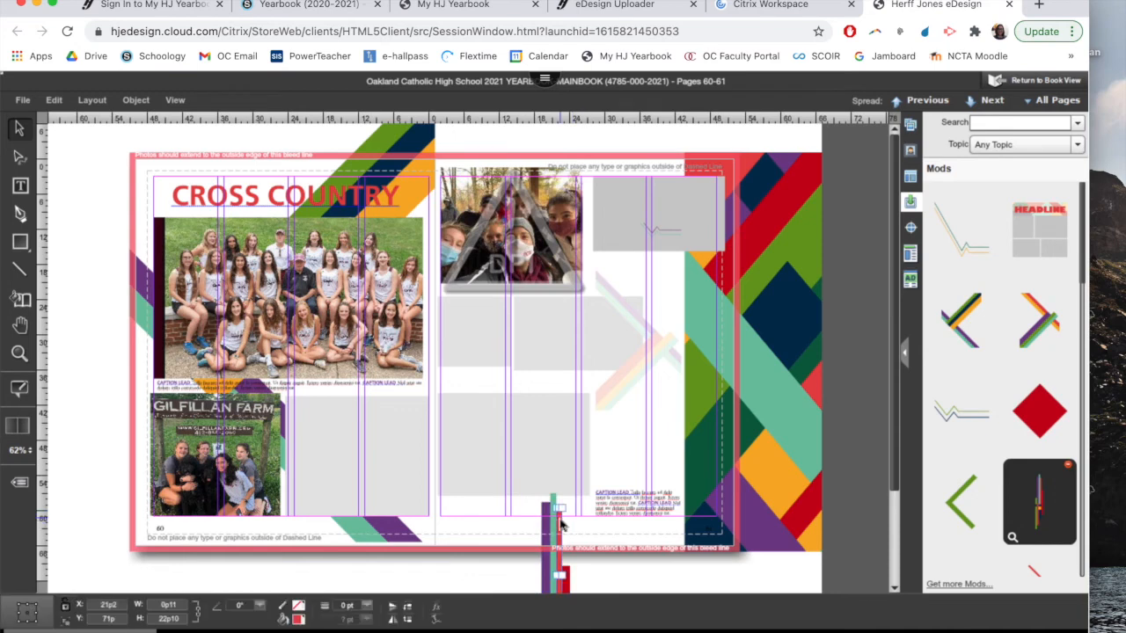
{"action": "left_click", "coordinate": [533, 497]}
{"action": "left_click", "coordinate": [570, 564]}
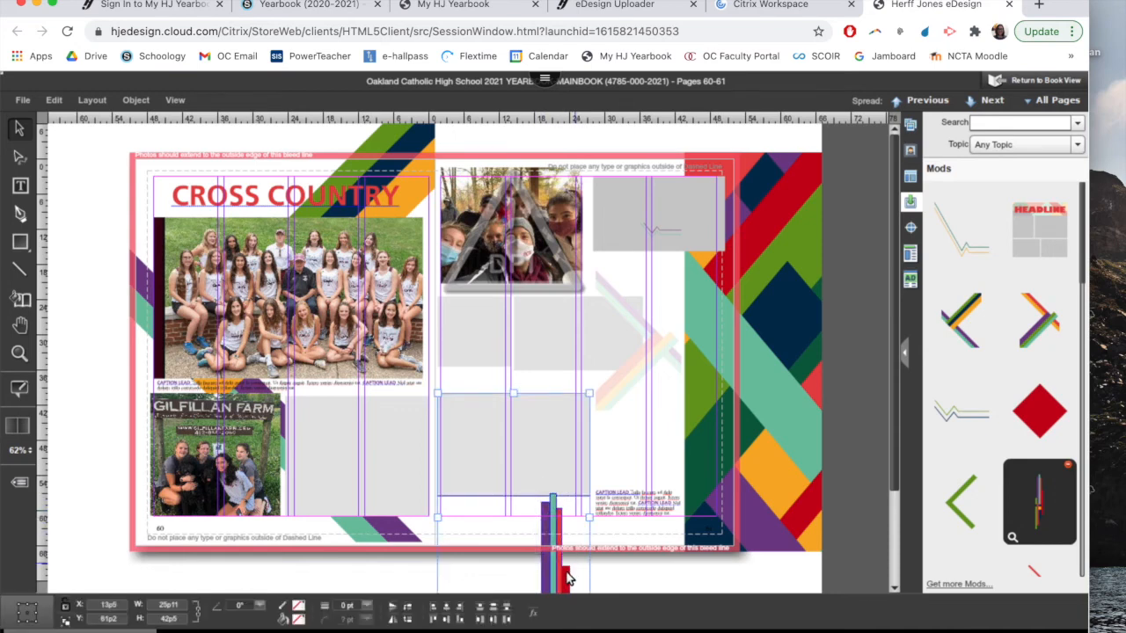
{"action": "left_click", "coordinate": [563, 524]}
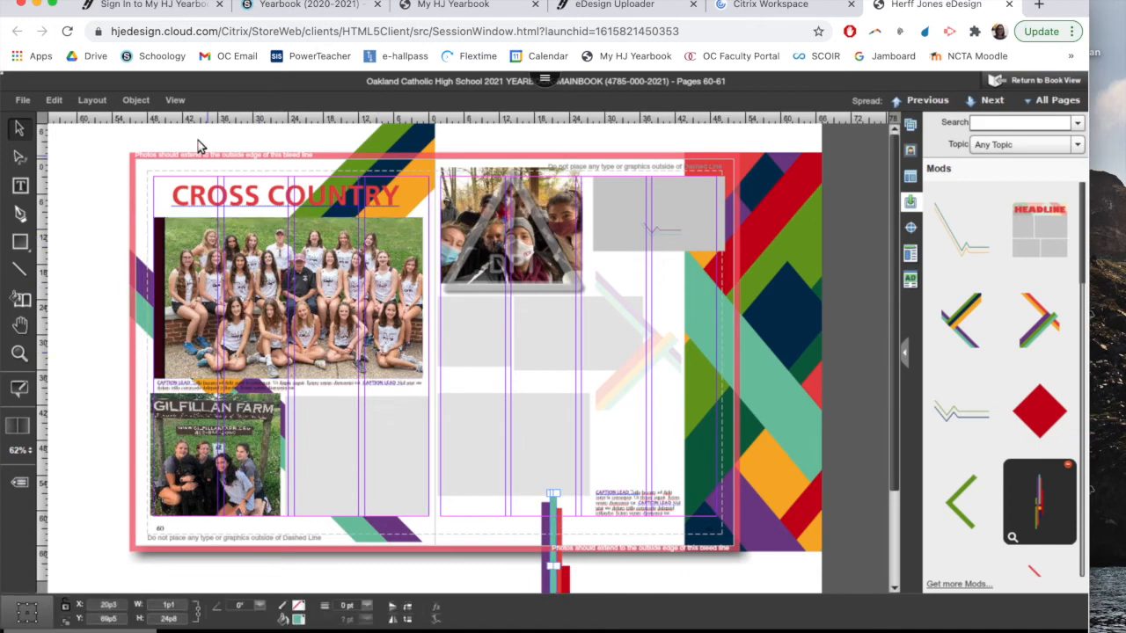
{"action": "left_click", "coordinate": [136, 100]}
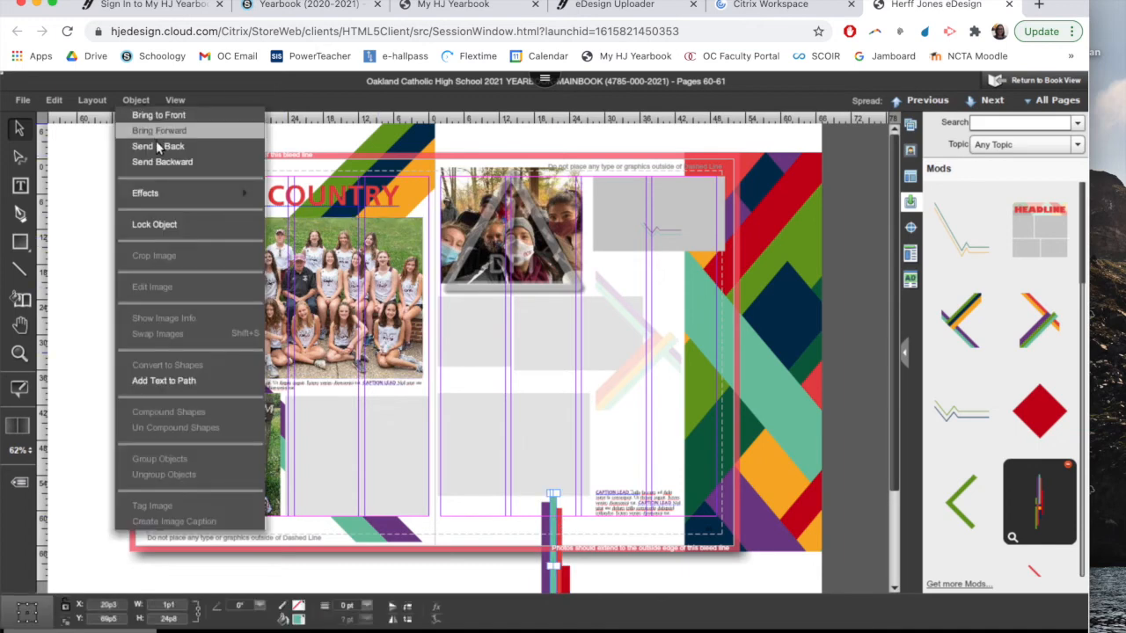
{"action": "left_click", "coordinate": [157, 145]}
Bring the empty photo box overlapping page 61's arrow graphic to the front
{"action": "left_click", "coordinate": [463, 434]}
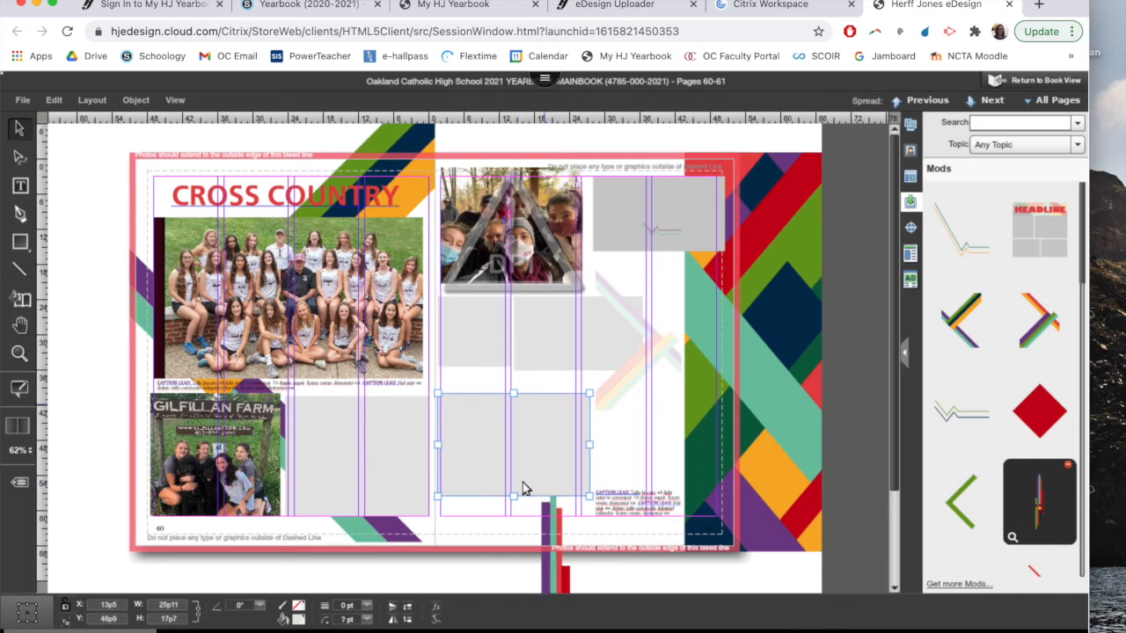
{"action": "left_click", "coordinate": [603, 320]}
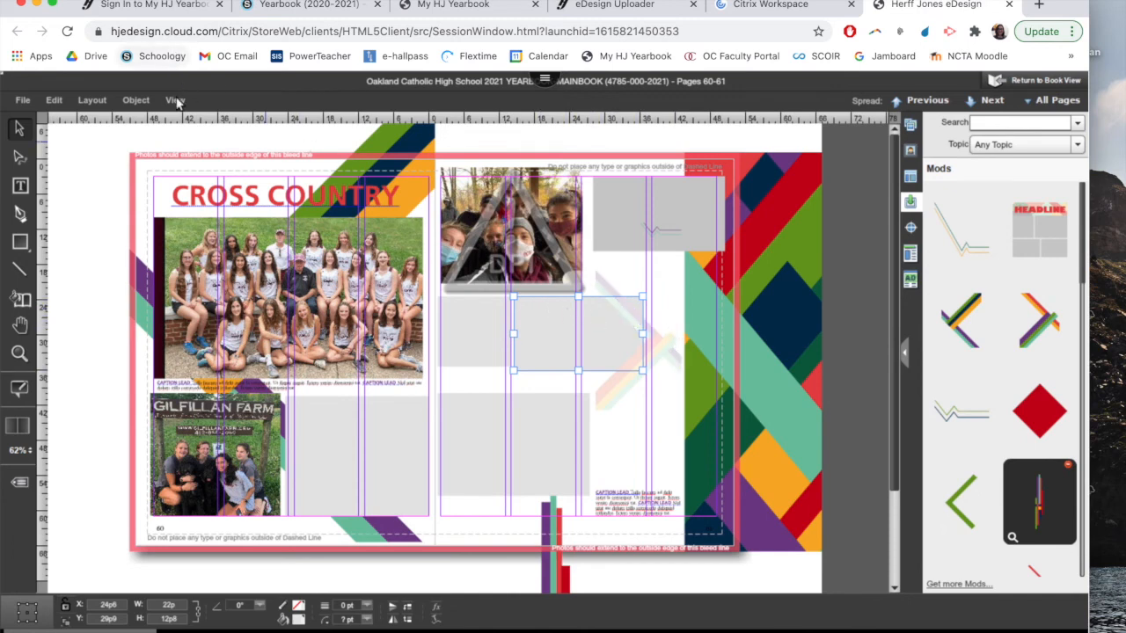
{"action": "left_click", "coordinate": [135, 100]}
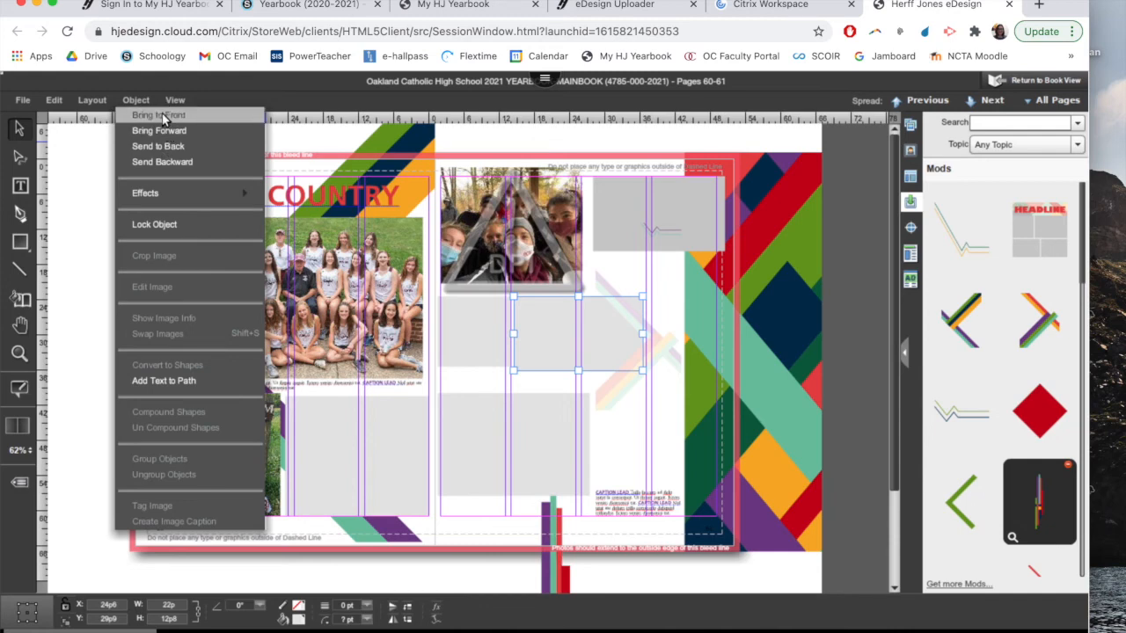
{"action": "left_click", "coordinate": [159, 114]}
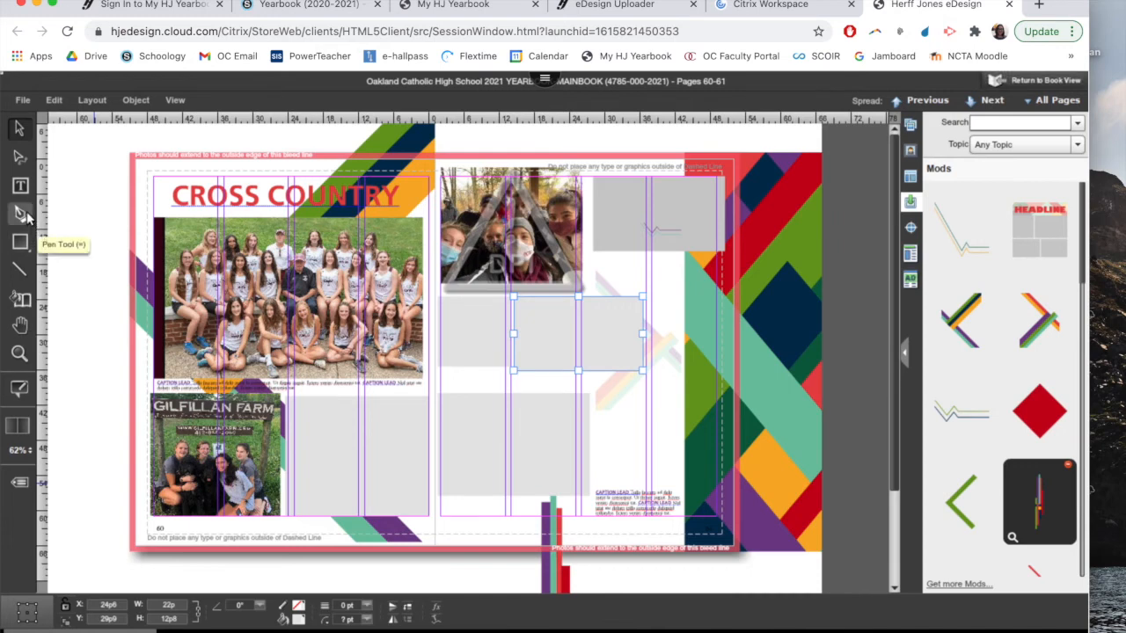
Draw a text box about 14p6 by 16p above the caption on page 61 and delete it again
{"action": "left_click", "coordinate": [20, 186]}
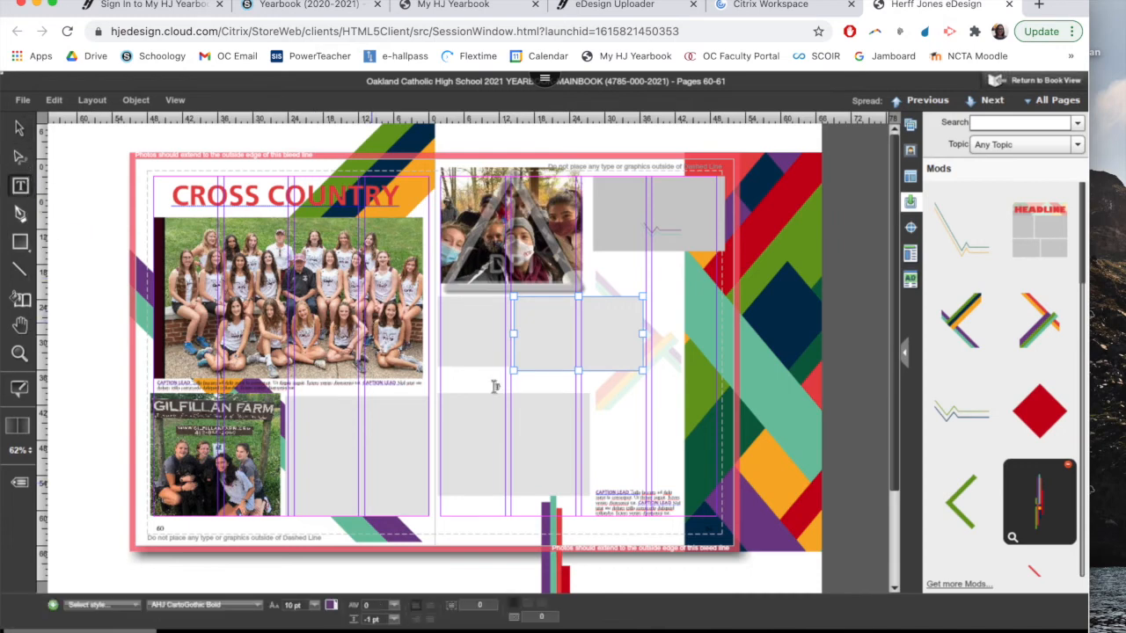
{"action": "left_click_drag", "start_coordinate": [597, 386], "coordinate": [683, 482]}
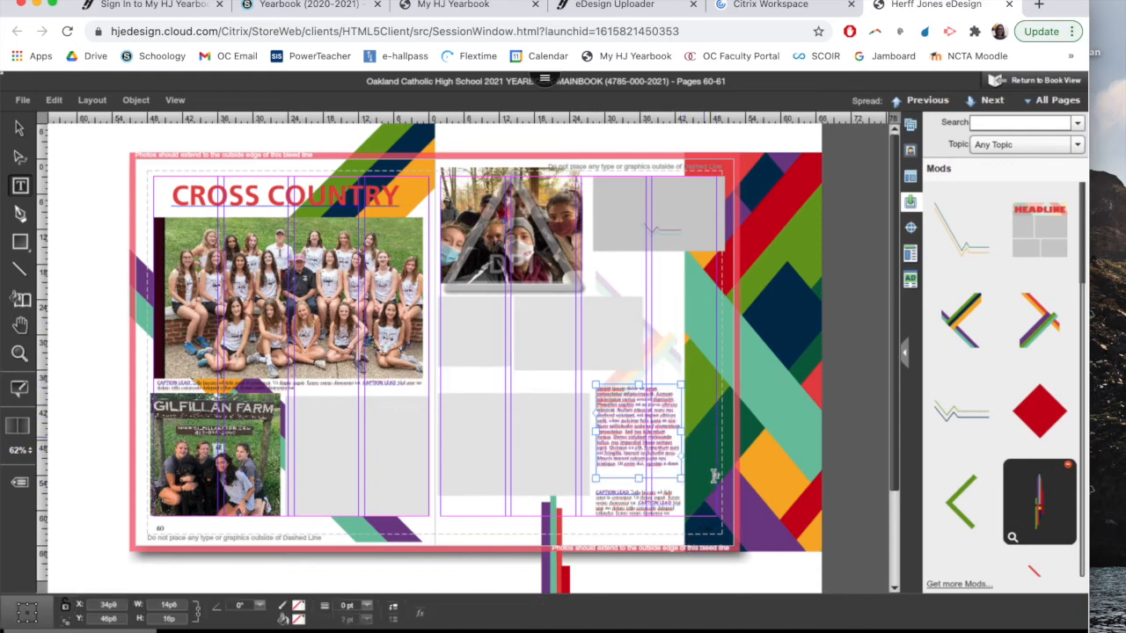
{"action": "left_click", "coordinate": [662, 449]}
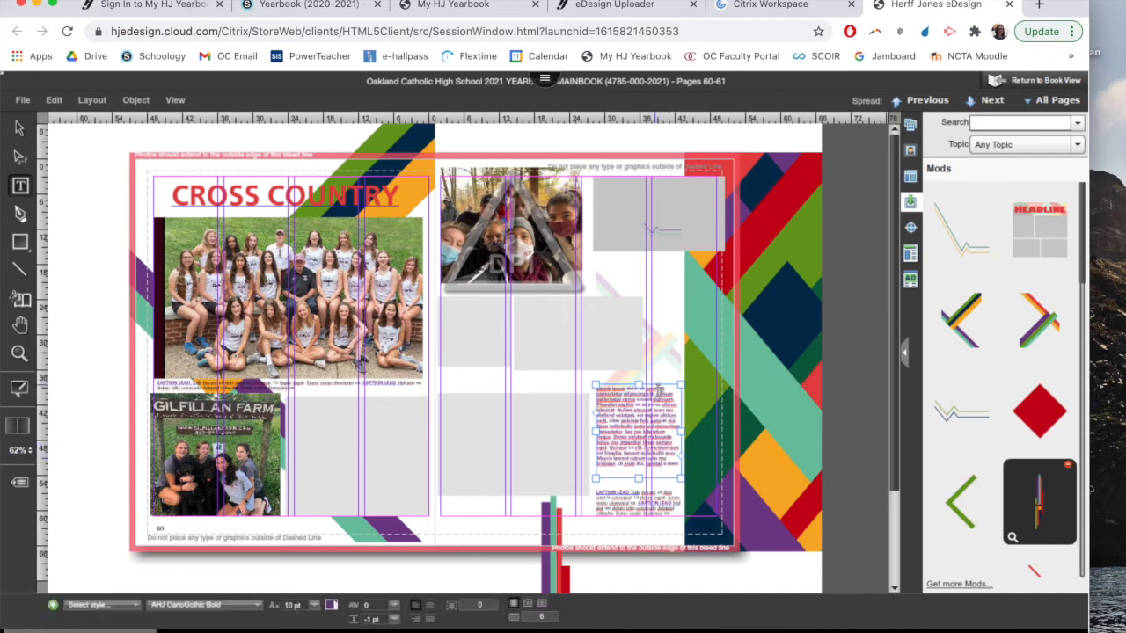
{"action": "key", "text": "Escape"}
{"action": "left_click", "coordinate": [405, 334]}
{"action": "left_click", "coordinate": [48, 148]}
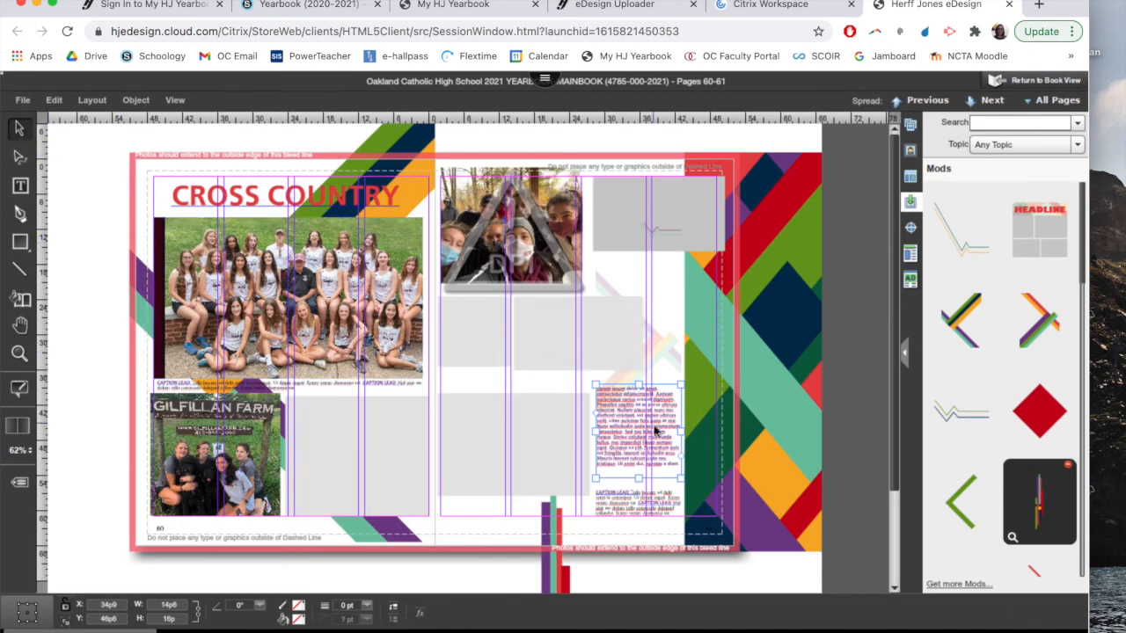
{"action": "key", "text": "Delete"}
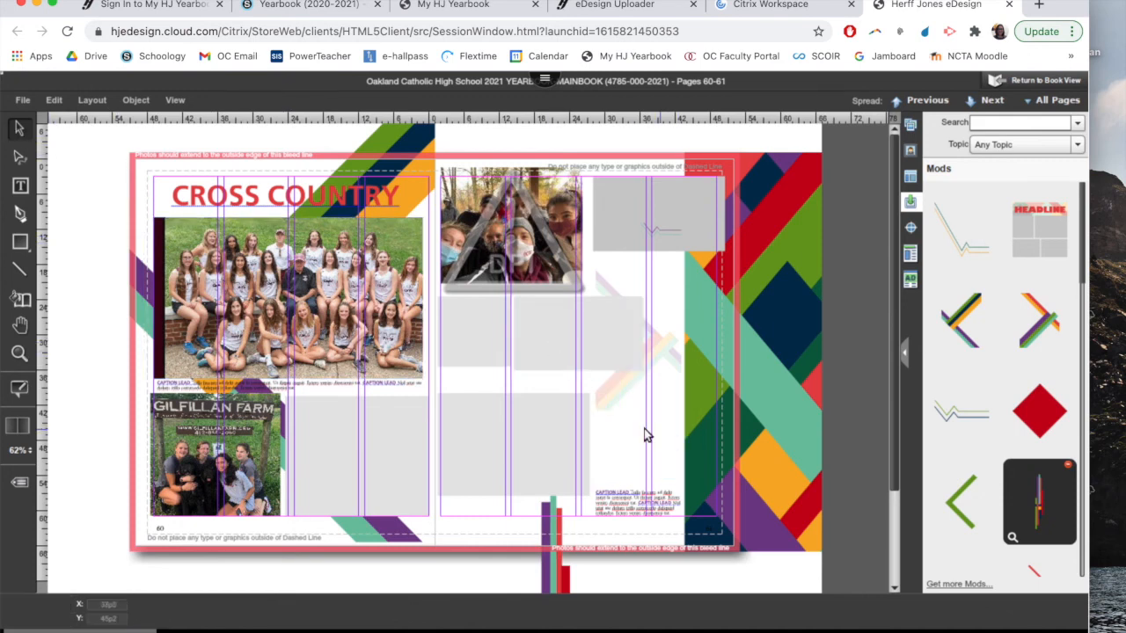
Save the Cross Country spread, return to the book view, and switch to the Mac desktop
{"action": "left_click", "coordinate": [23, 100]}
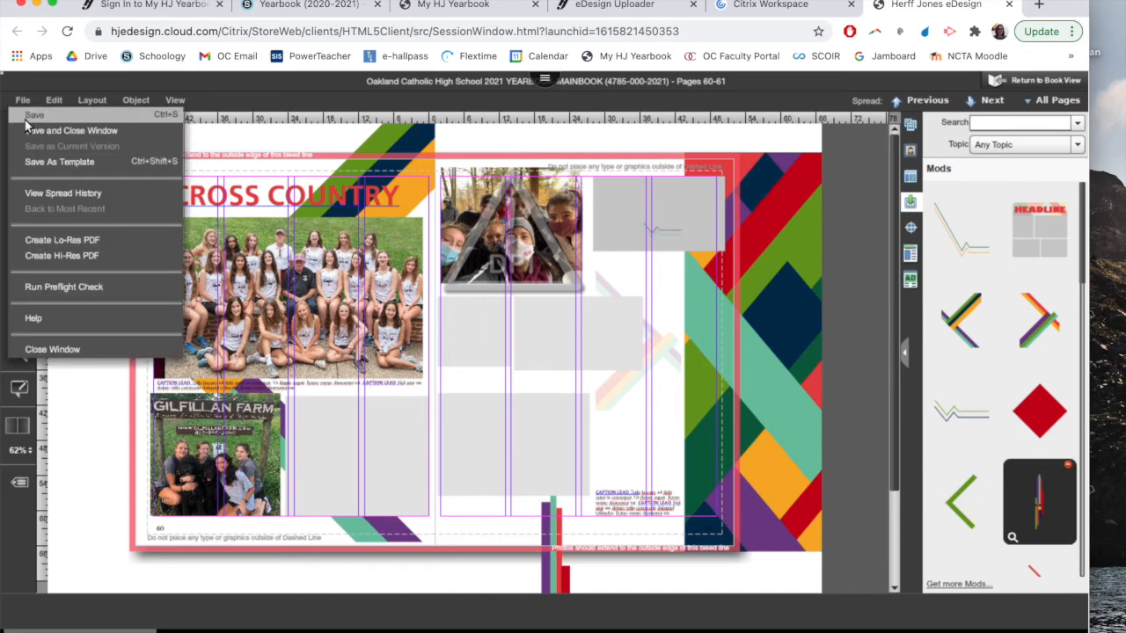
{"action": "left_click", "coordinate": [25, 118]}
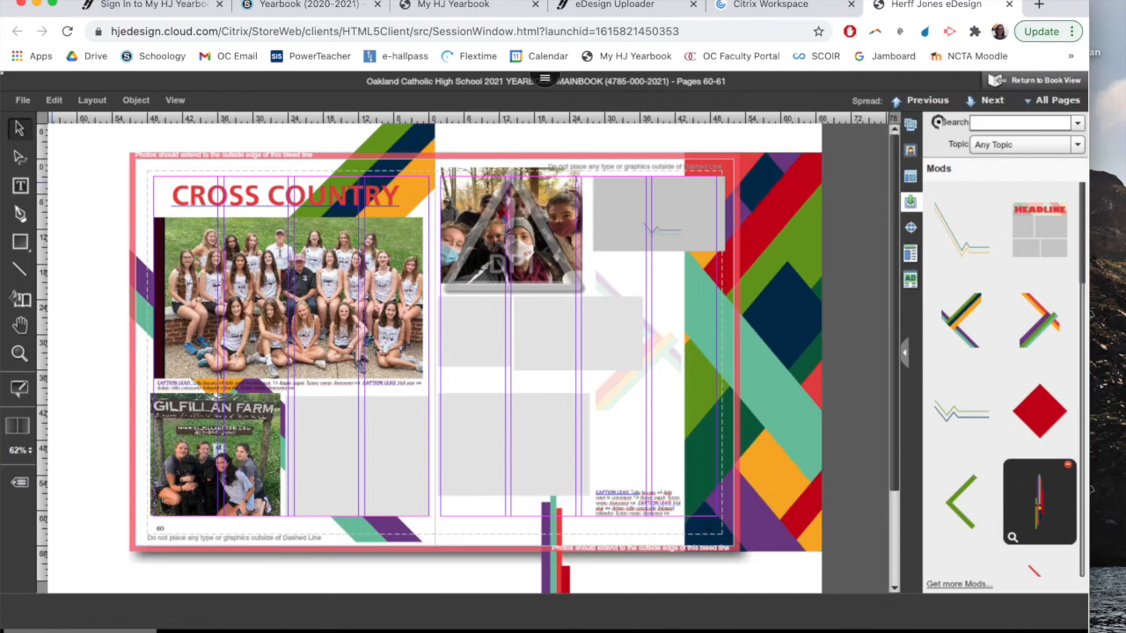
{"action": "left_click", "coordinate": [1048, 80]}
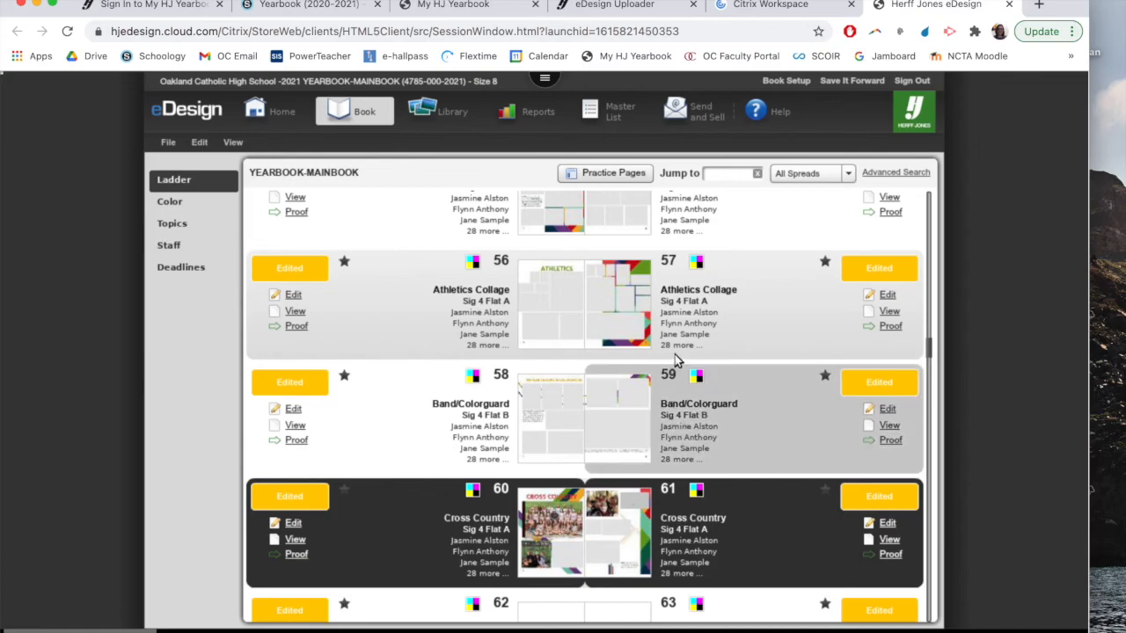
{"action": "key", "text": "ctrl+Right"}
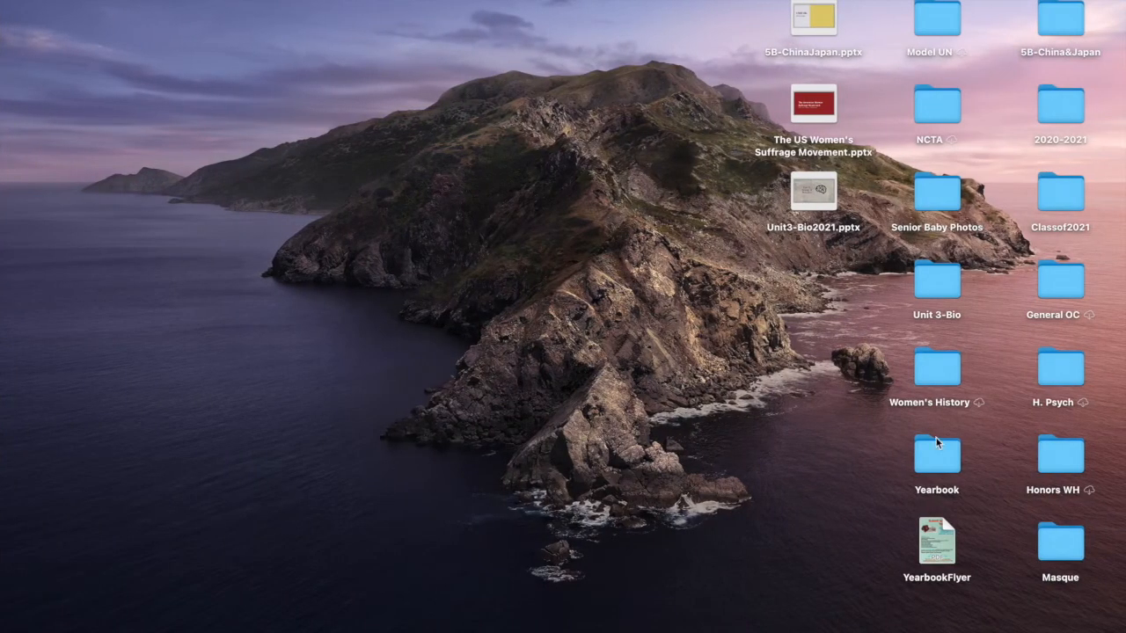